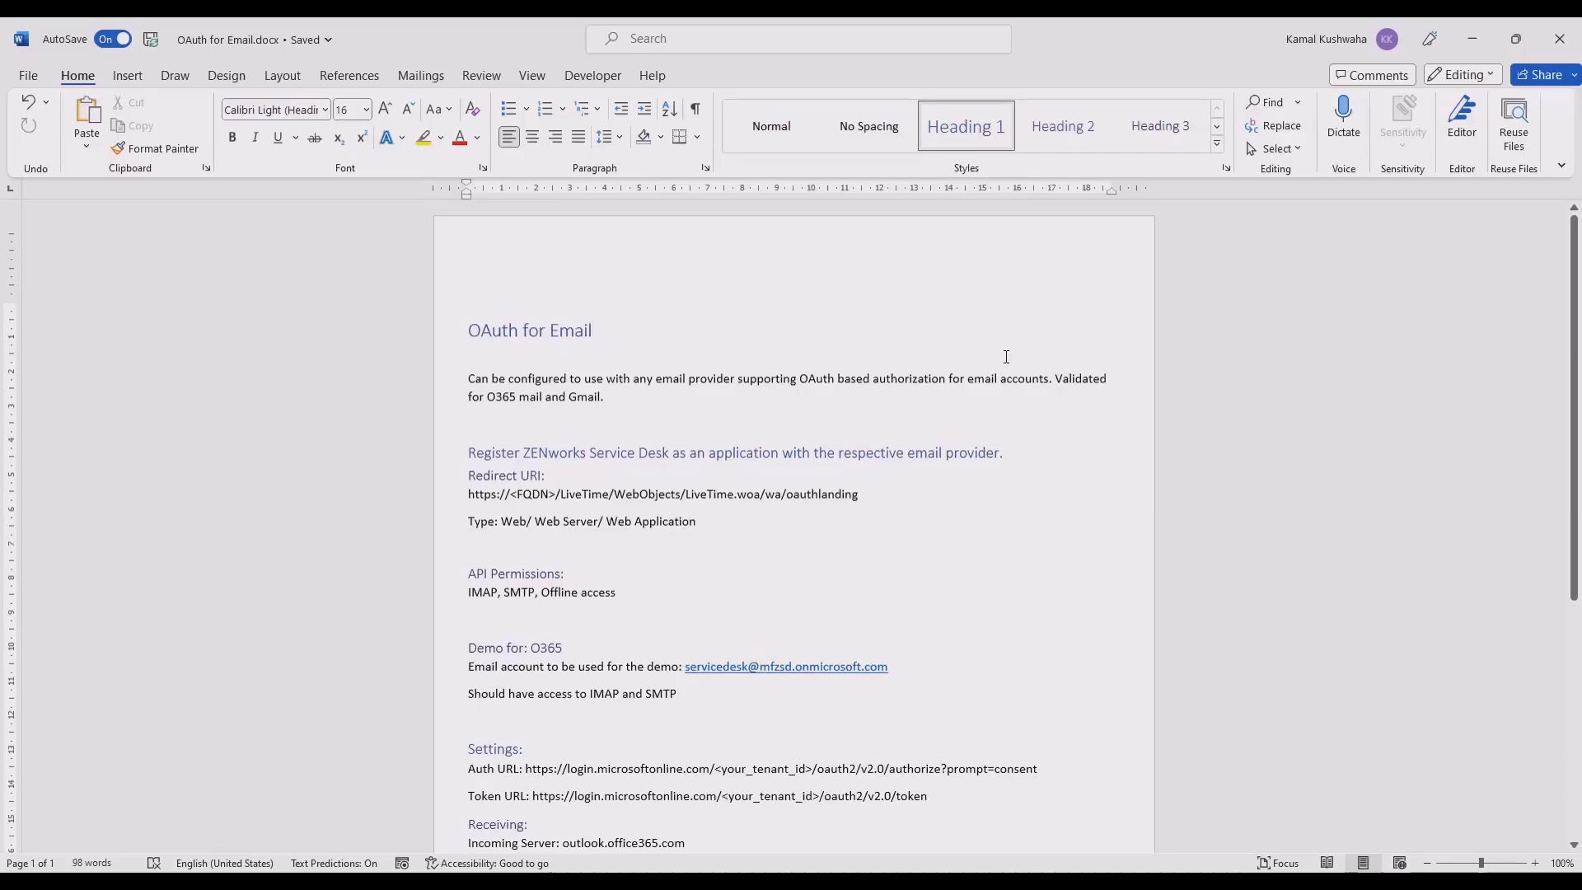
click(280, 883)
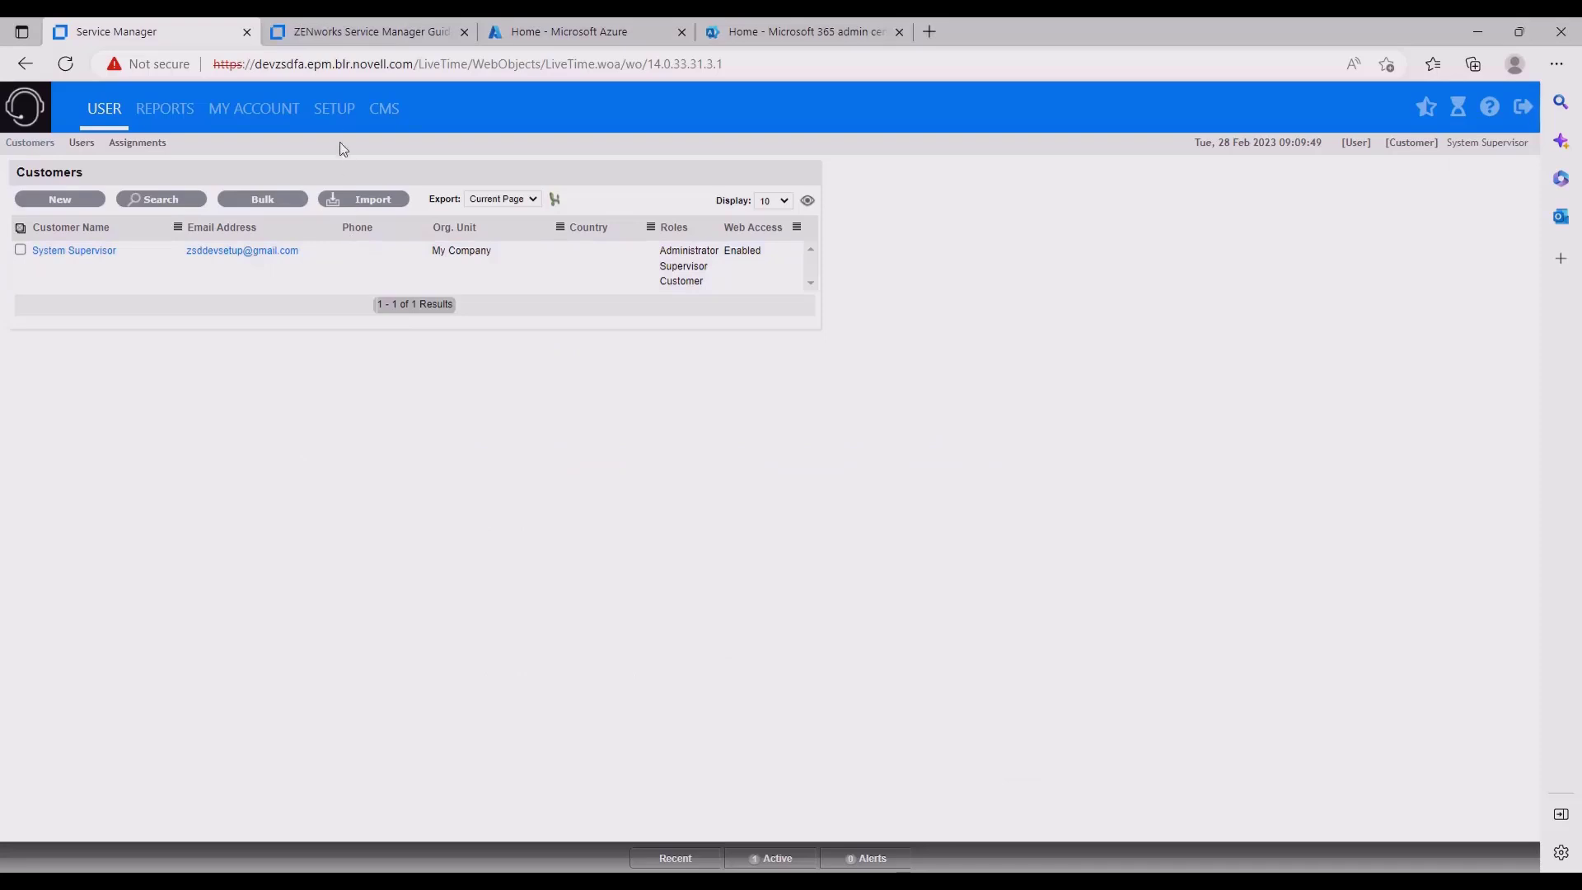
click(338, 110)
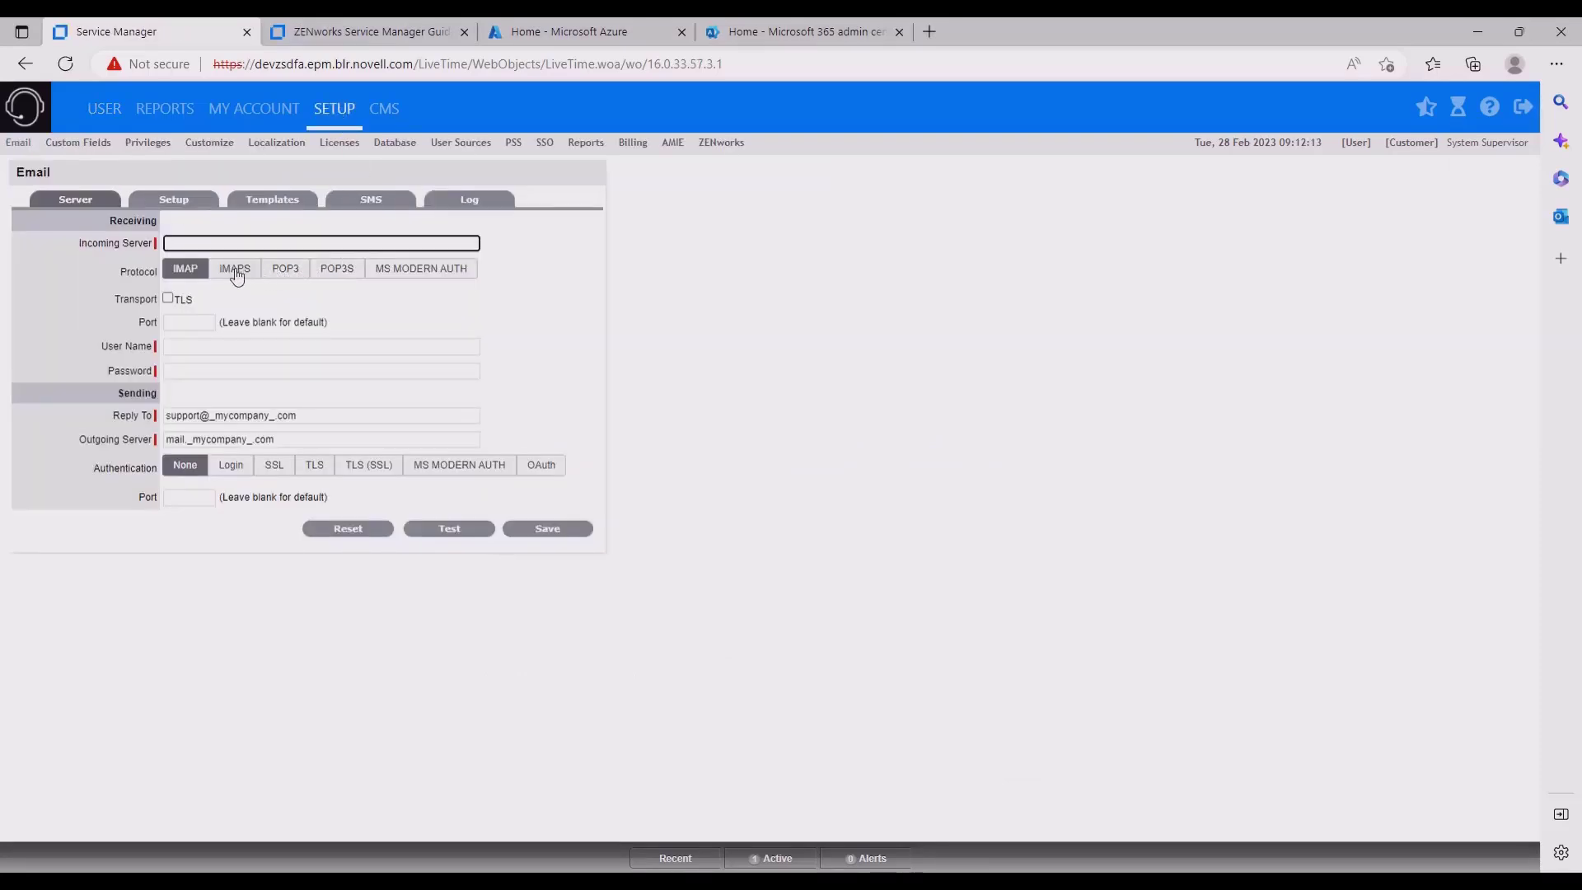
click(339, 268)
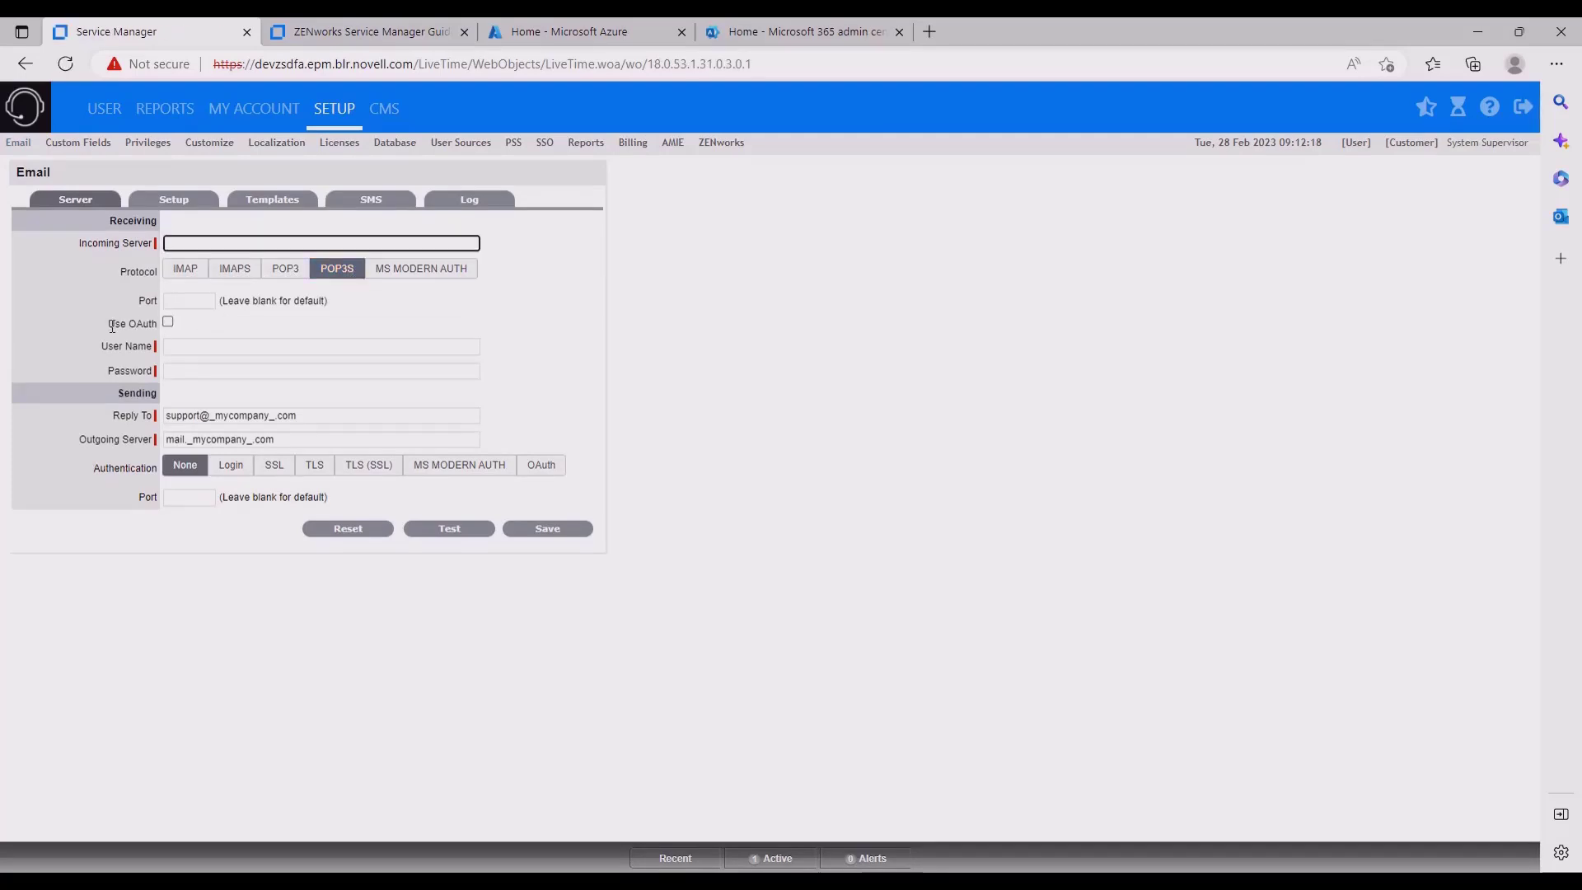
click(240, 269)
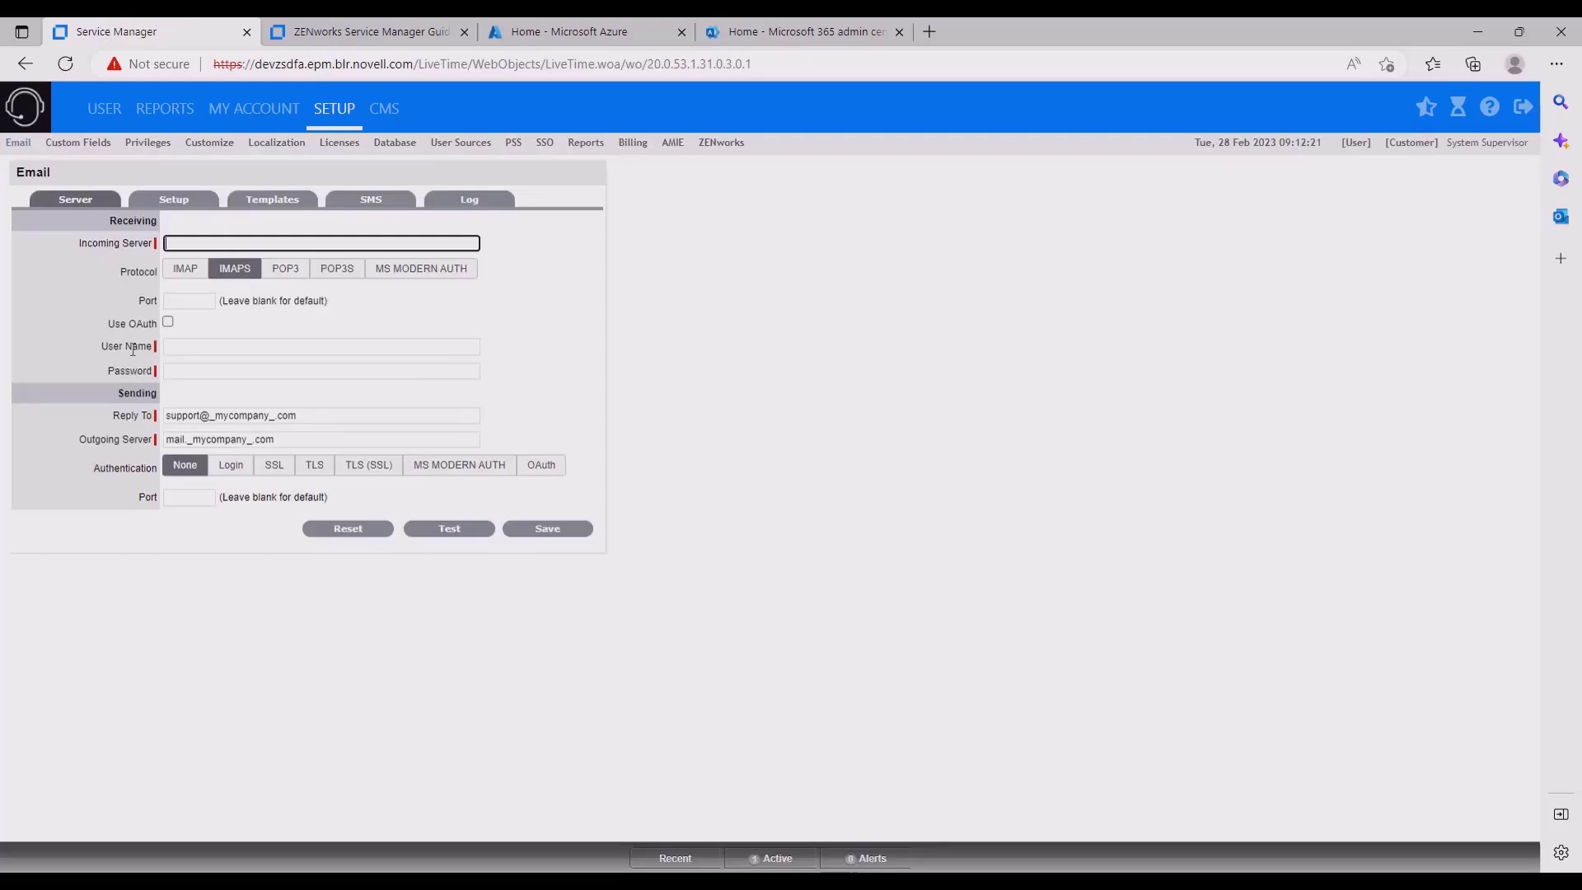
click(168, 323)
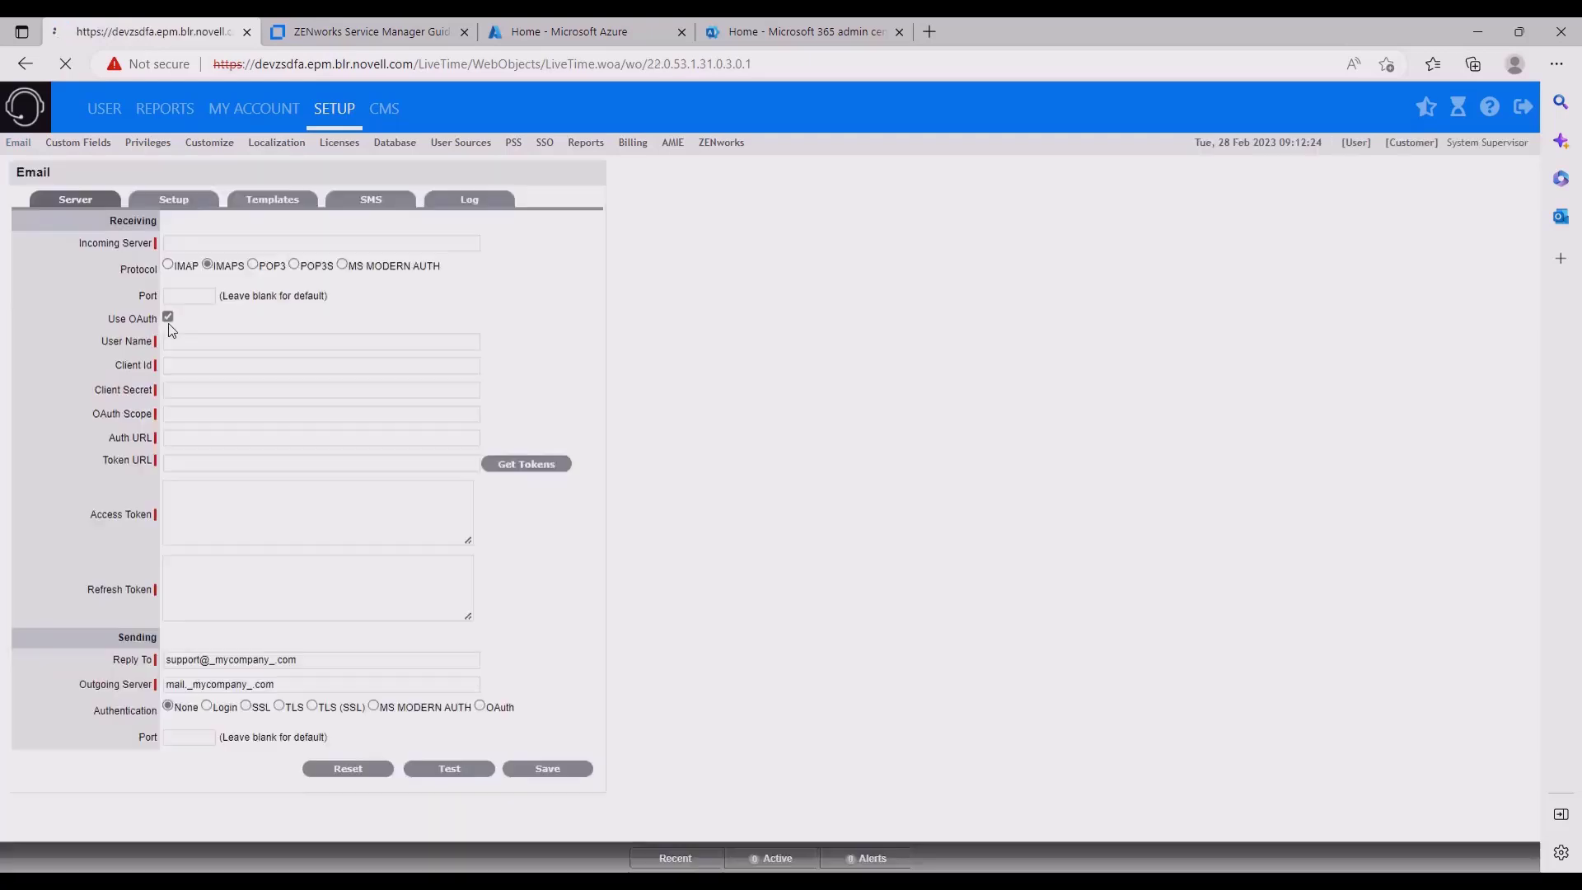
click(544, 715)
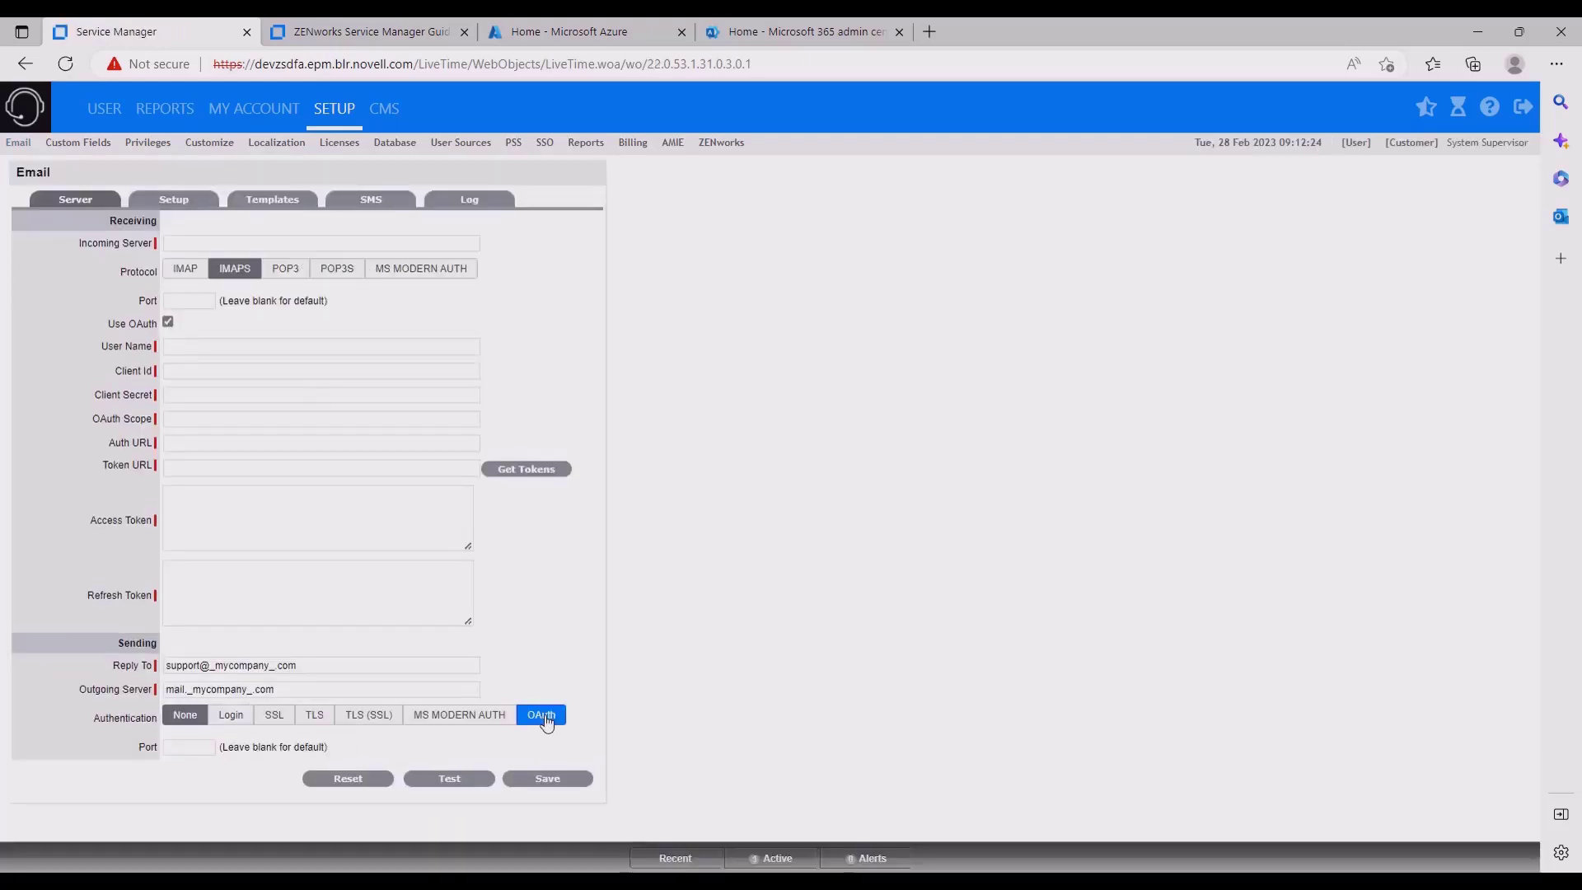
drag(1534, 407, 1524, 652)
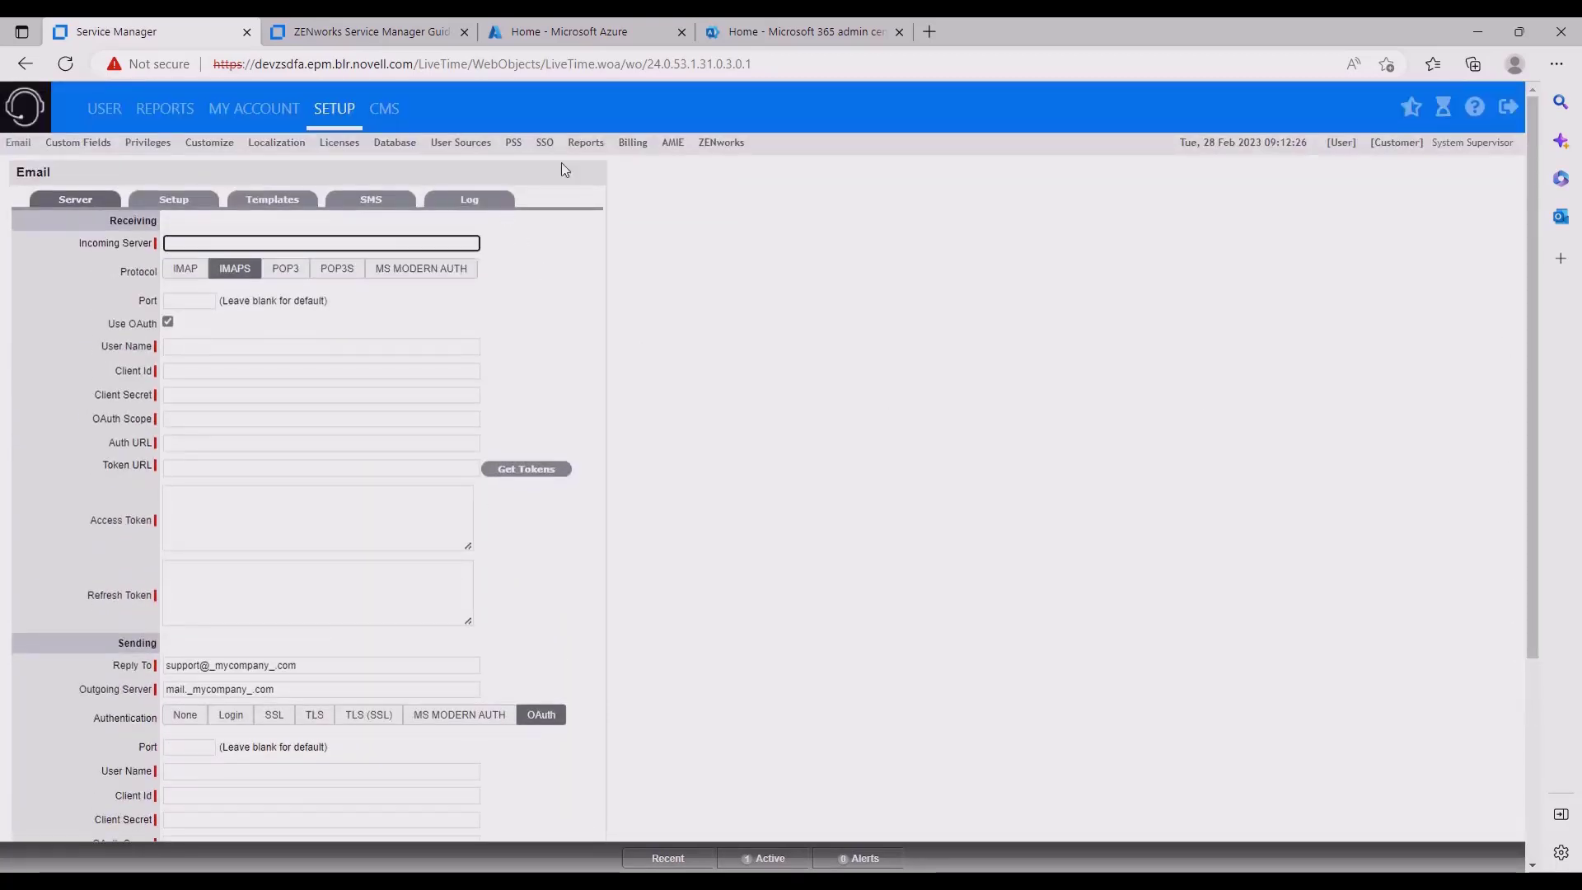
Switch to Microsoft Azure and start a new app registration in Azure Active Directory named ZENworks Service Desk - OAuth
click(613, 31)
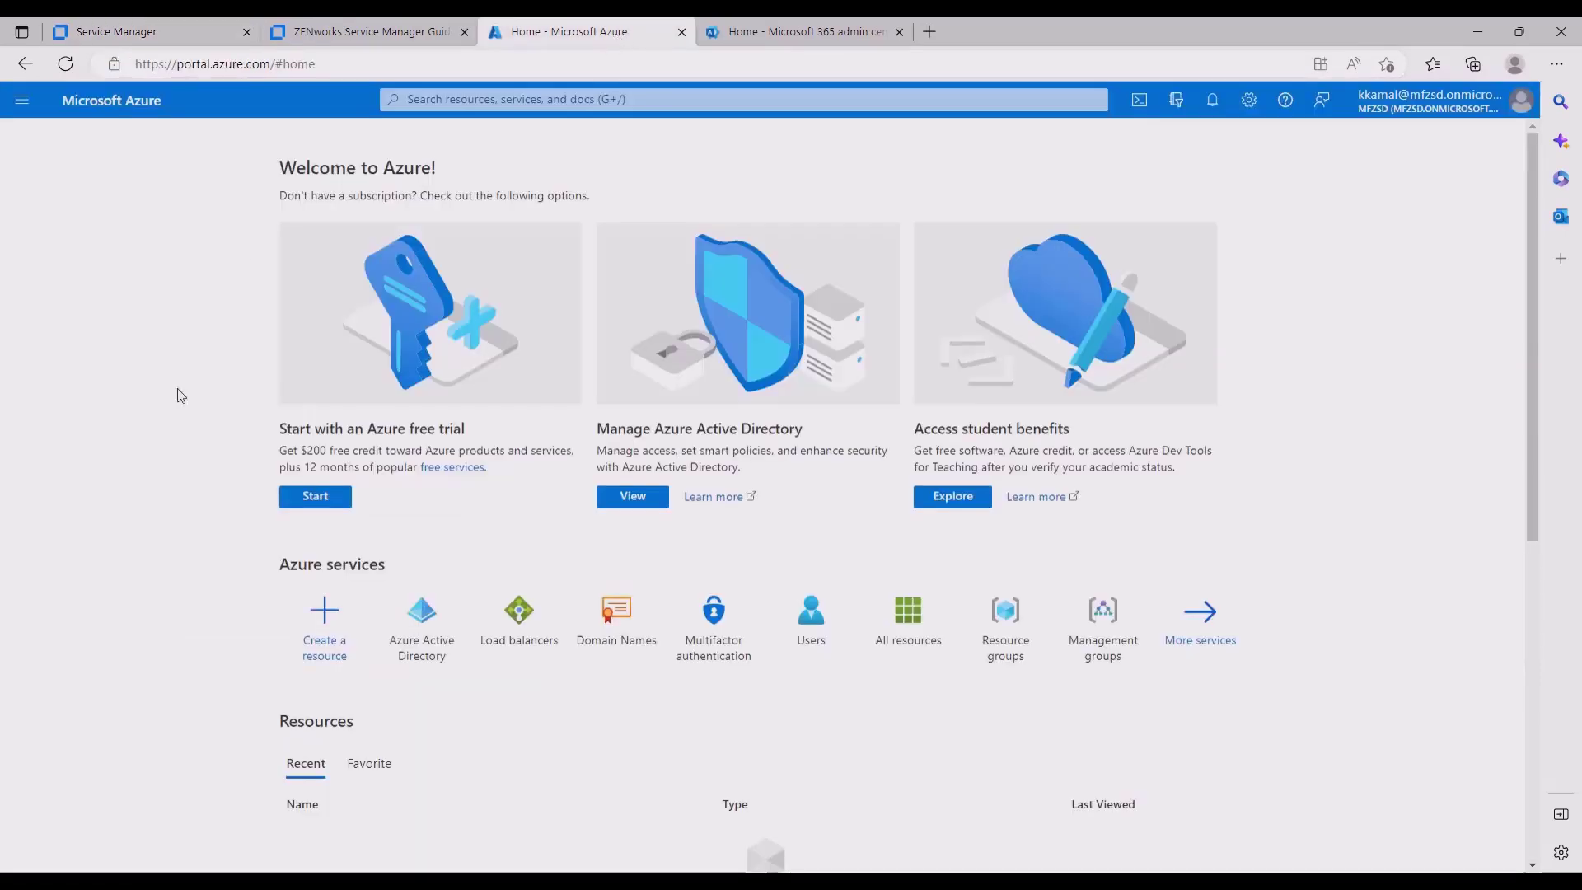
click(421, 624)
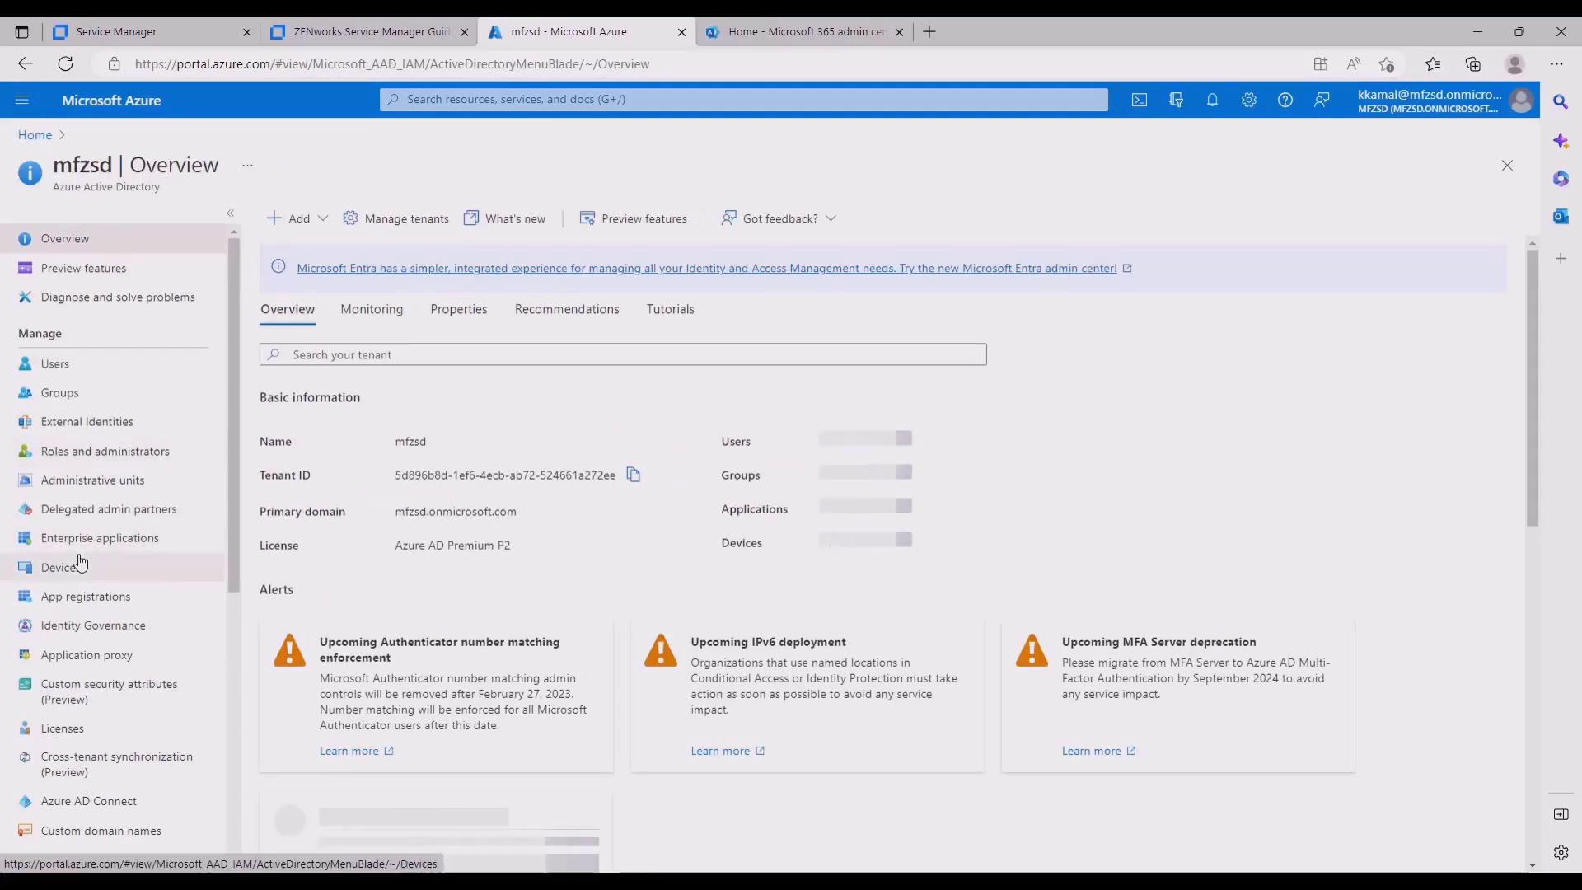
click(91, 604)
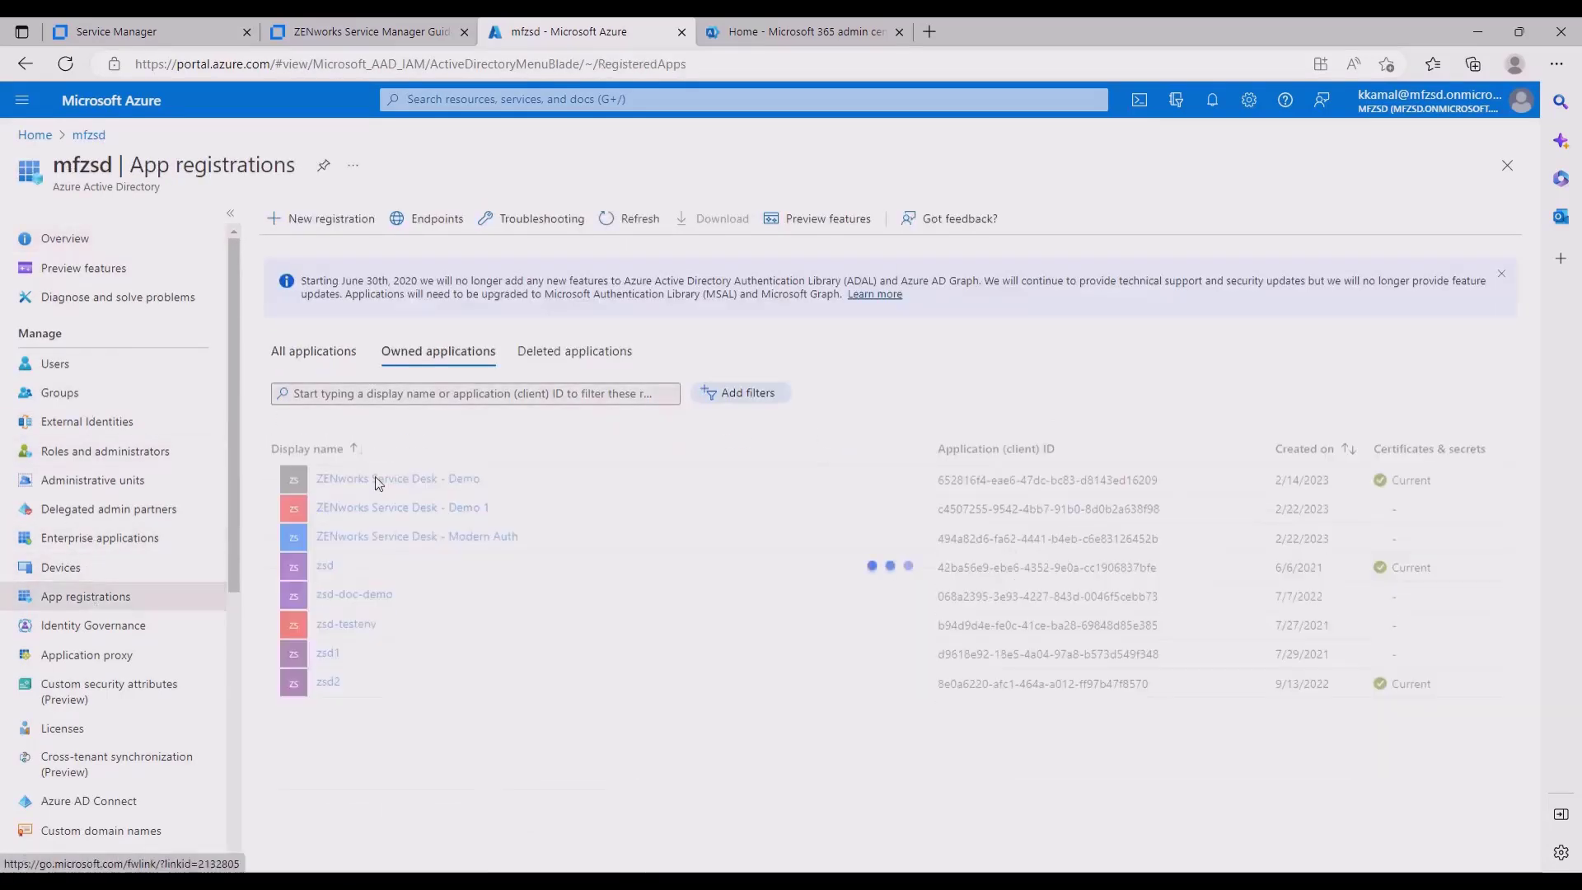
click(308, 222)
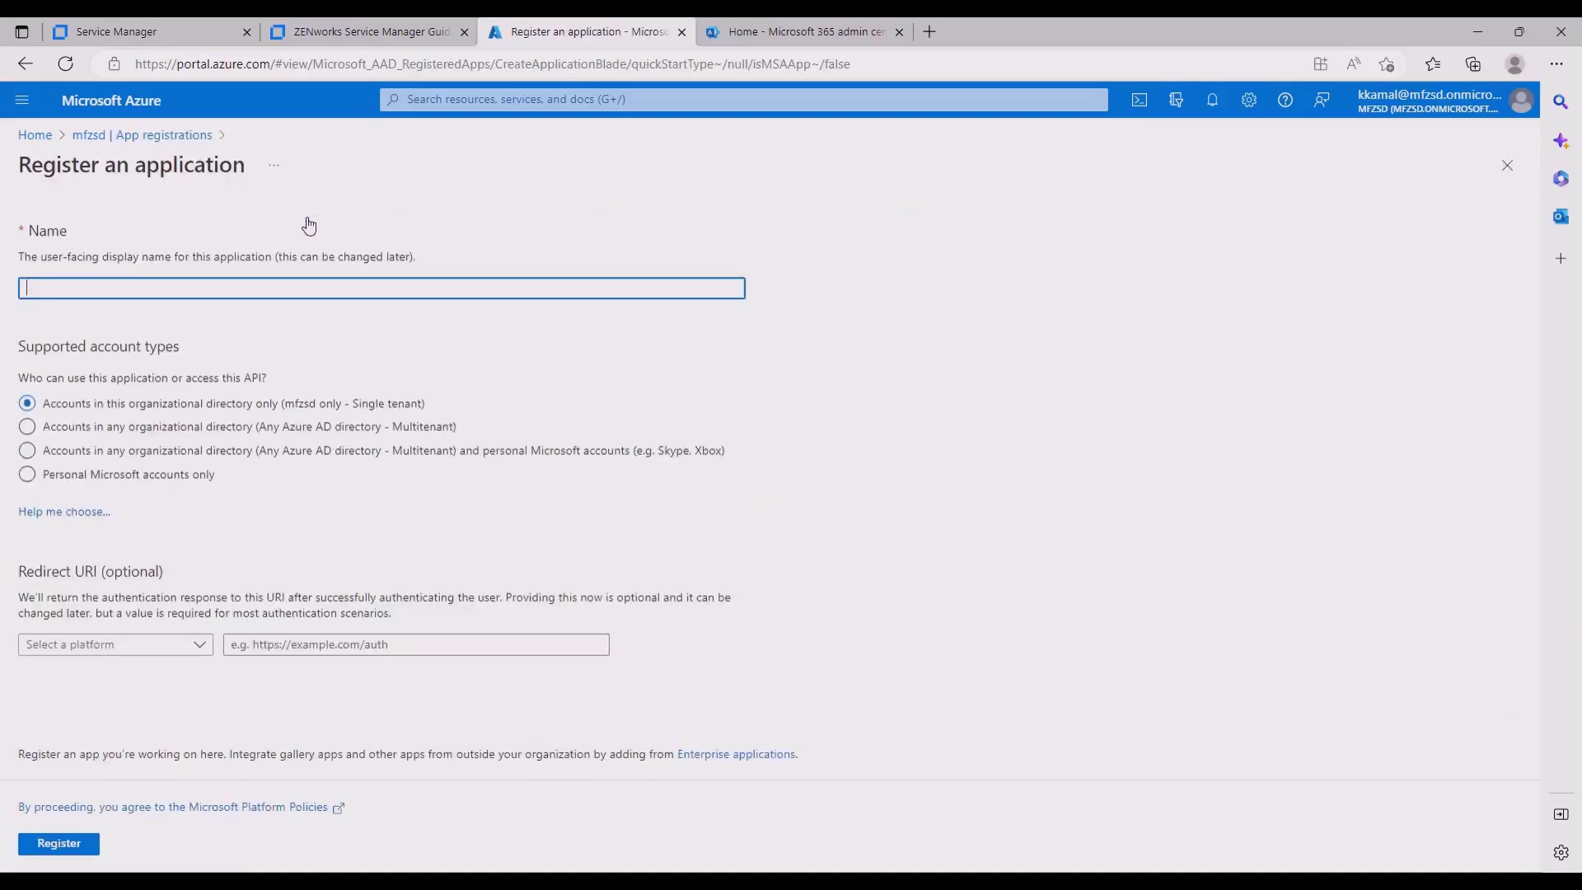
text(ZENworks Service Desk - OAuth)
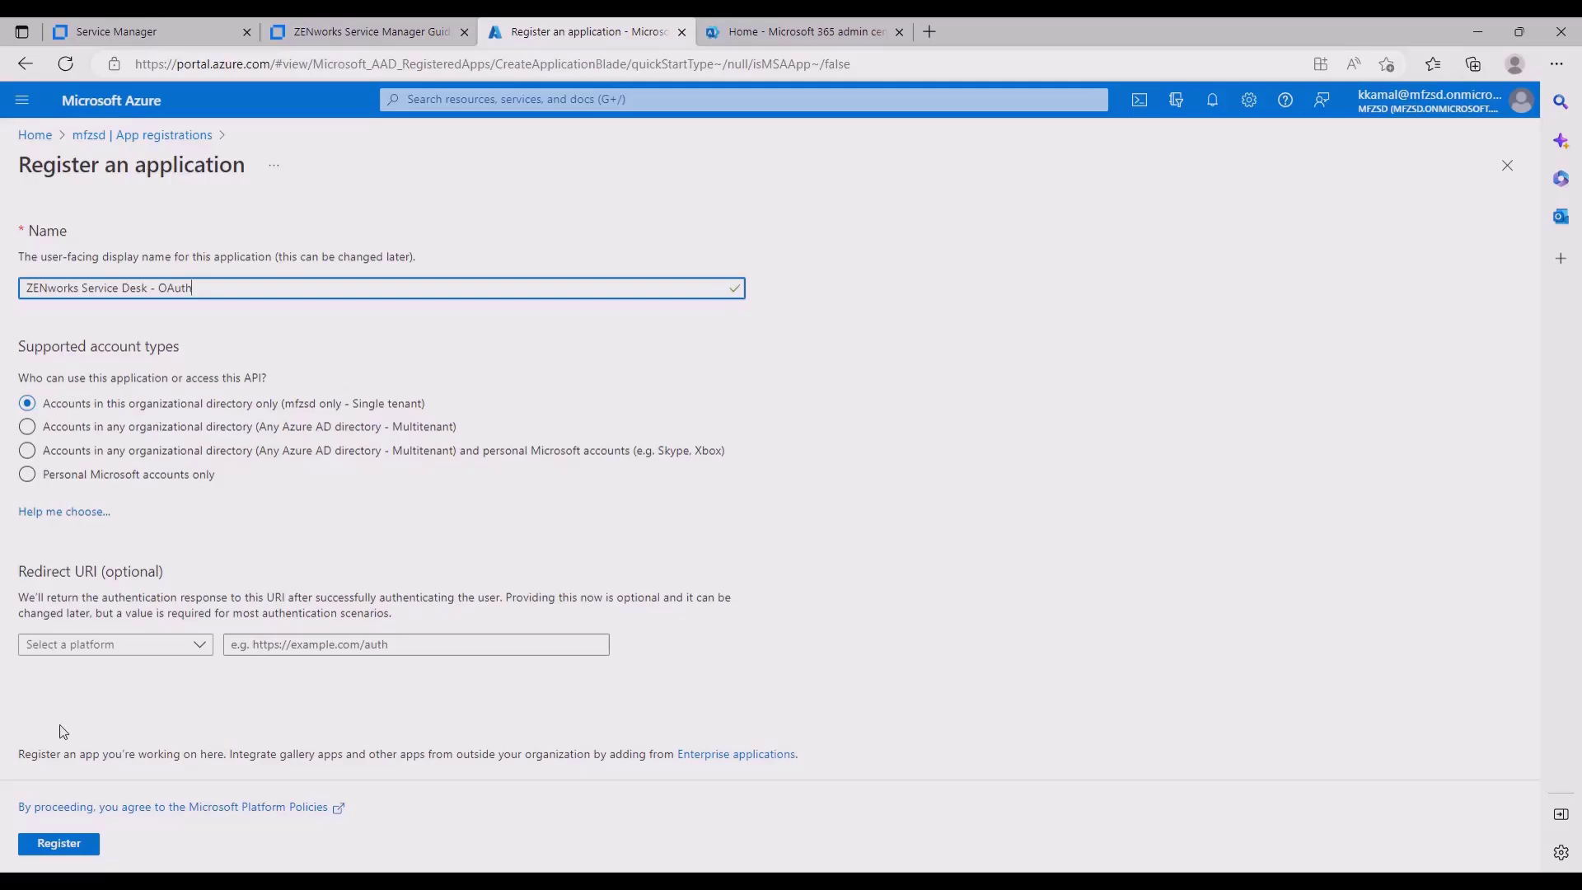
Set the redirect URI platform to Web and paste the redirect URI template copied from the OAuth for Email document in Word
click(162, 647)
click(65, 701)
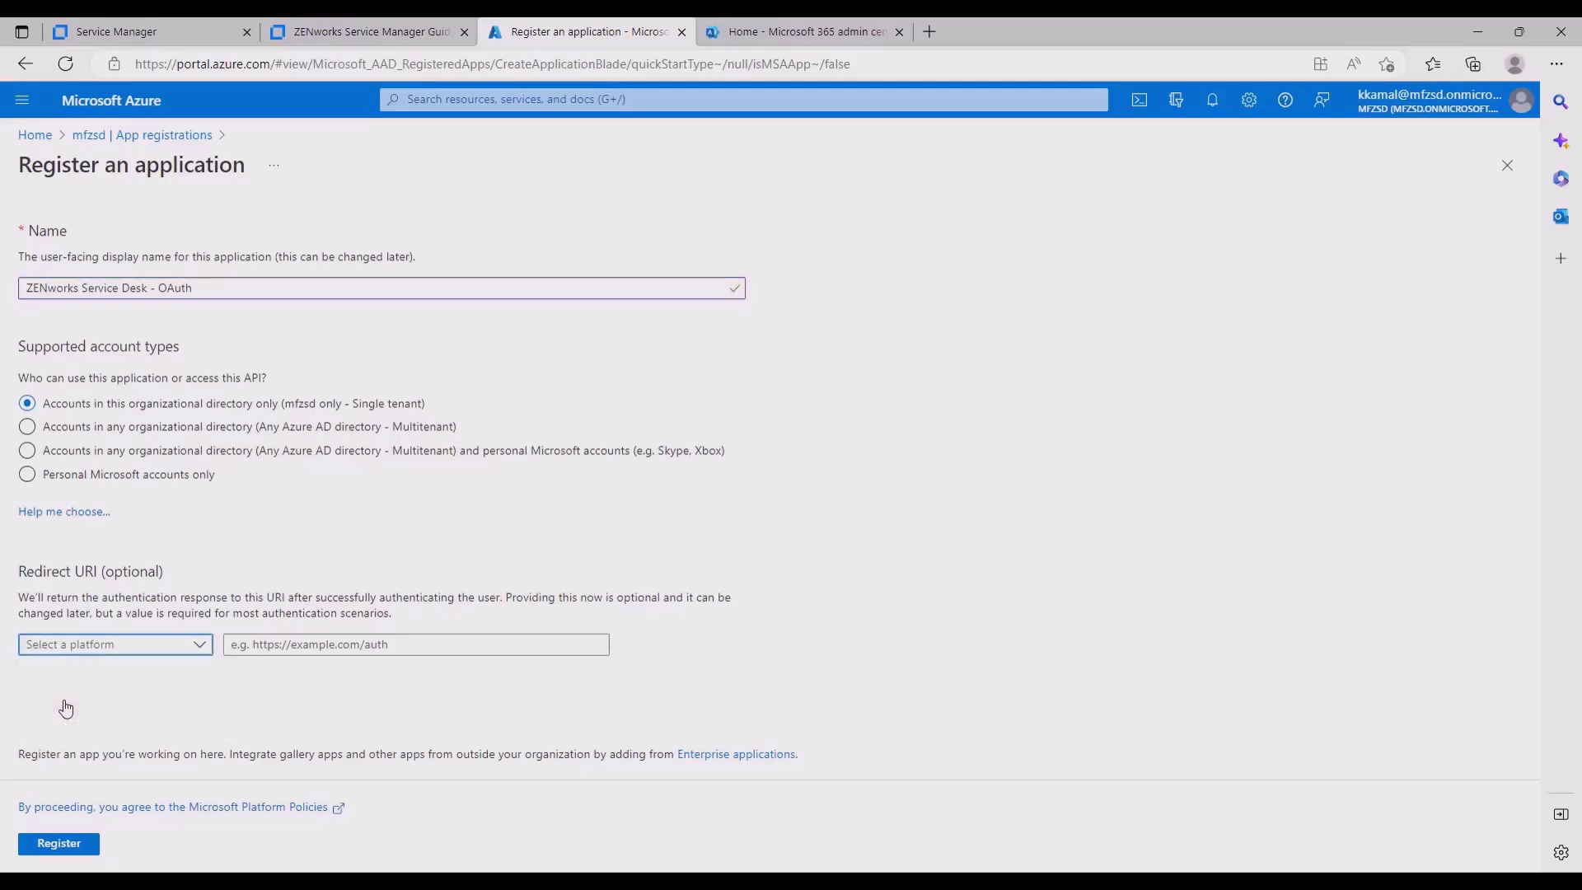
click(274, 647)
key(alt+Tab)
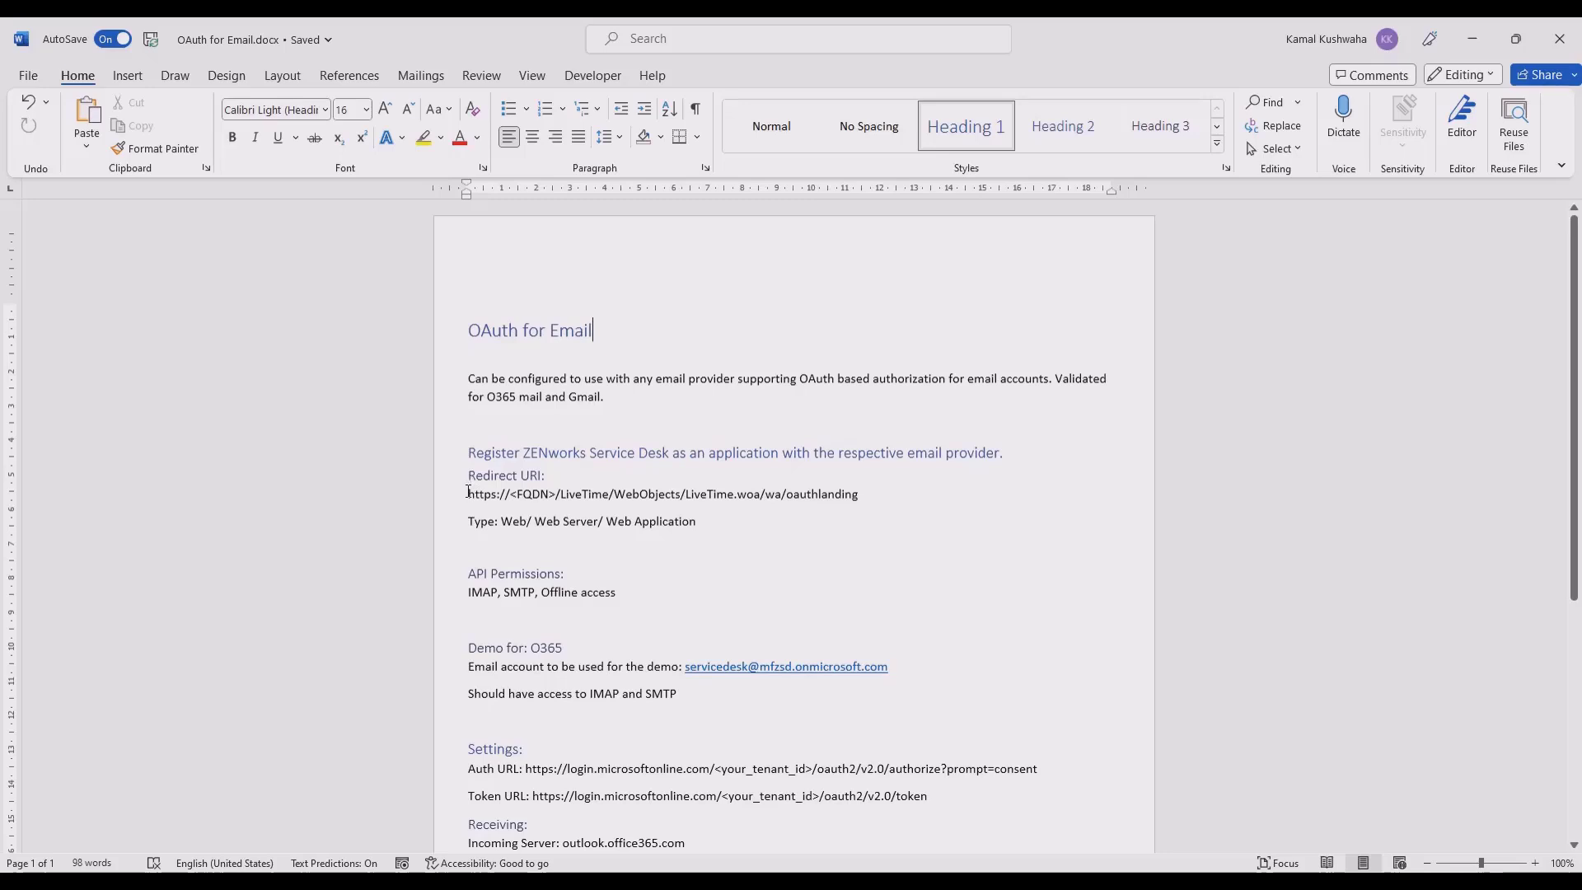
drag(468, 492, 857, 494)
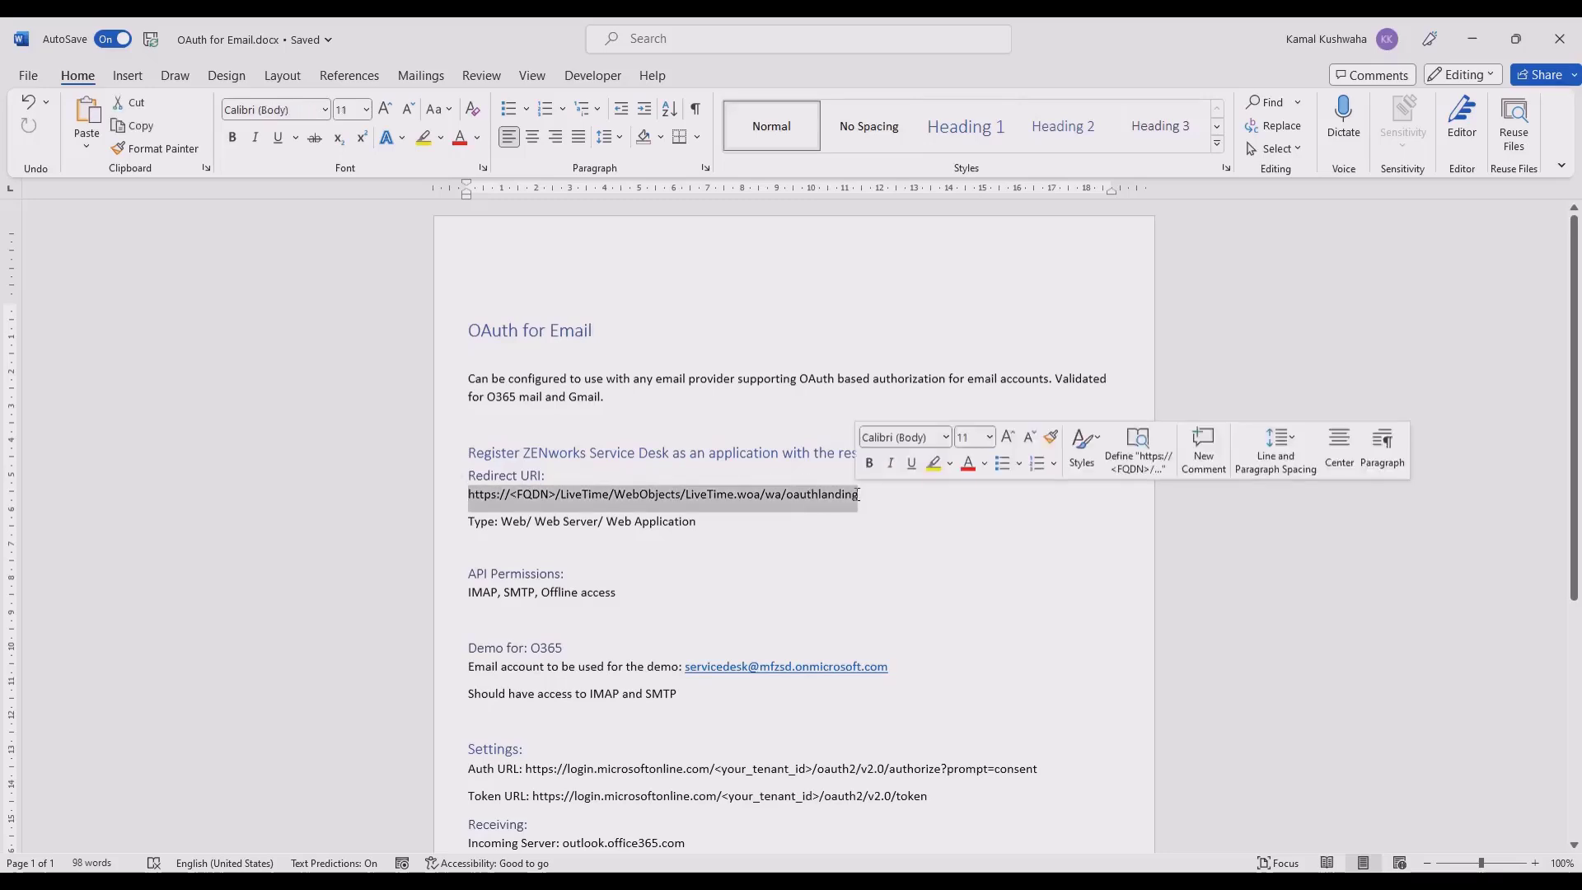
right_click(809, 495)
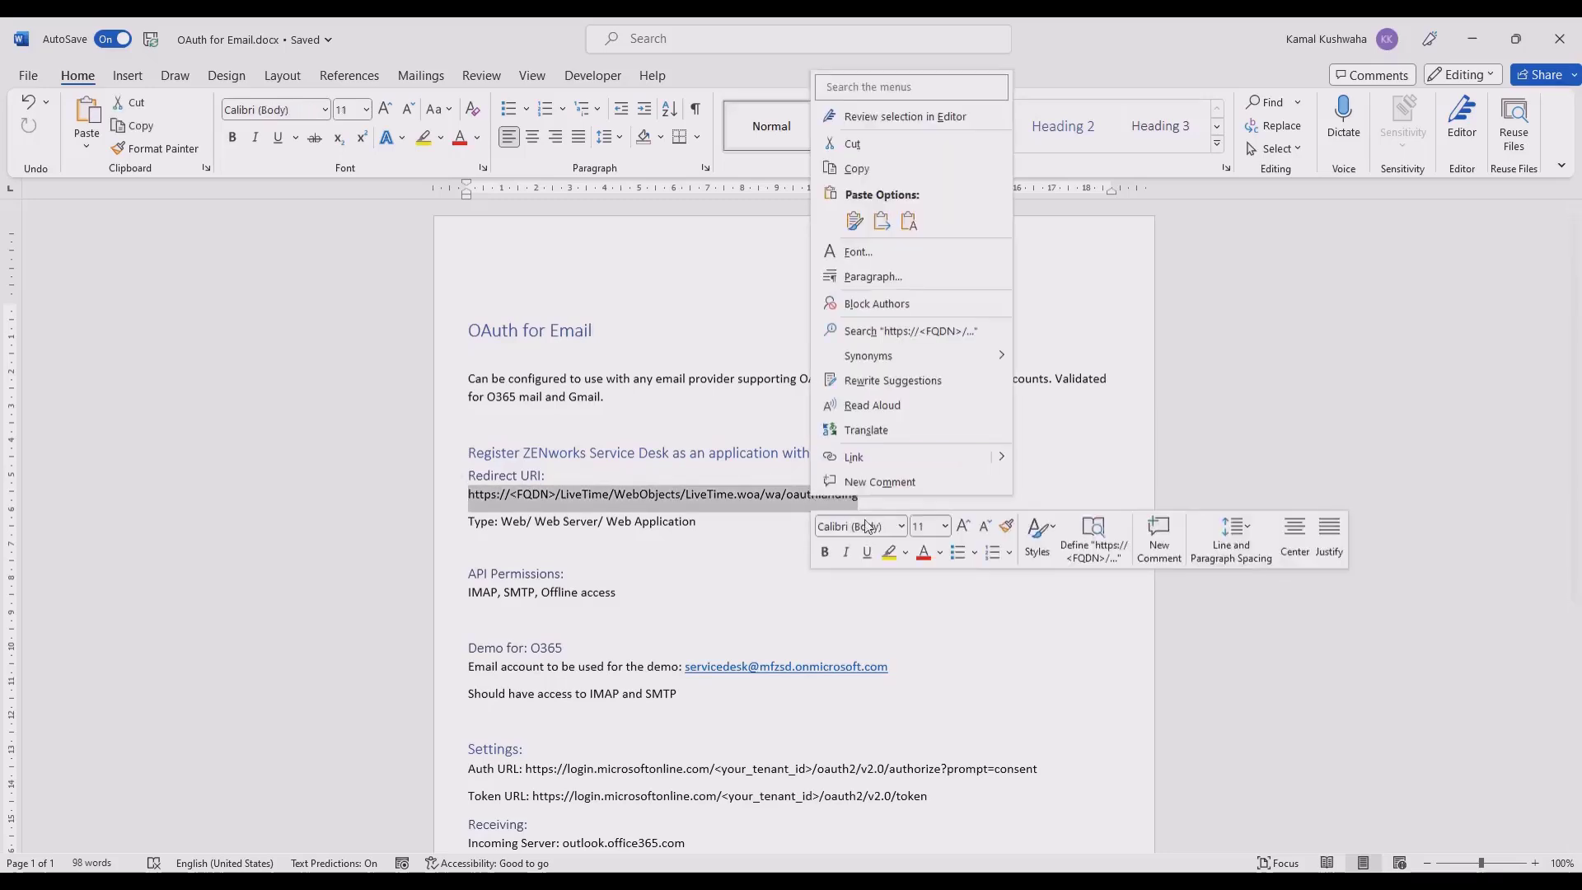
click(882, 174)
key(alt+Tab)
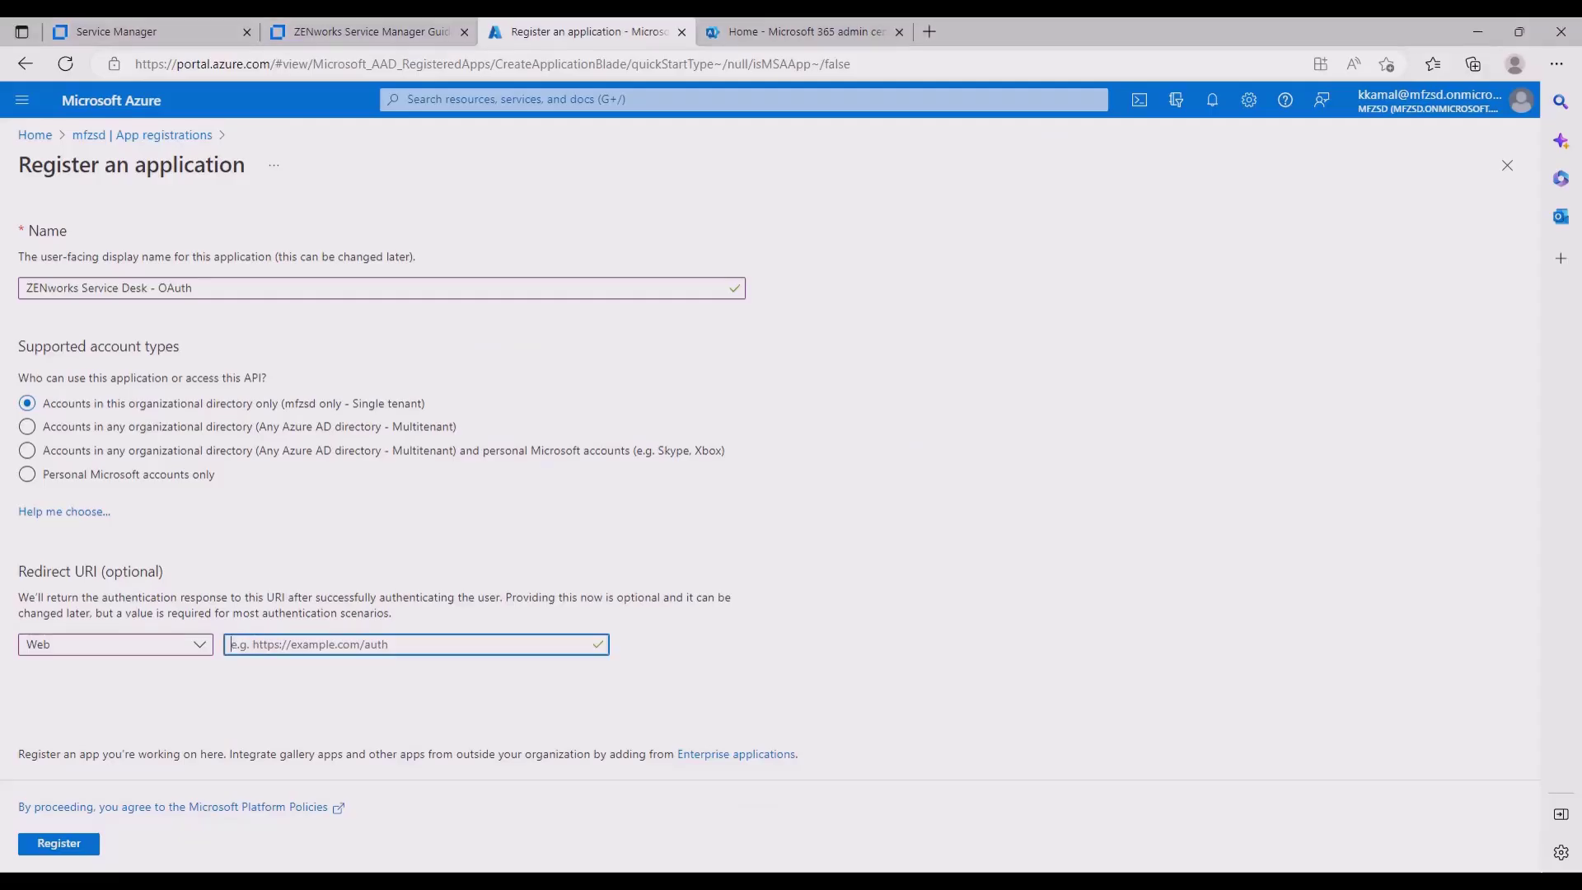
key(ctrl+v)
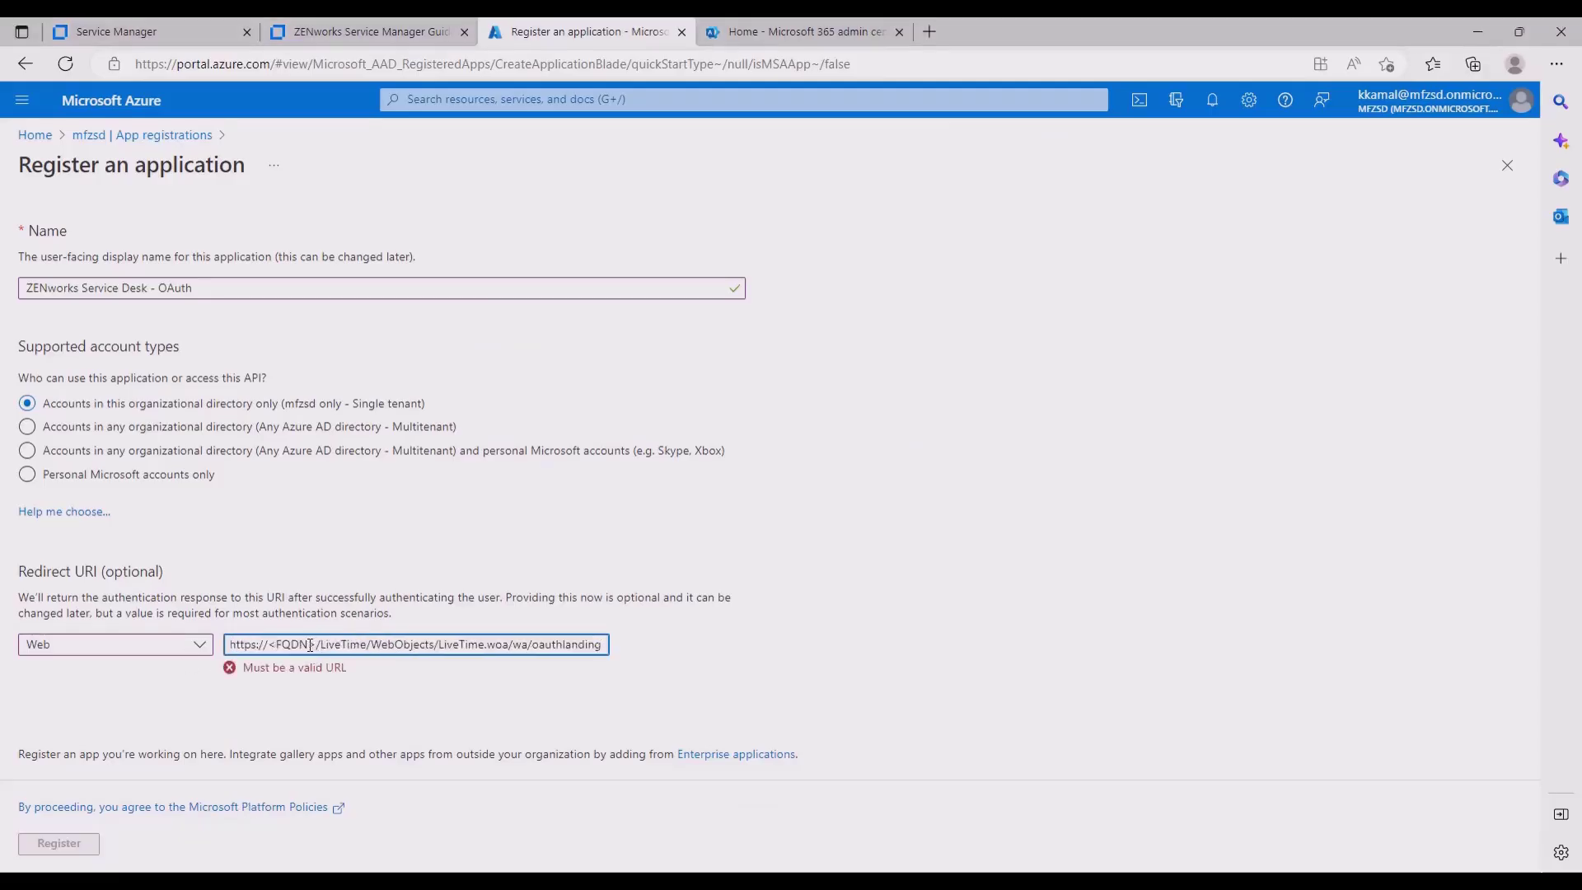
Replace the <FQDN> placeholder in the redirect URI with devzsdfa.epm.blr.novell.com and register the application
click(318, 642)
key(BackSpace)
key(BackSpace)
key(BackSpace)
key(BackSpace)
key(BackSpace)
key(BackSpace)
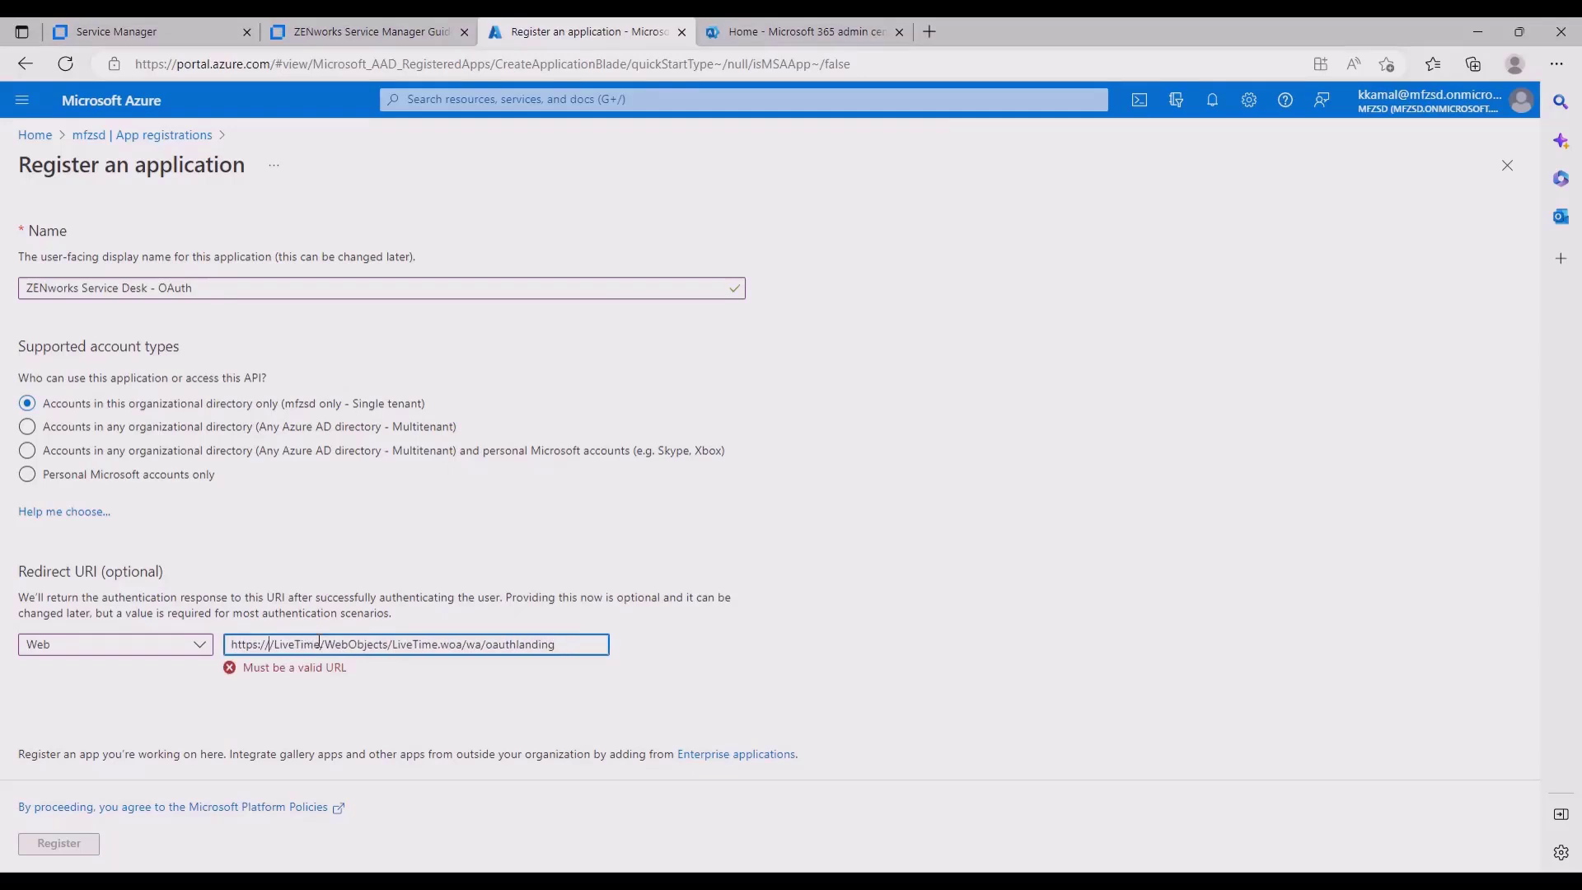
text(devzsdfas)
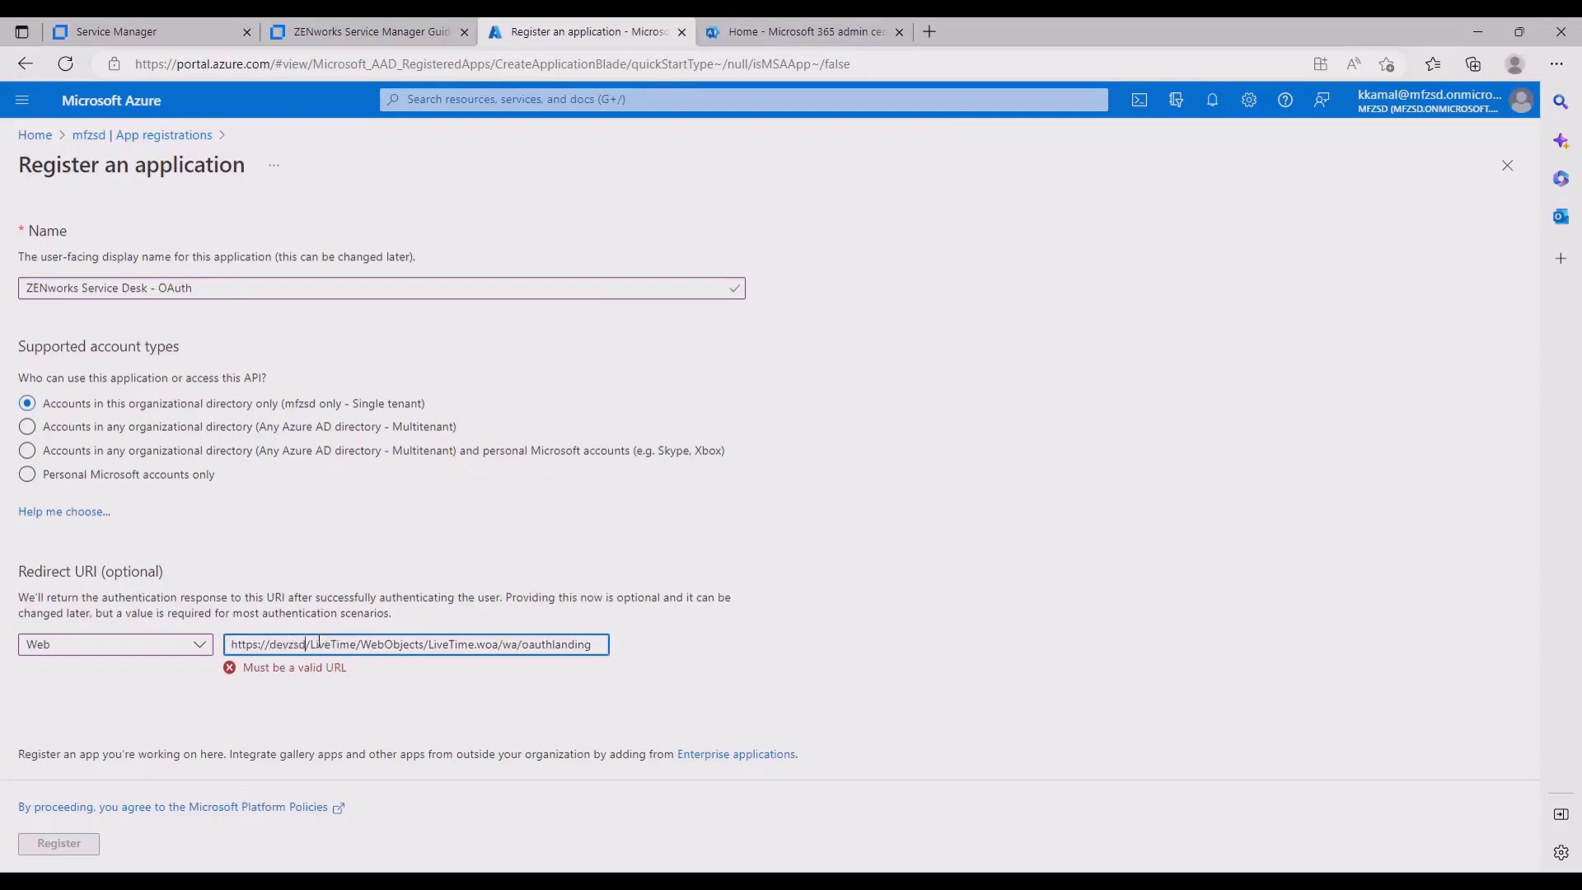
text(pm.blr.novell)
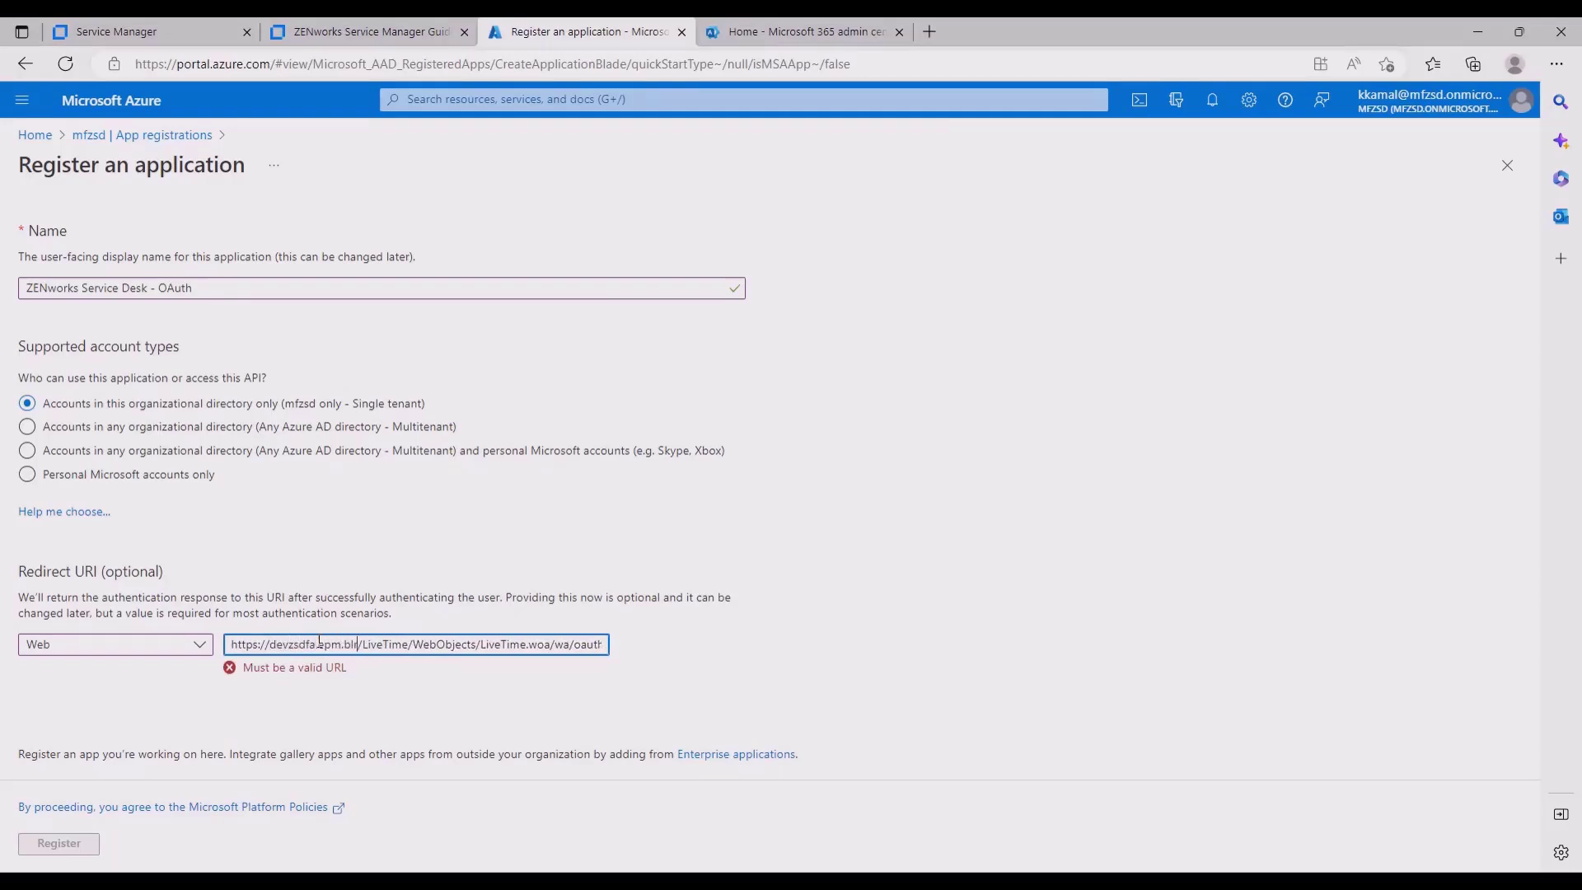
text(.com)
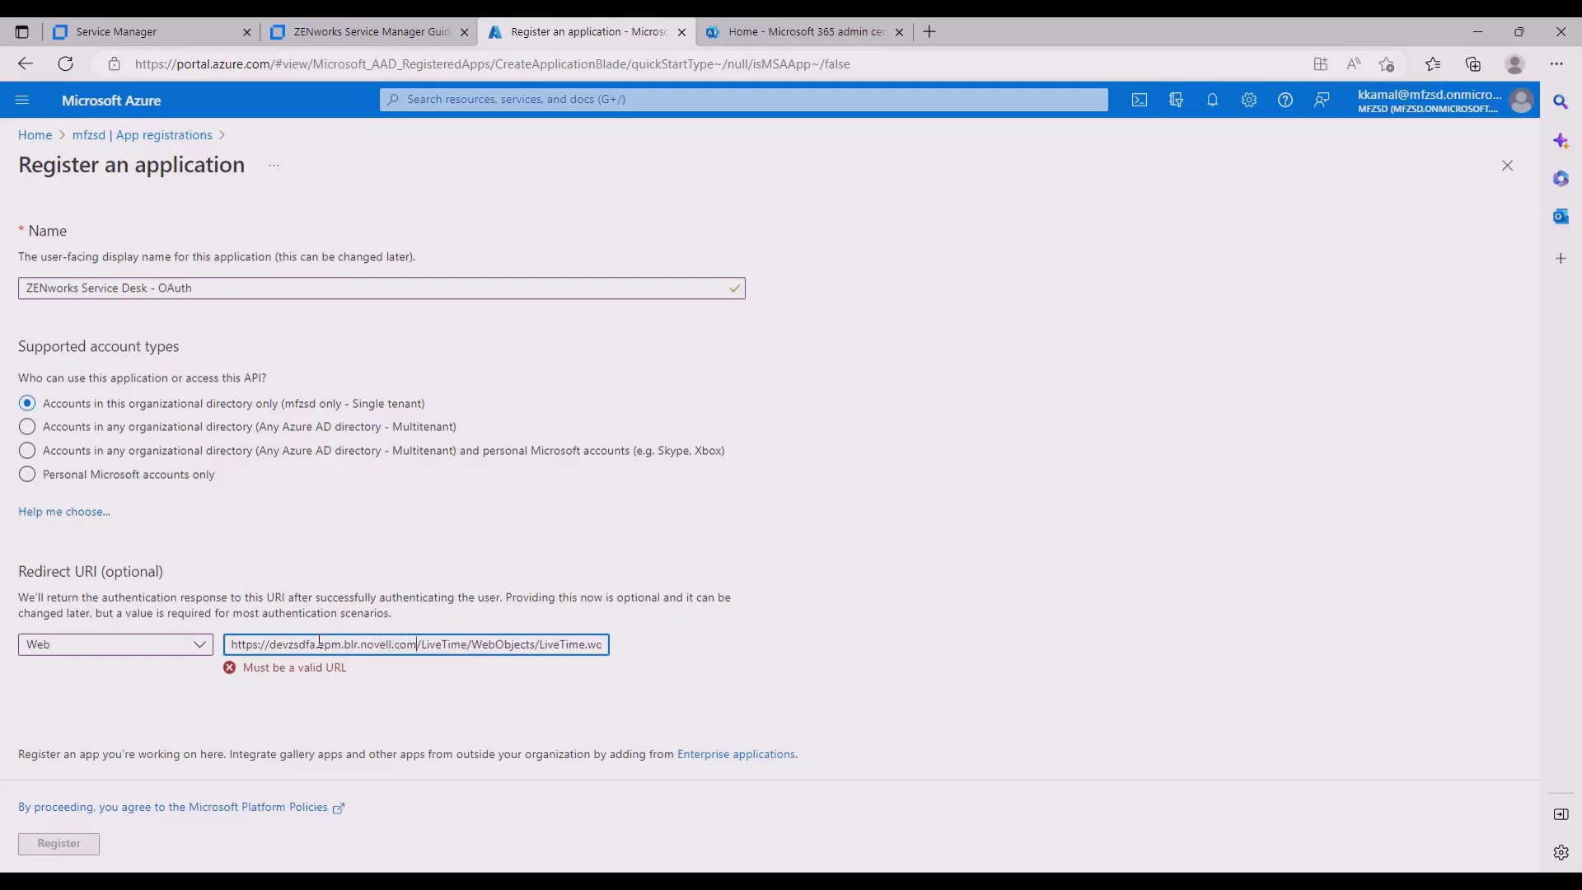
click(748, 651)
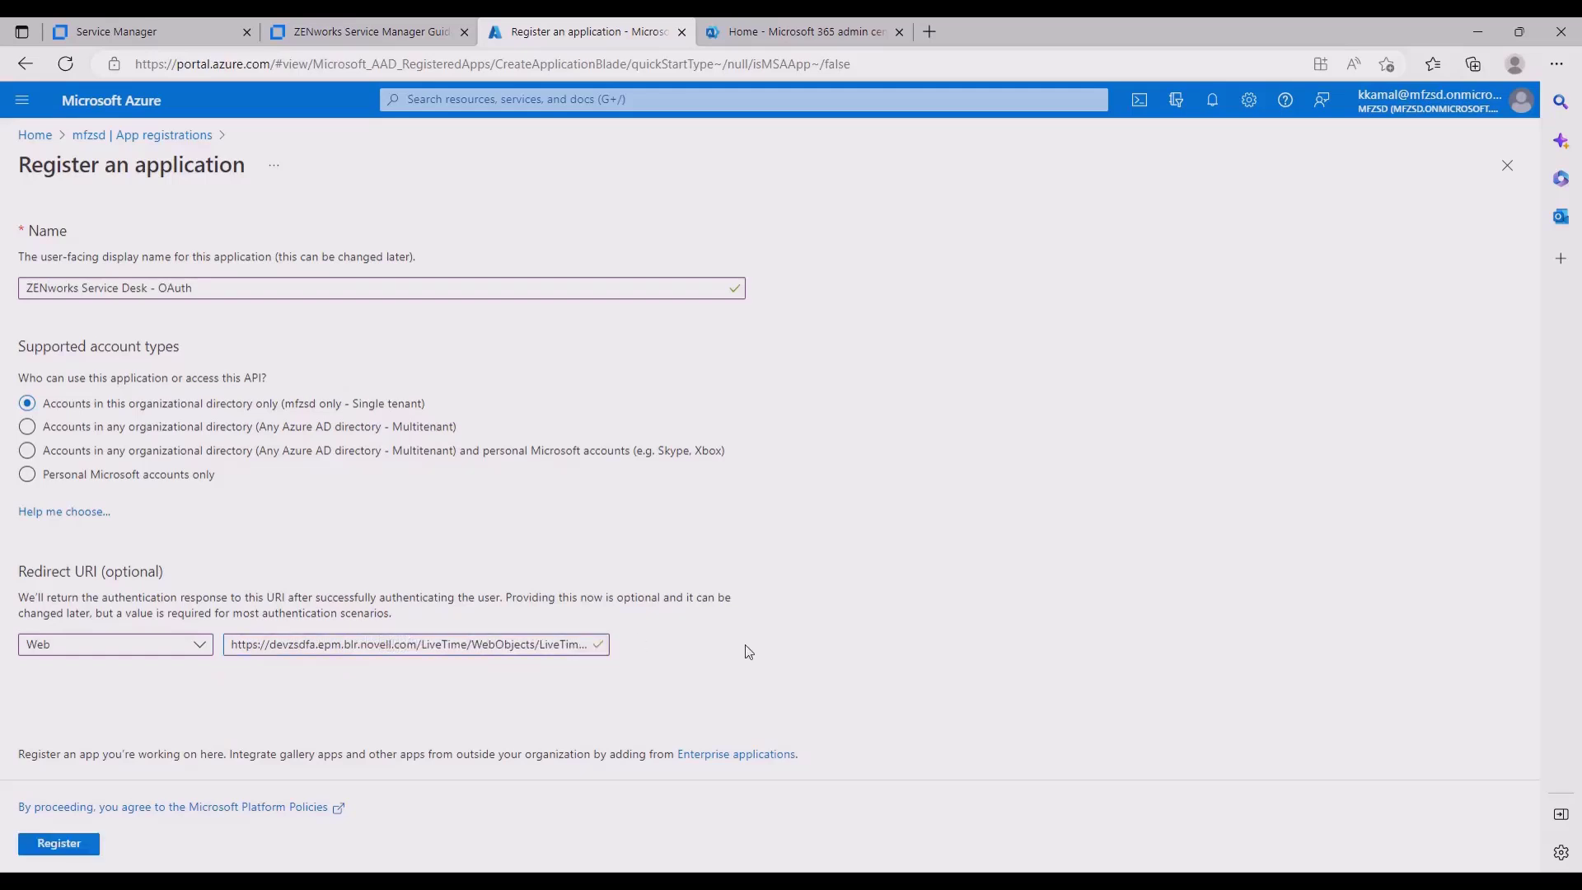
click(65, 850)
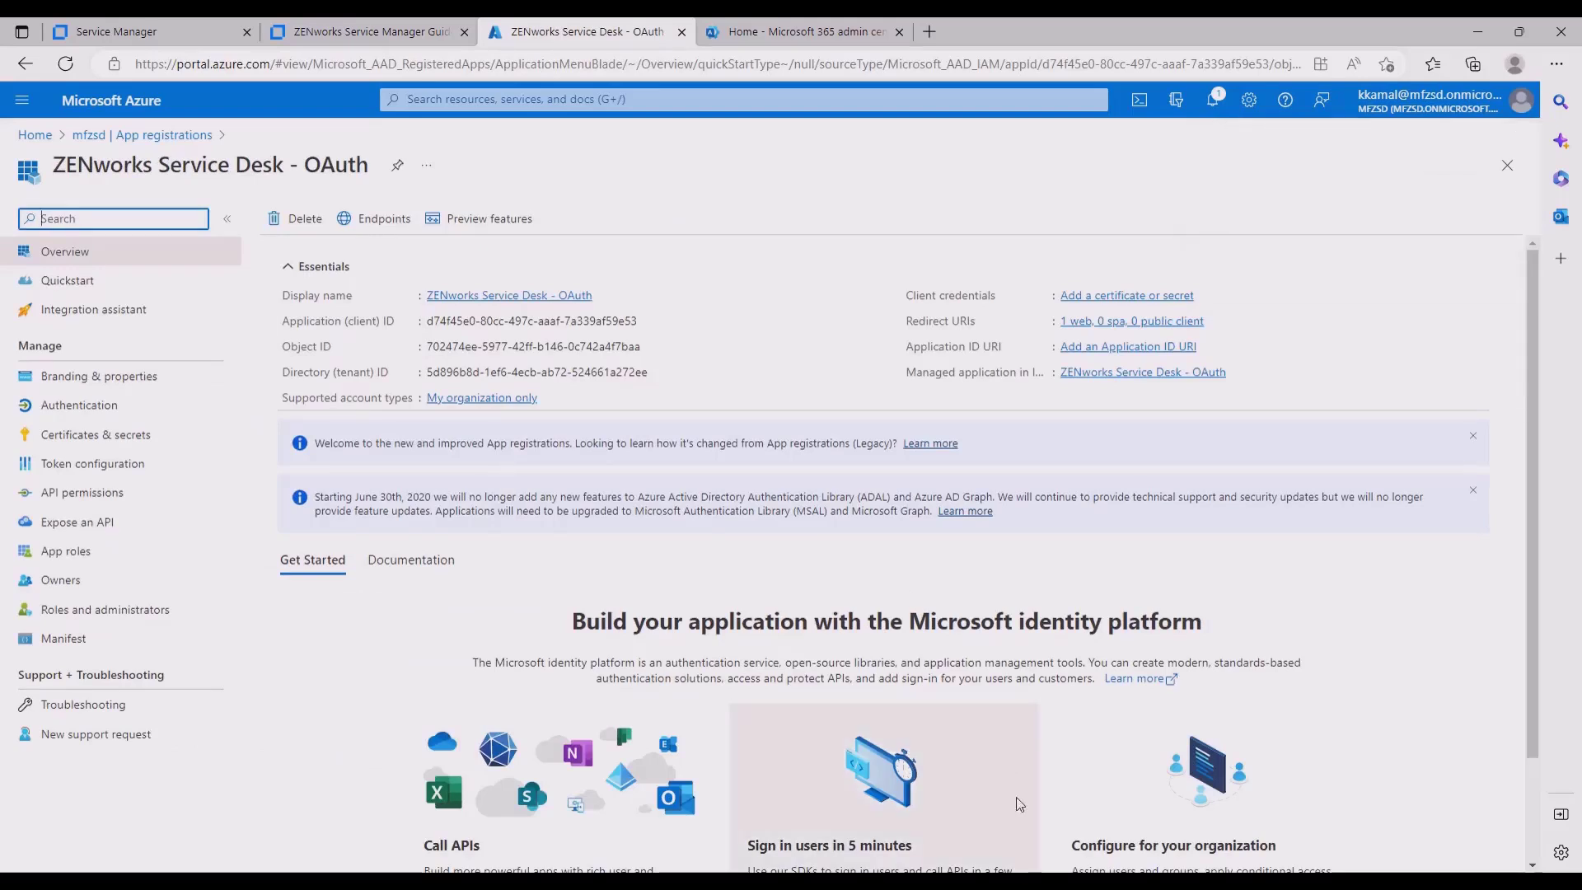
Check the required API permissions in the Word document, and in Azure select Microsoft Graph's delegated permission IMAP.AccessAsUser.All for the new application
key(alt+Tab)
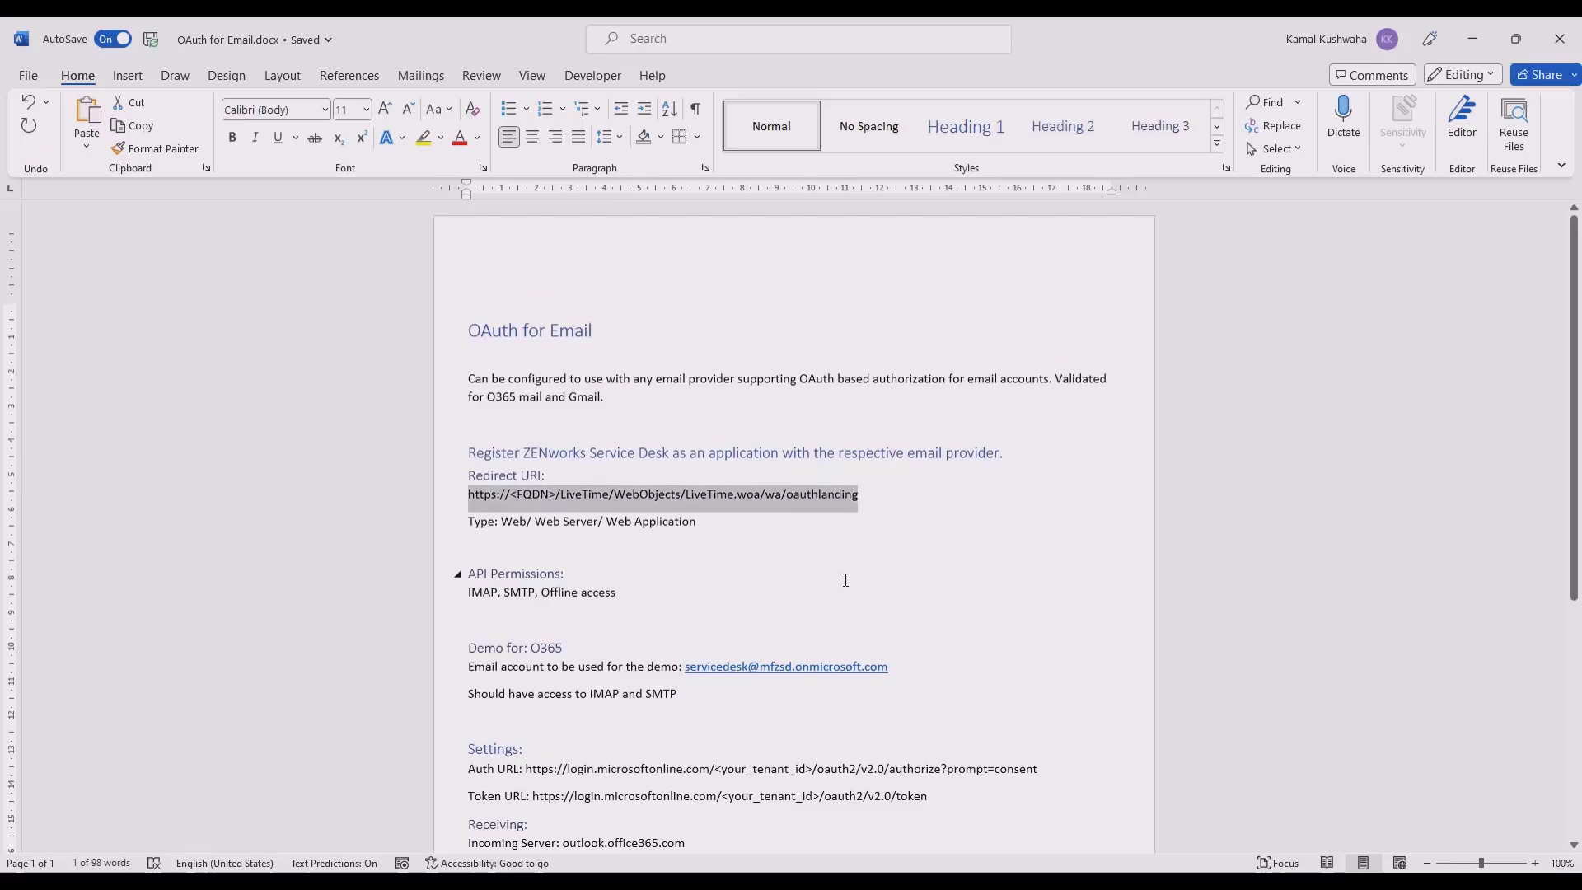
click(838, 573)
key(alt+Tab)
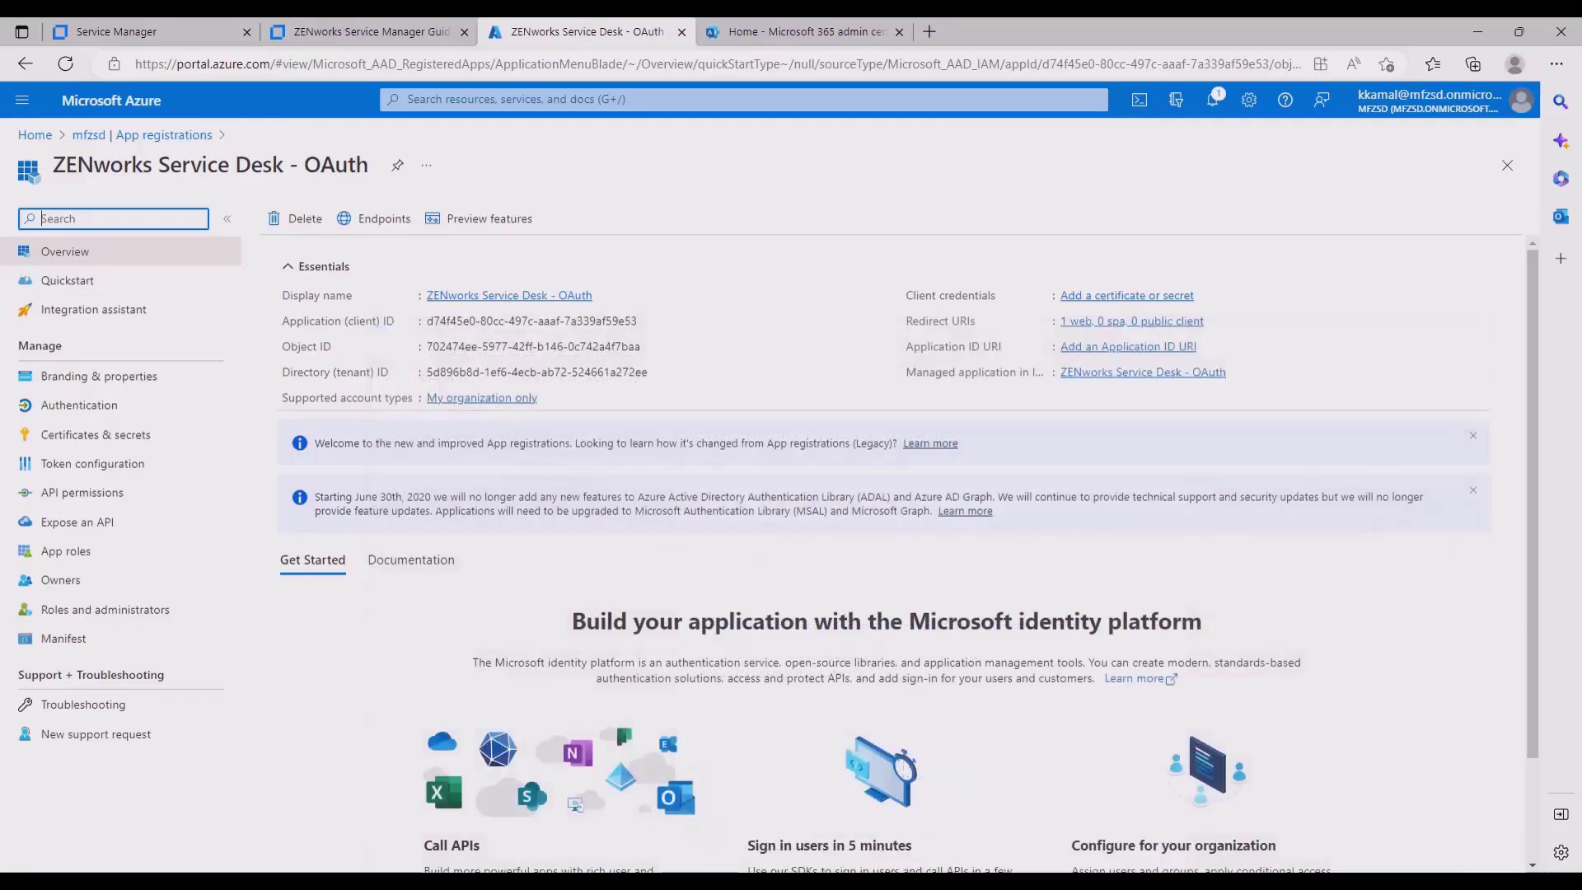
click(93, 500)
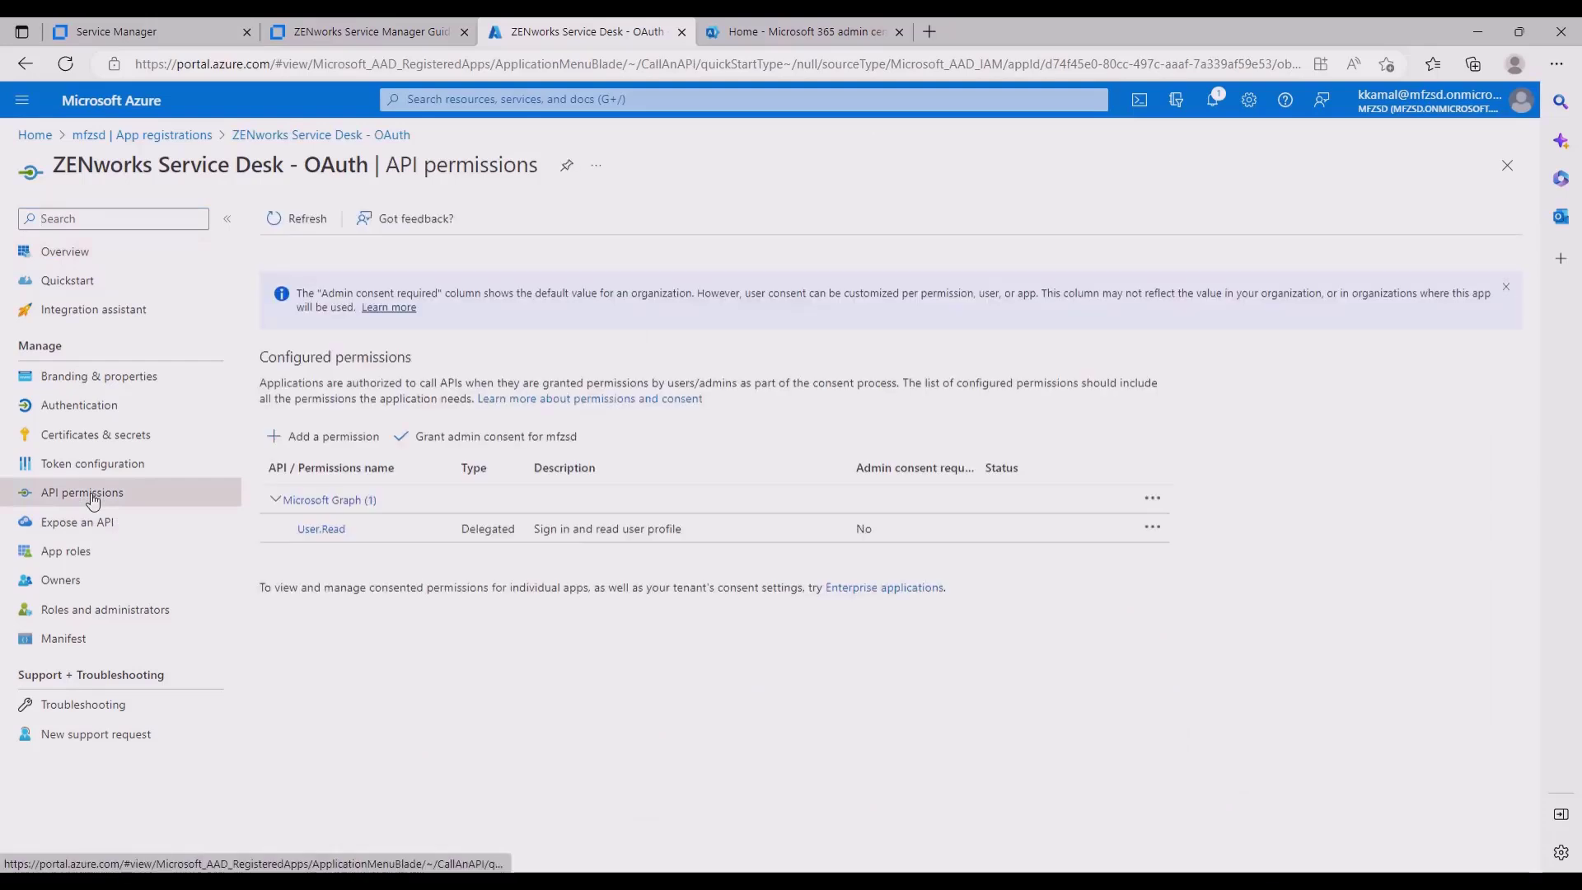
click(326, 443)
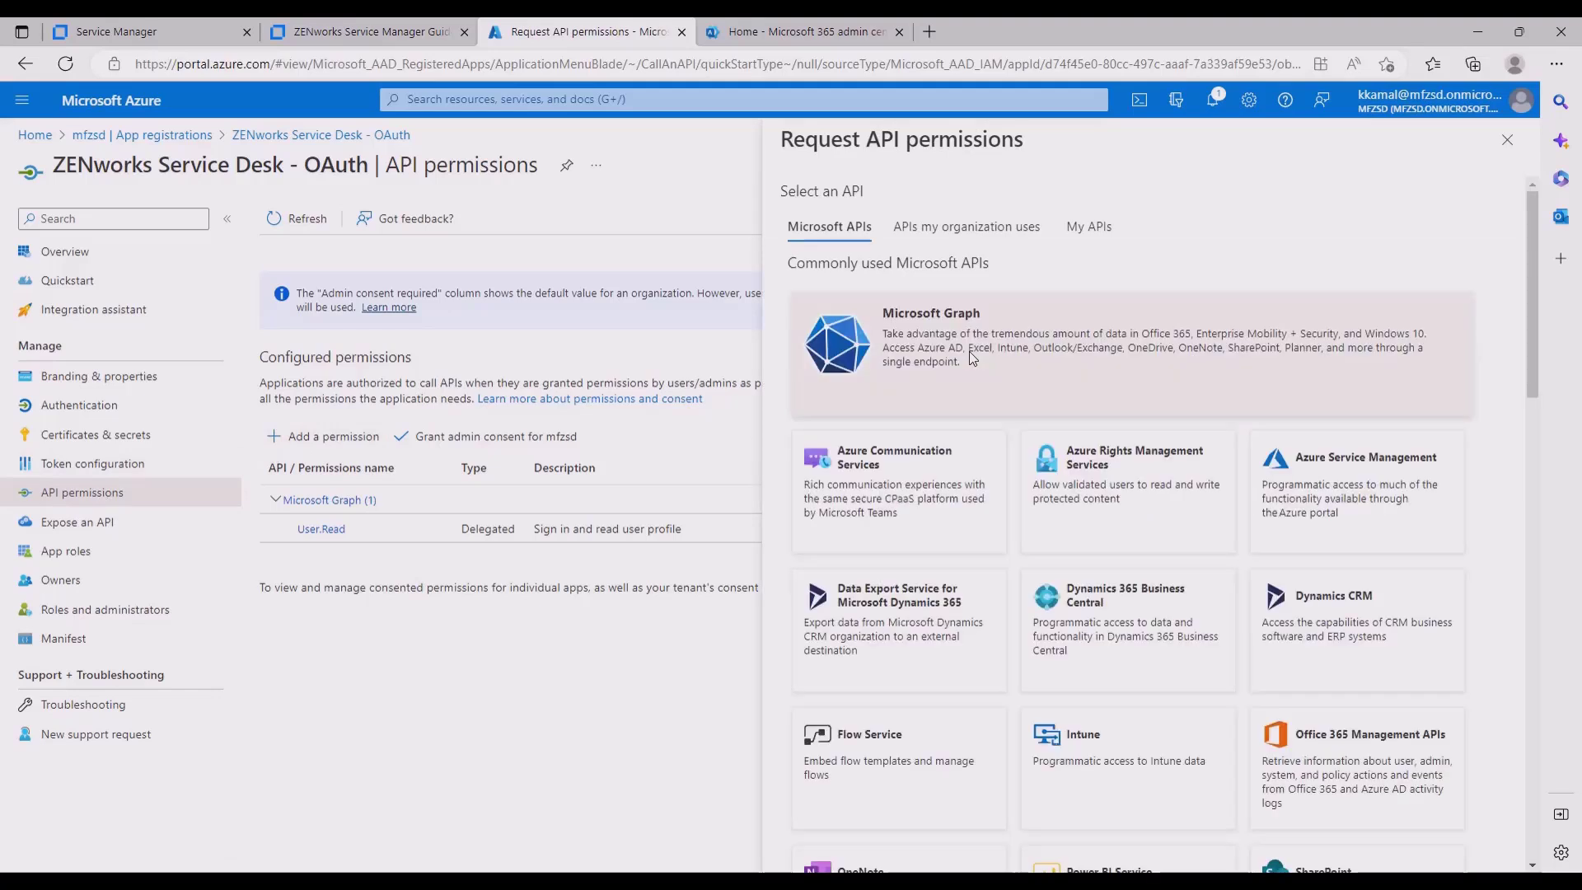
click(1112, 387)
click(975, 308)
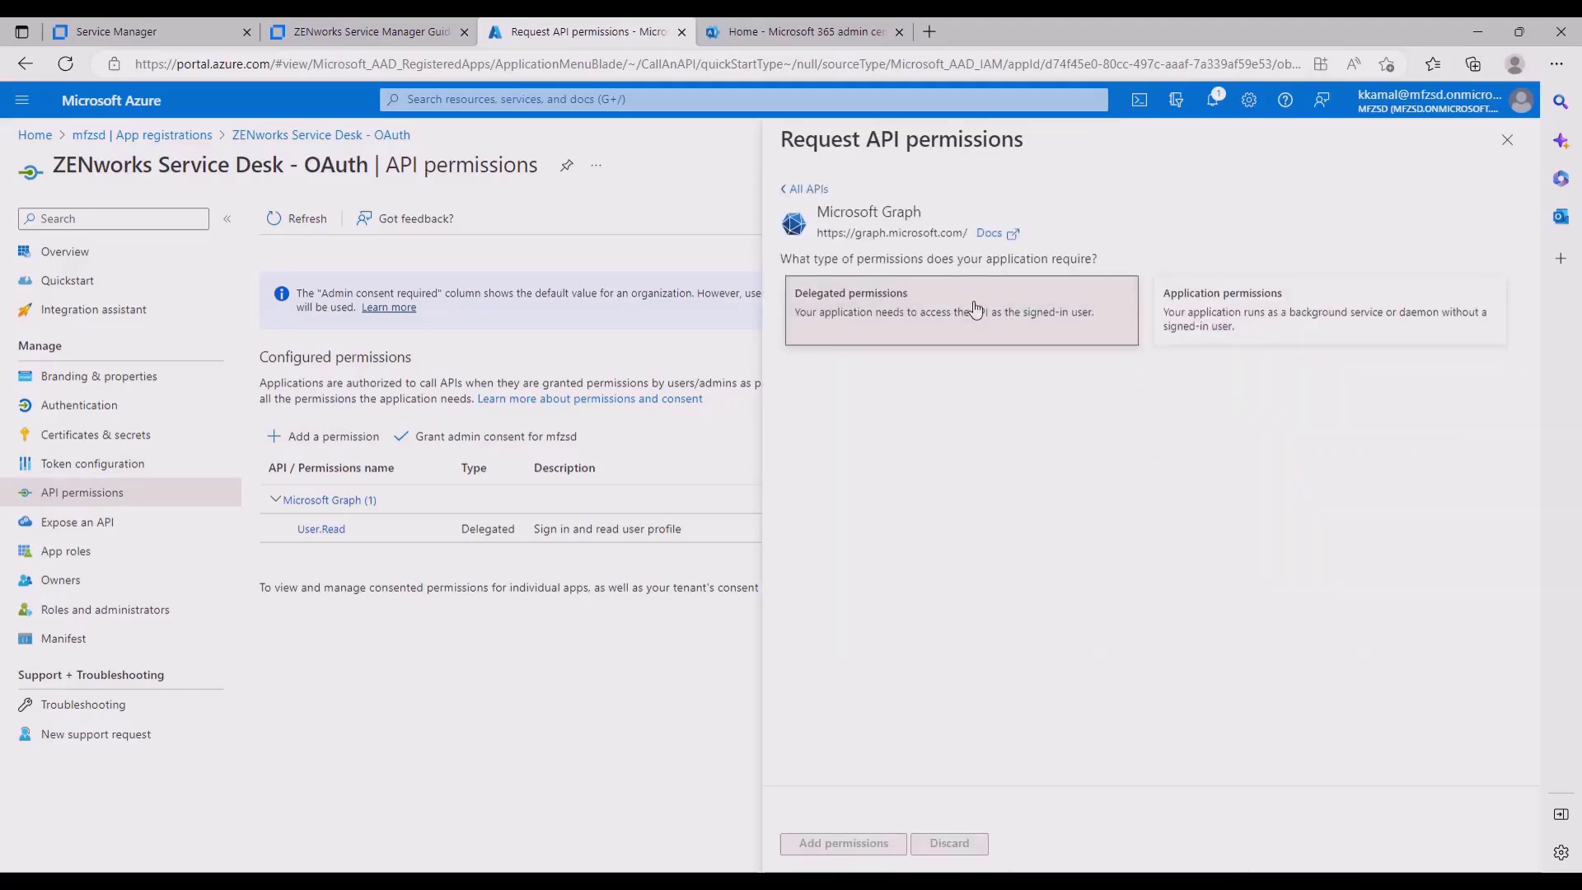
click(961, 416)
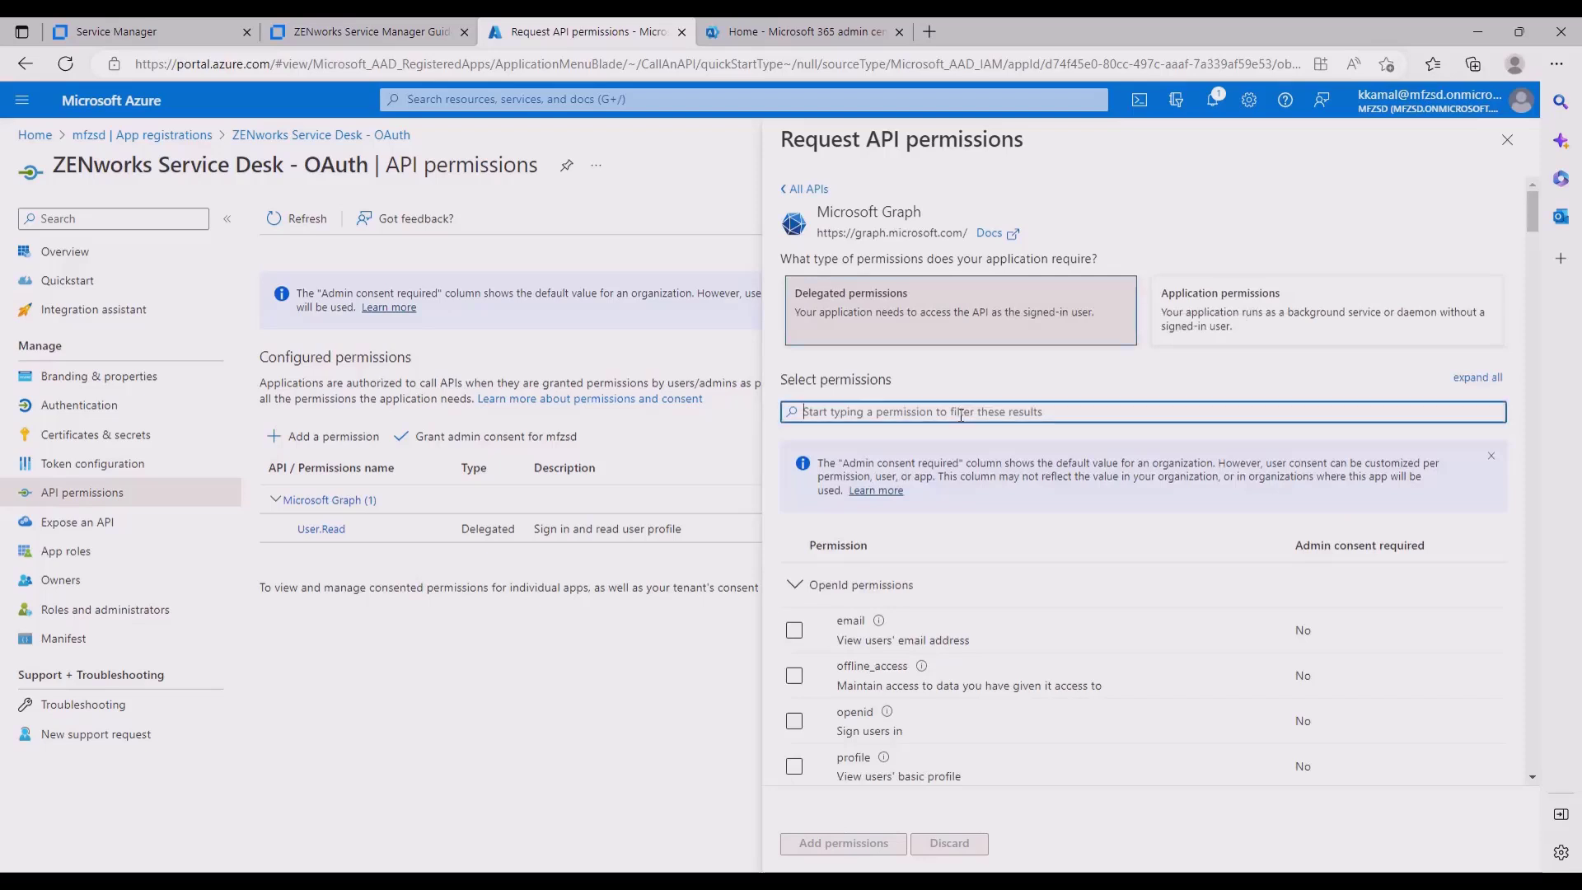
text(IMAP)
click(794, 632)
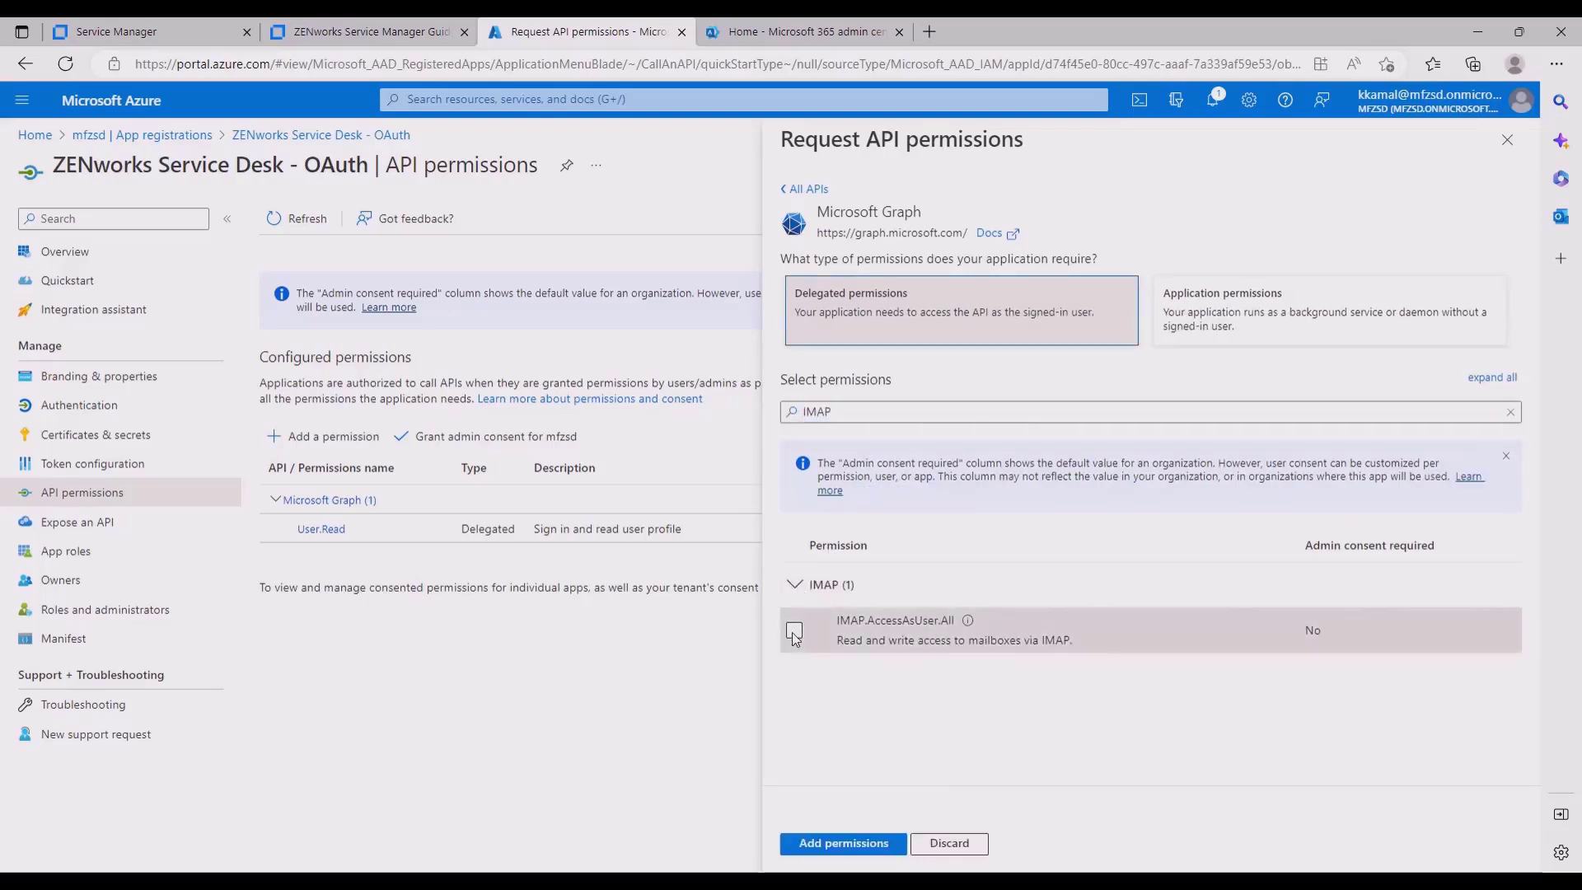
Filter the delegated permissions by SMTP and select SMTP.Send
double_click(864, 411)
text(SMT)
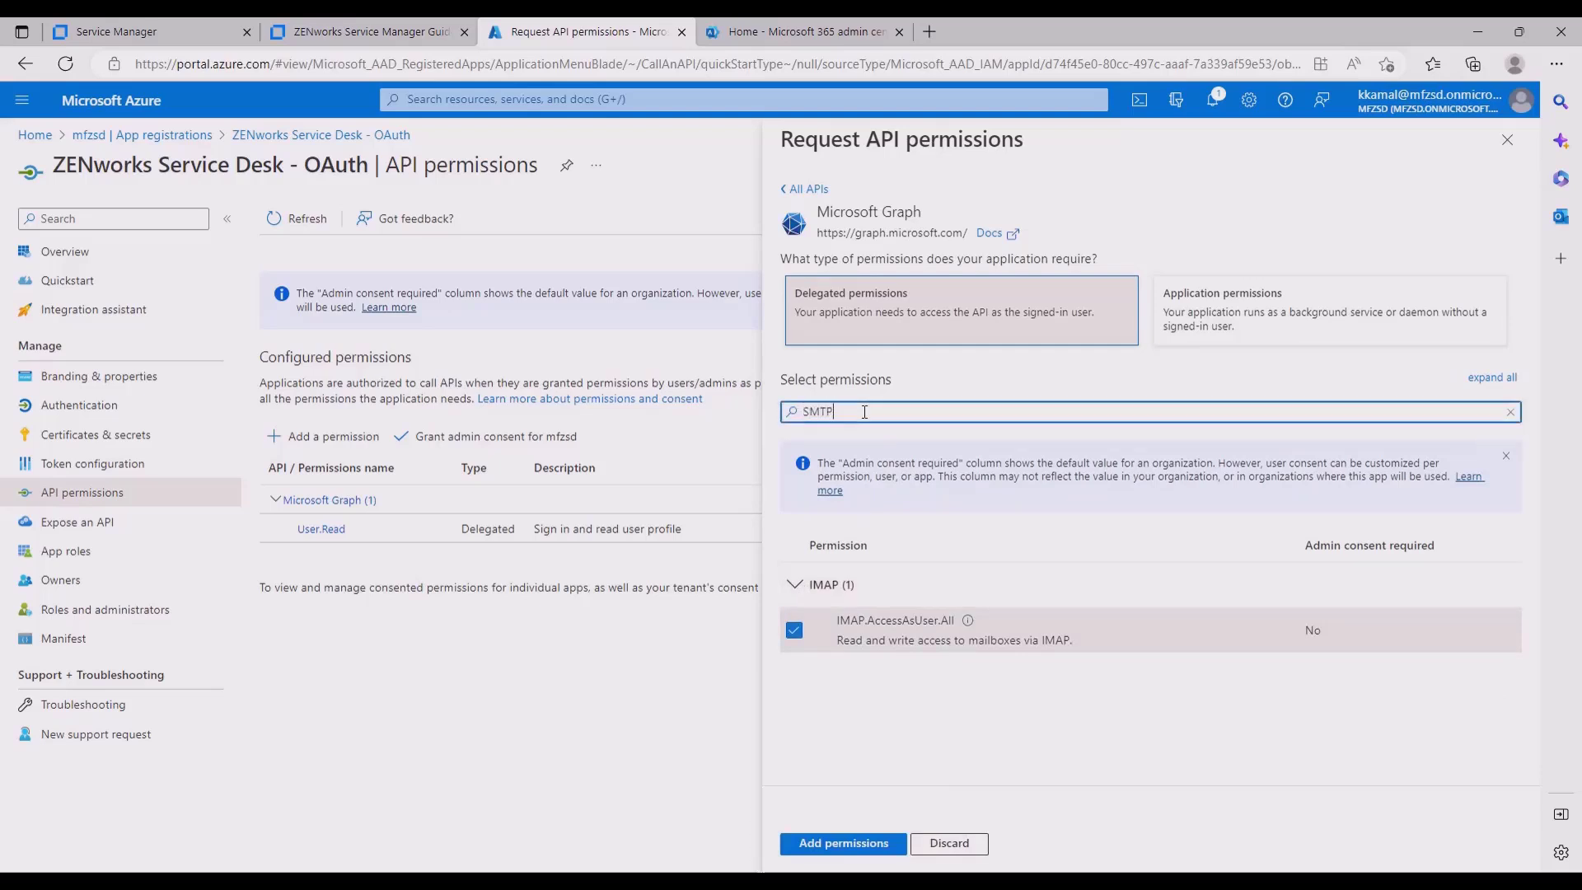
click(795, 589)
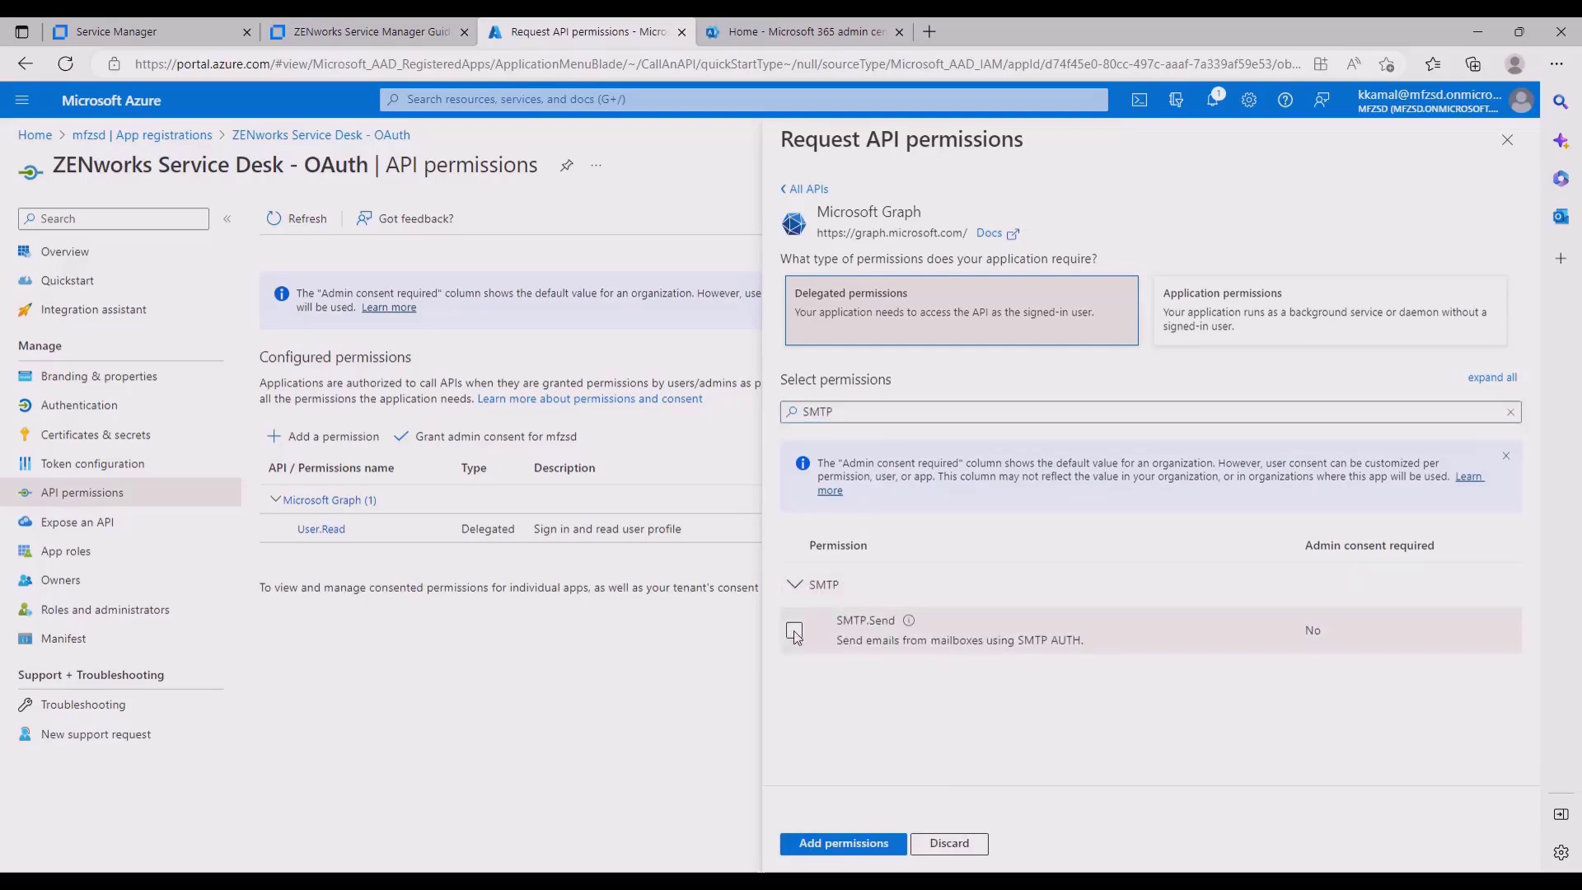
click(794, 632)
Add the chosen Microsoft Graph permissions together with the delegated permission offline_access, and grant admin consent for mfzsd
double_click(850, 412)
key(BackSpace)
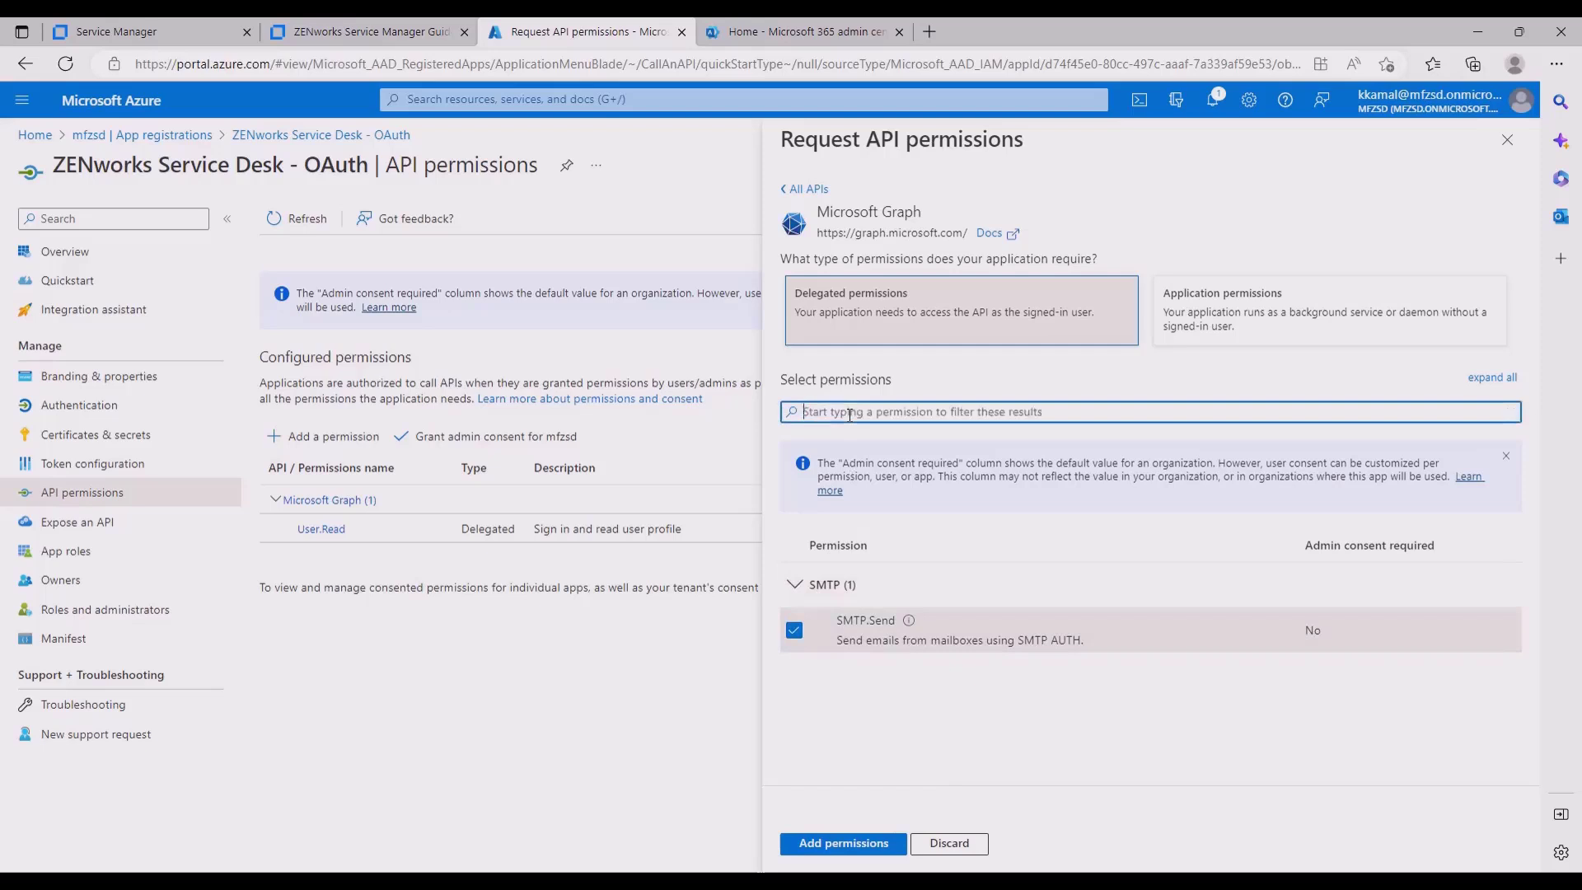
text(Offli)
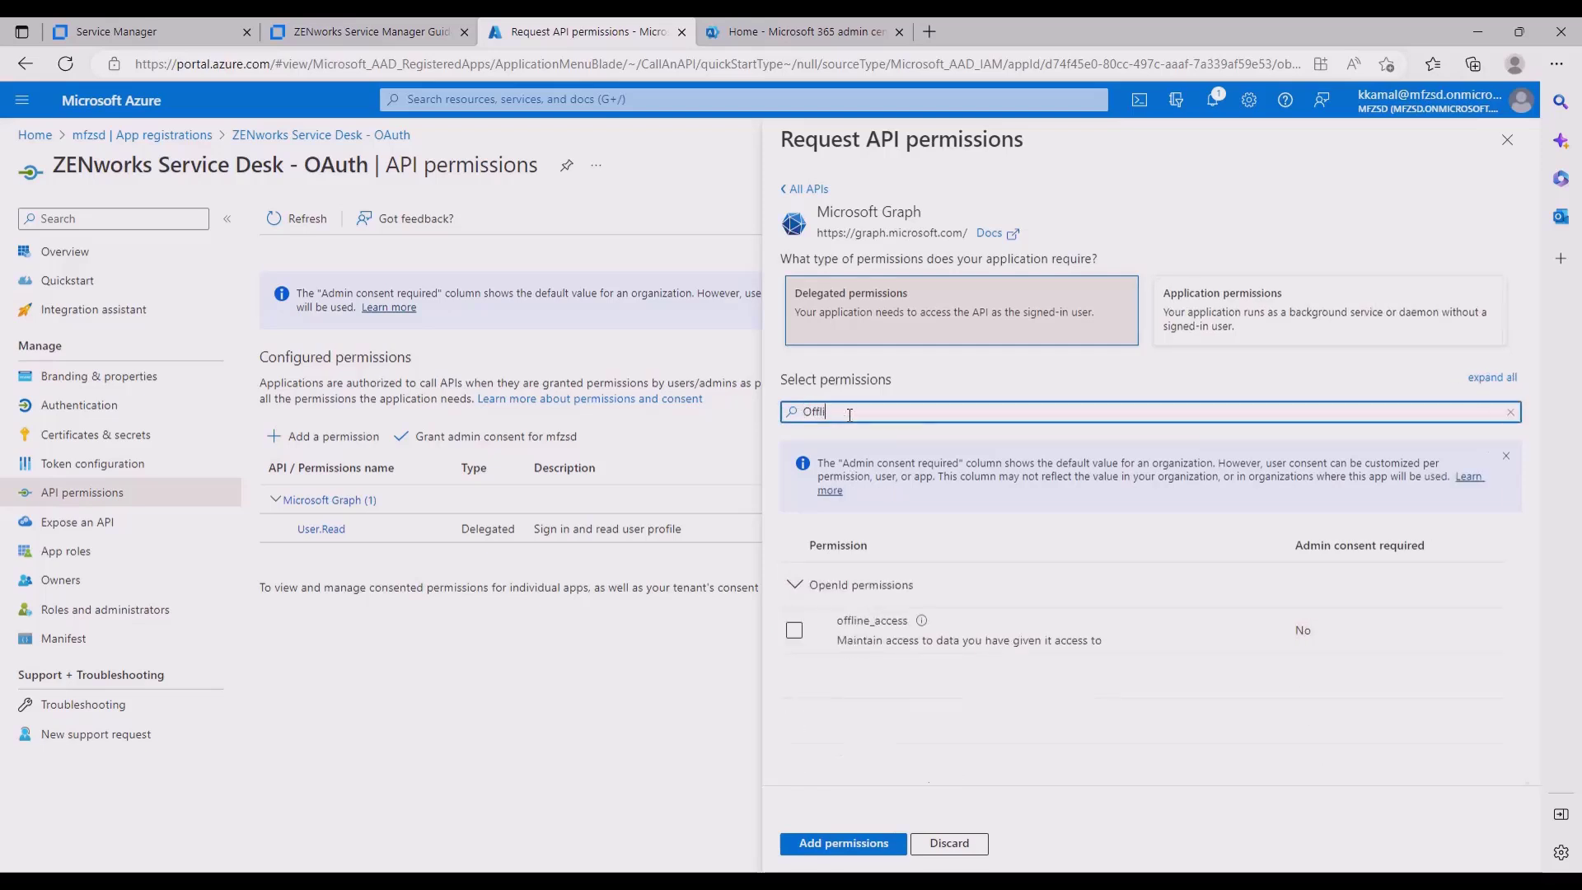
click(794, 630)
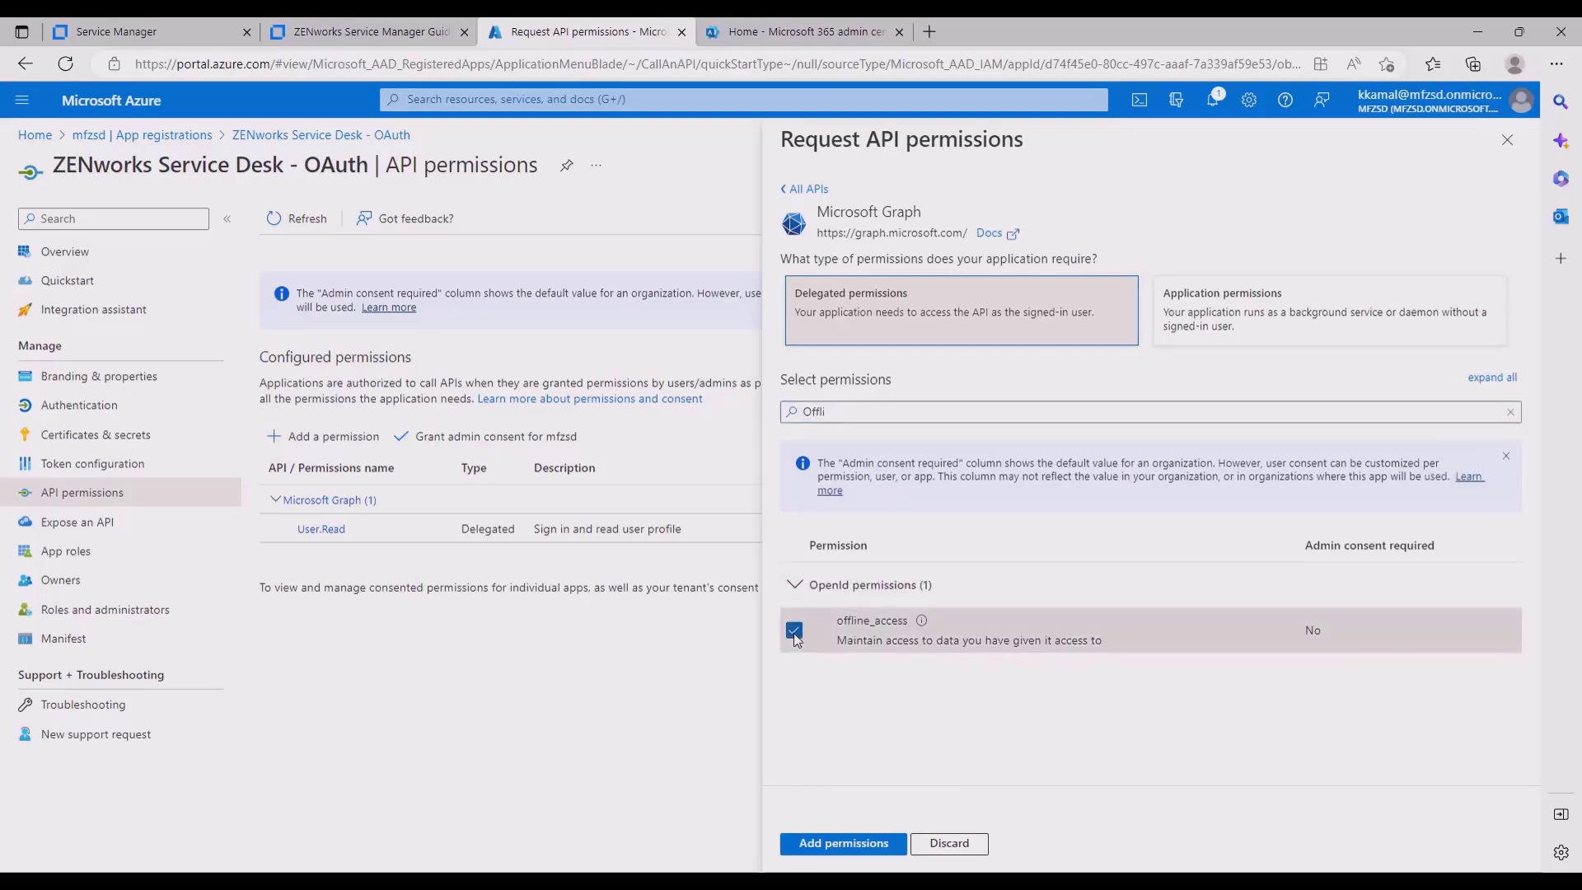
click(841, 844)
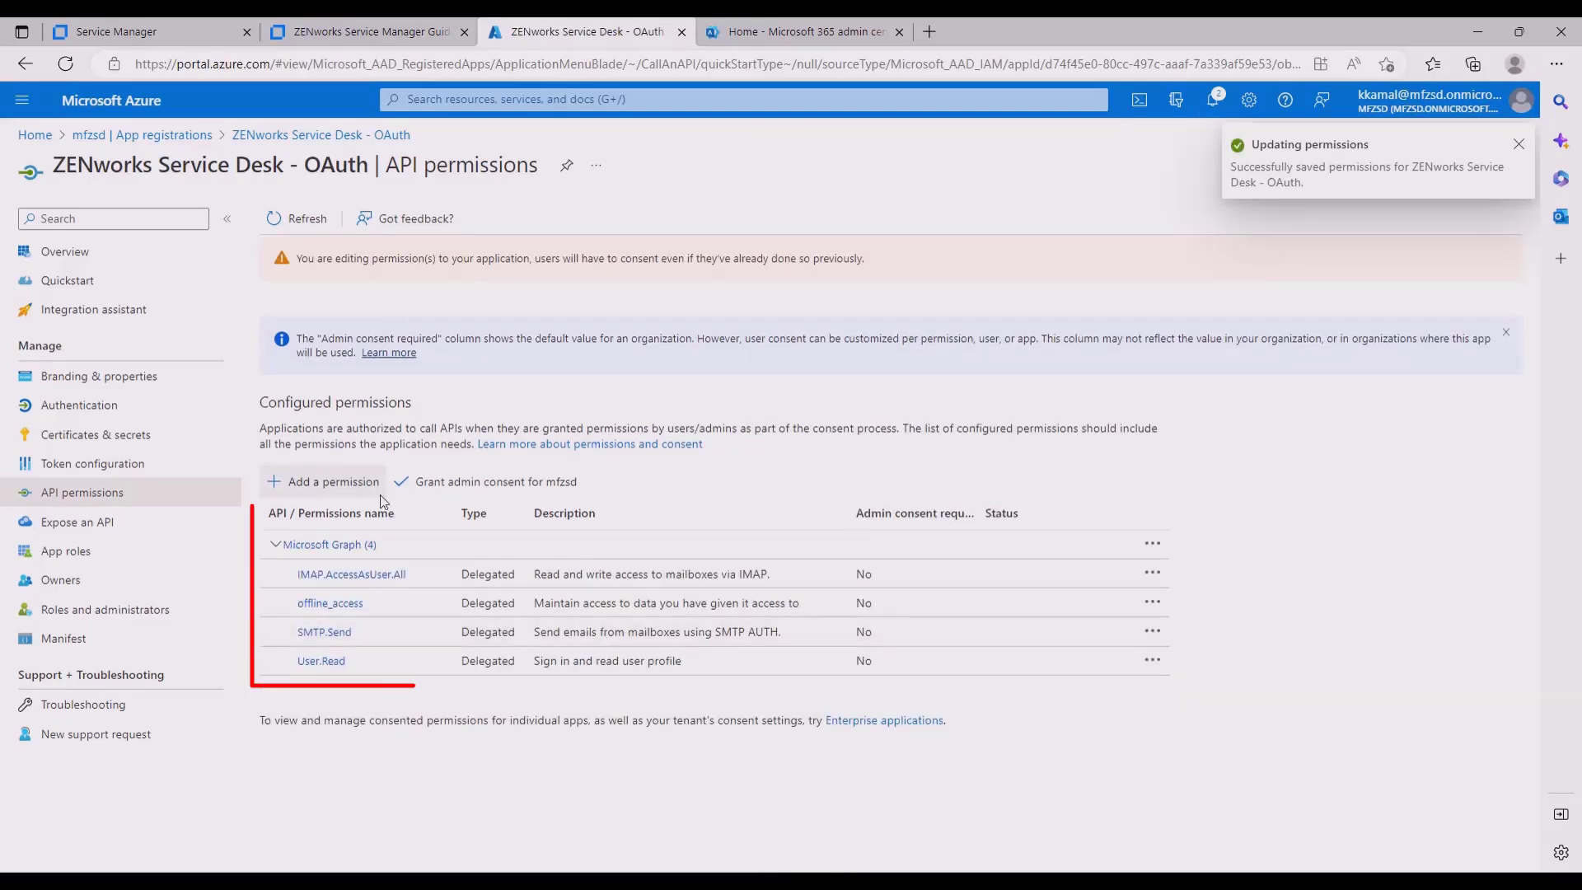
click(487, 482)
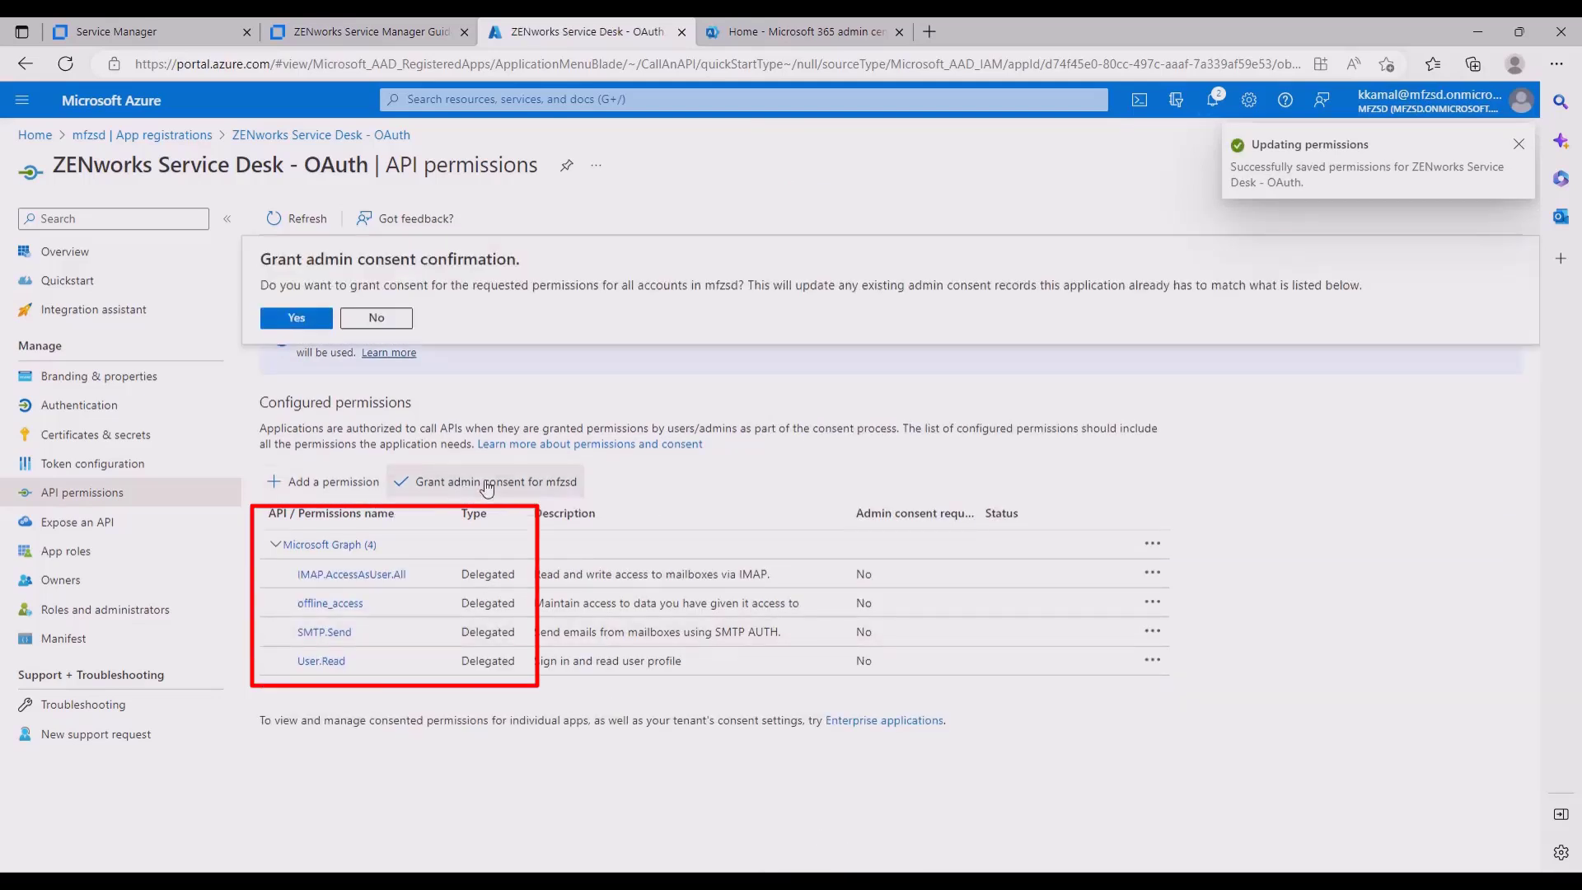
click(295, 318)
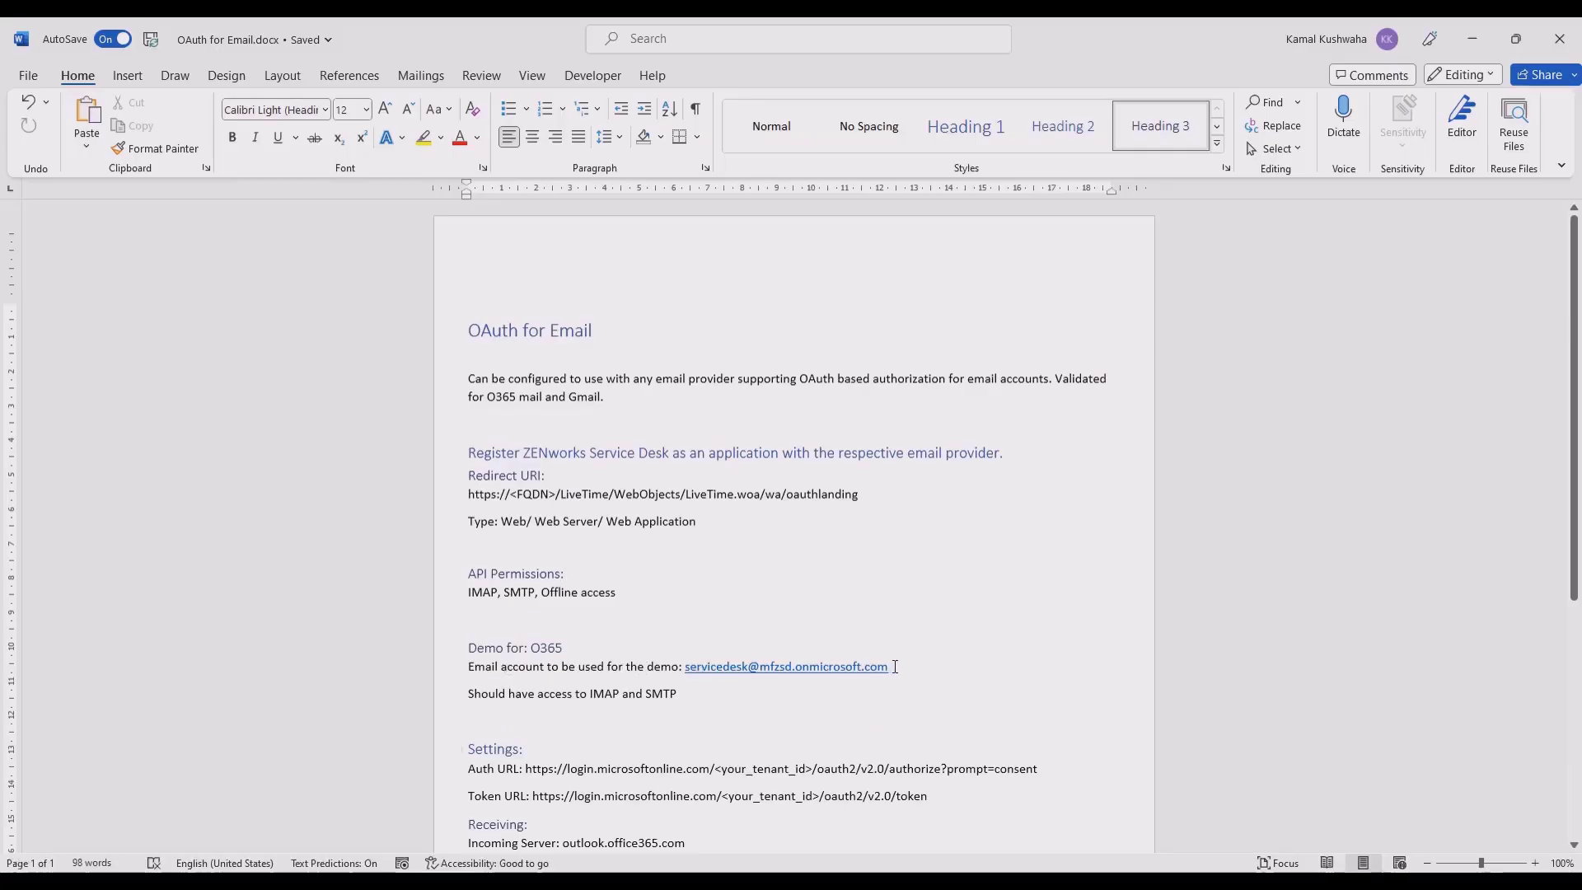
Check in the Word document which email account the demo uses and which mail protocols it must have access to
double_click(743, 664)
click(739, 719)
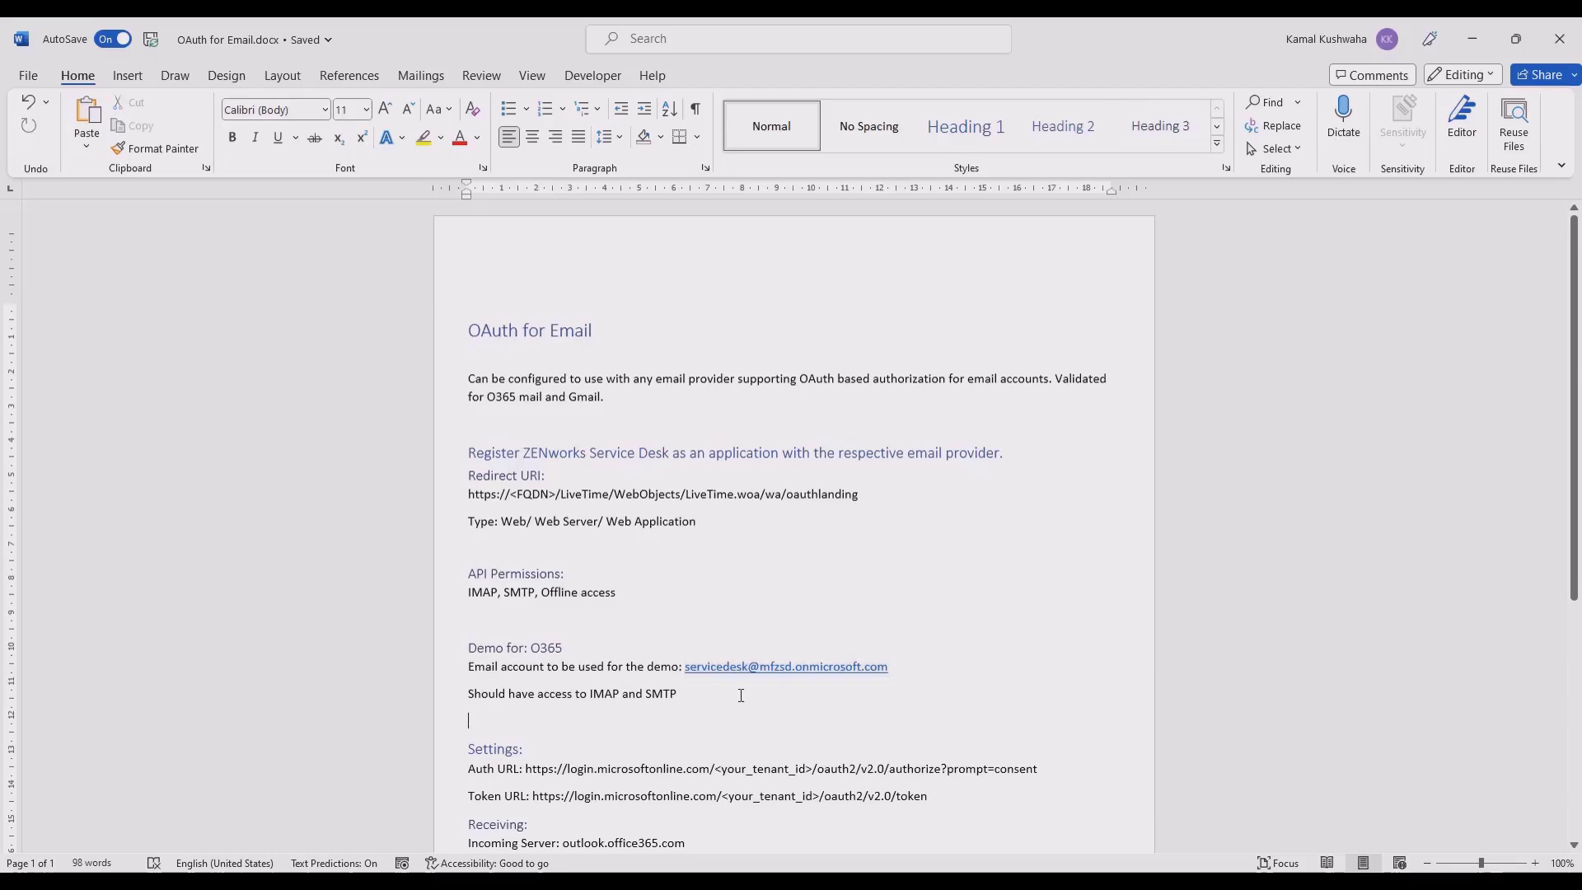
drag(695, 689, 467, 694)
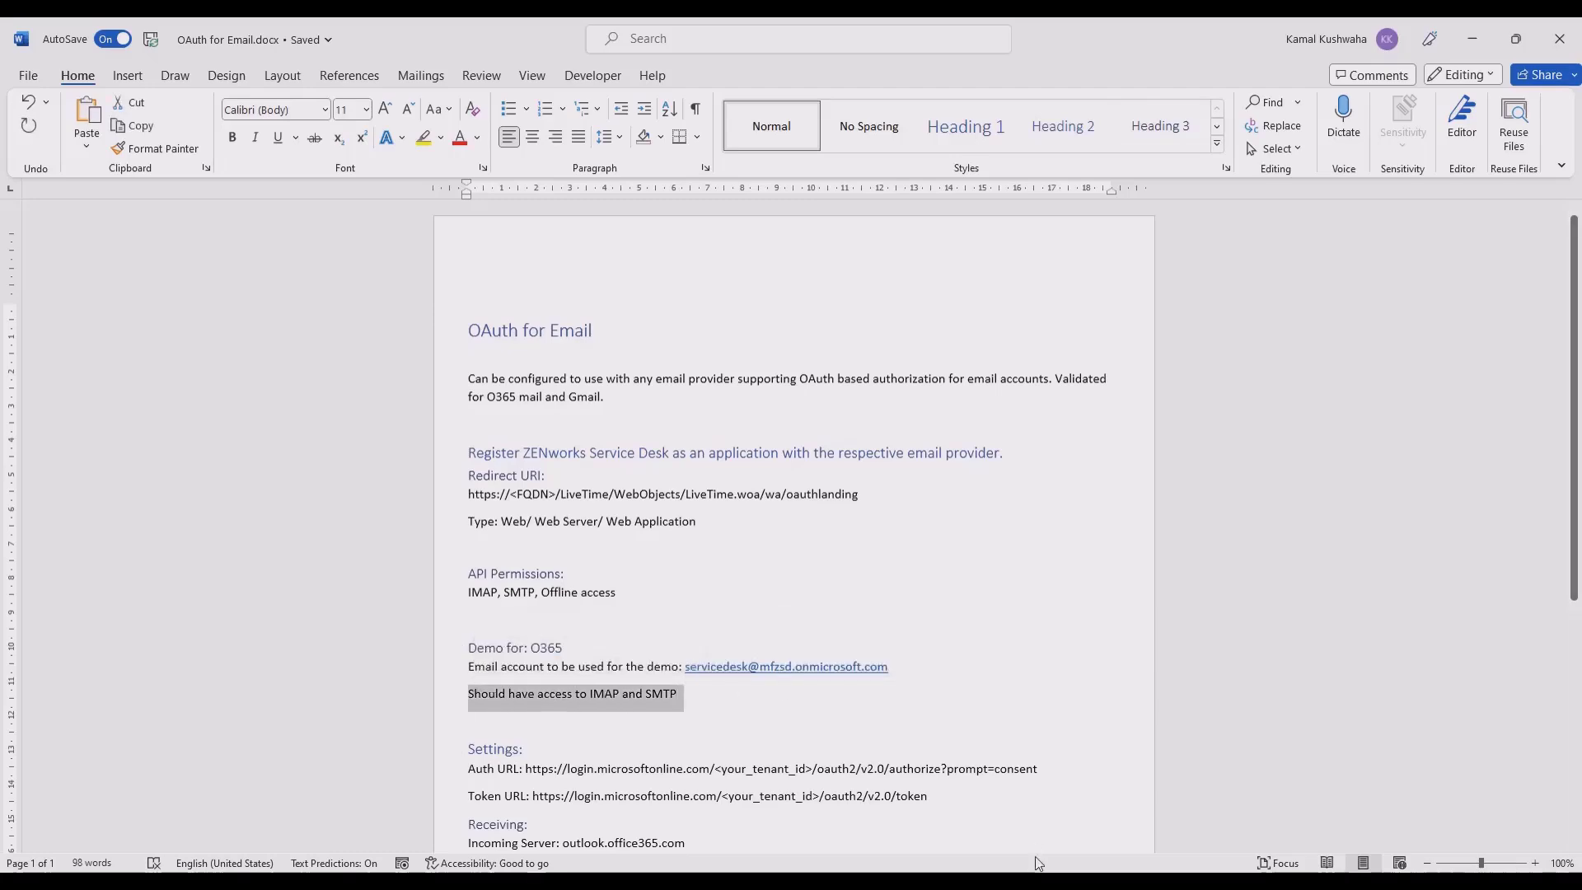
In the Microsoft 365 admin center, check the service desk user's allowed email apps for IMAP and Authenticated SMTP access
key(alt+Tab)
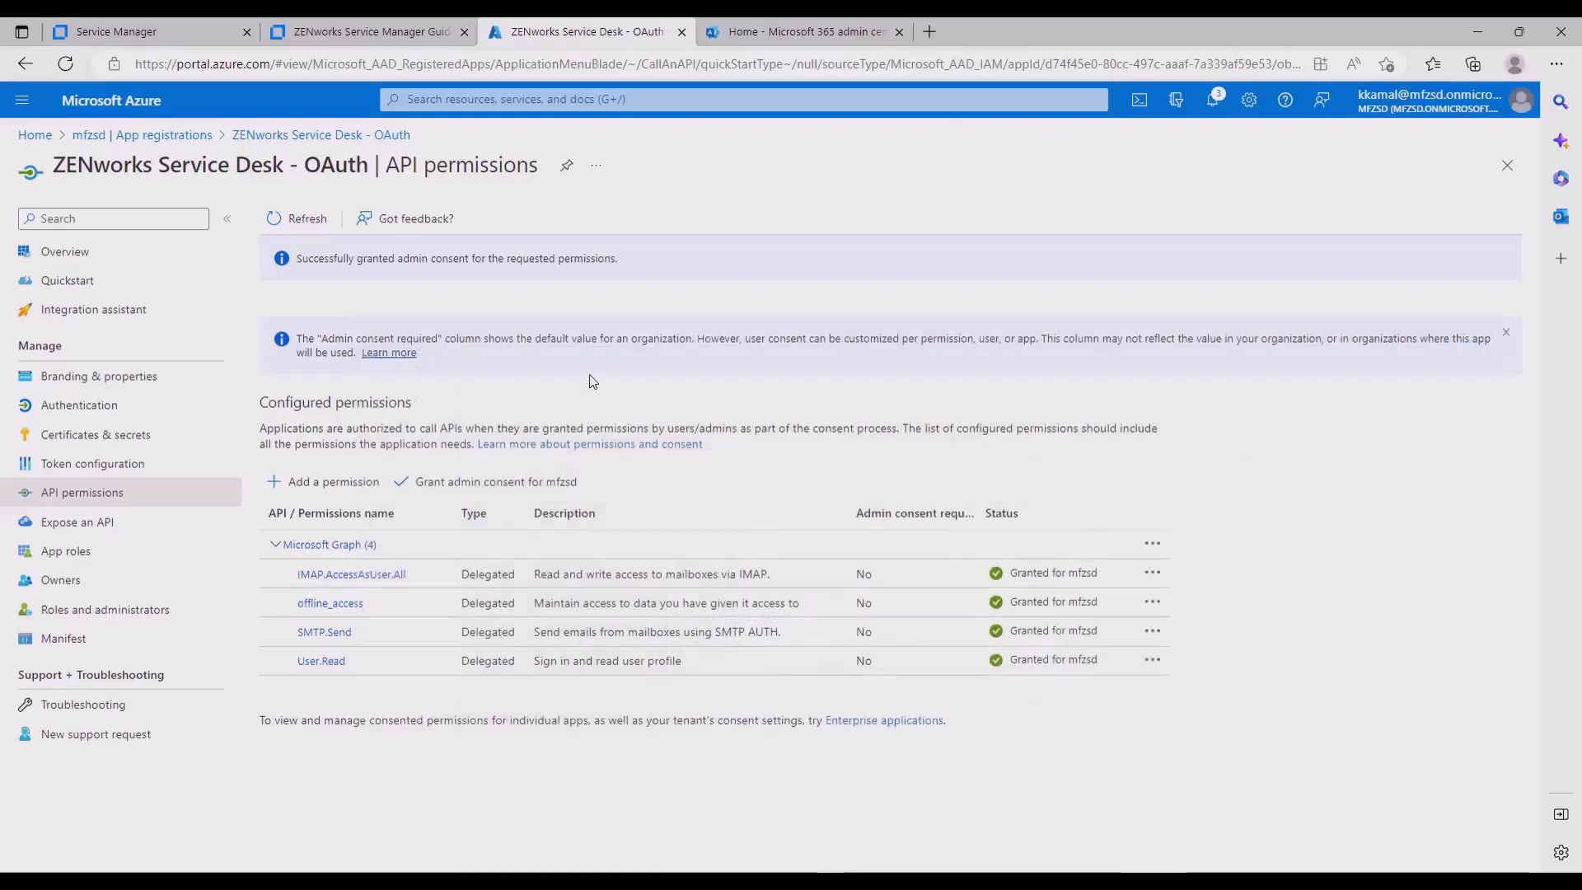
click(774, 35)
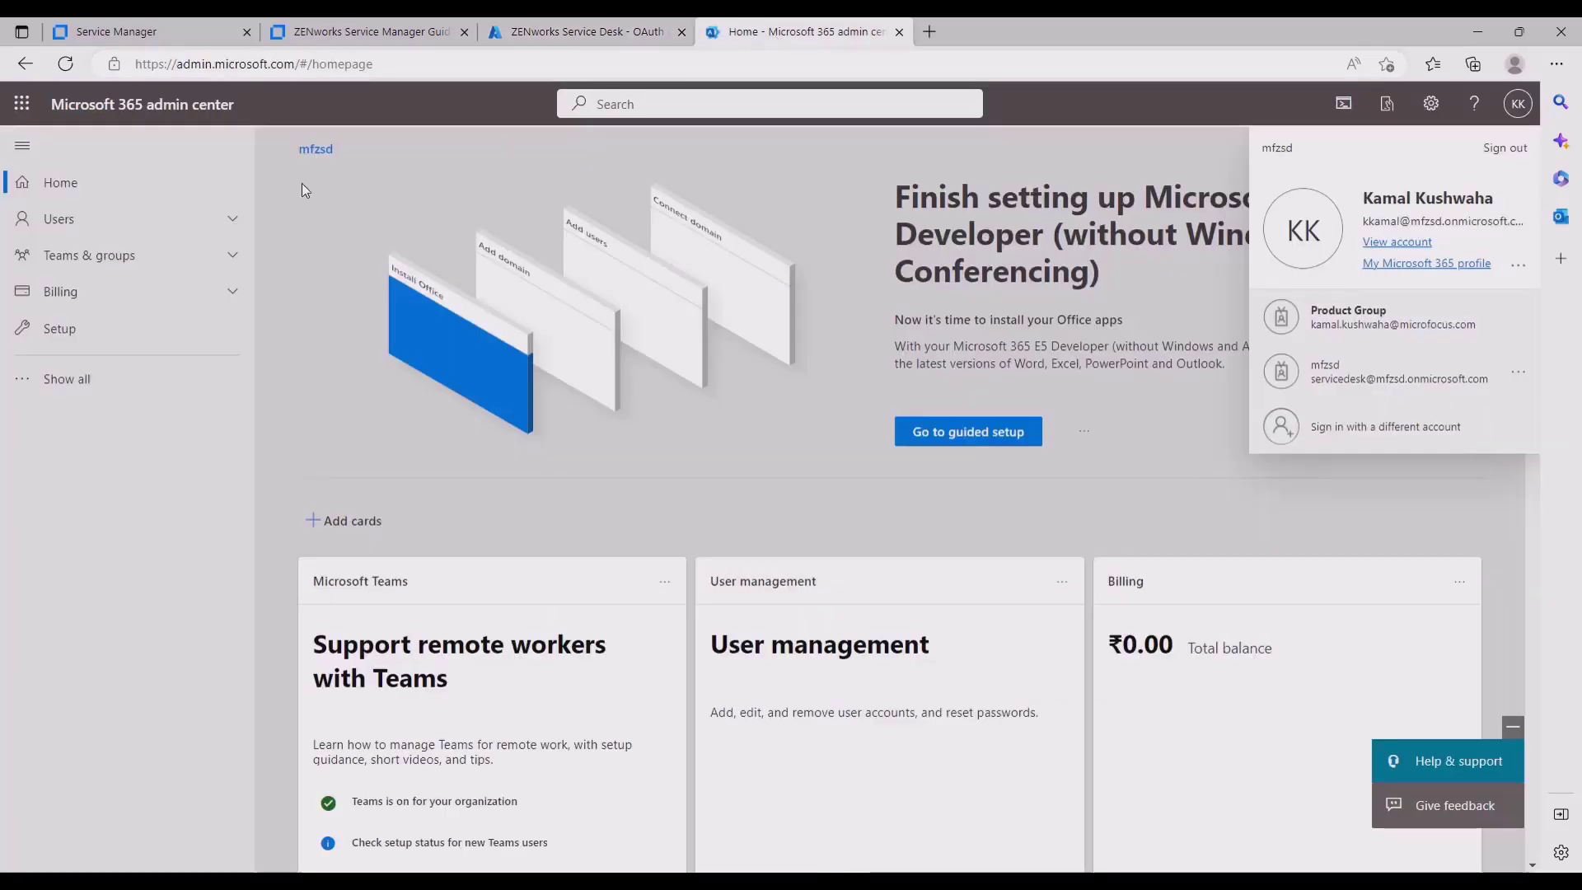
click(233, 219)
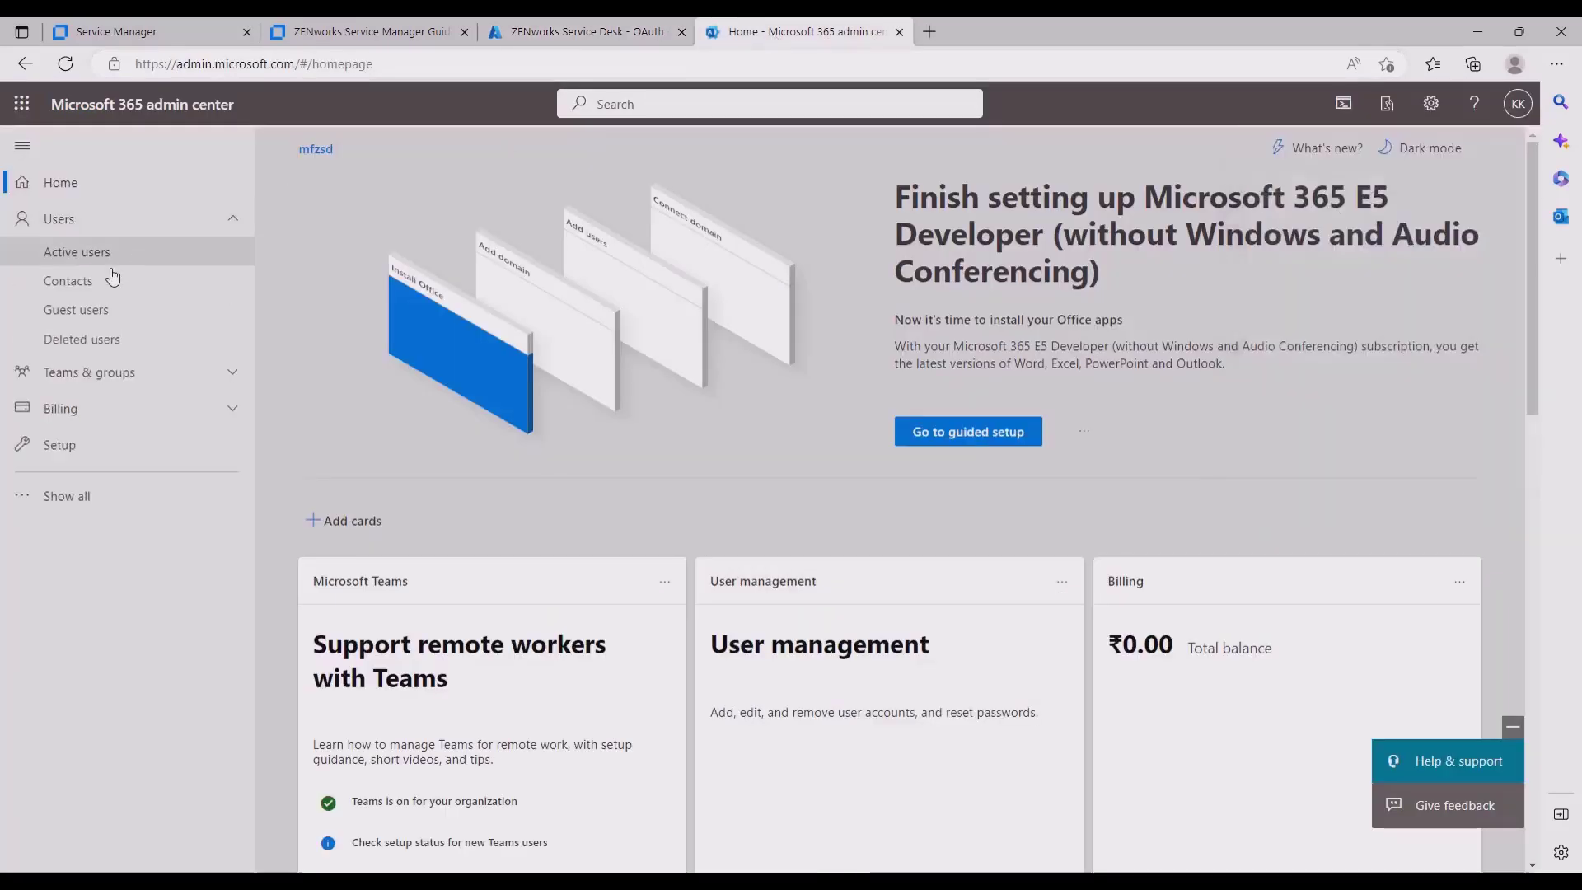
click(76, 254)
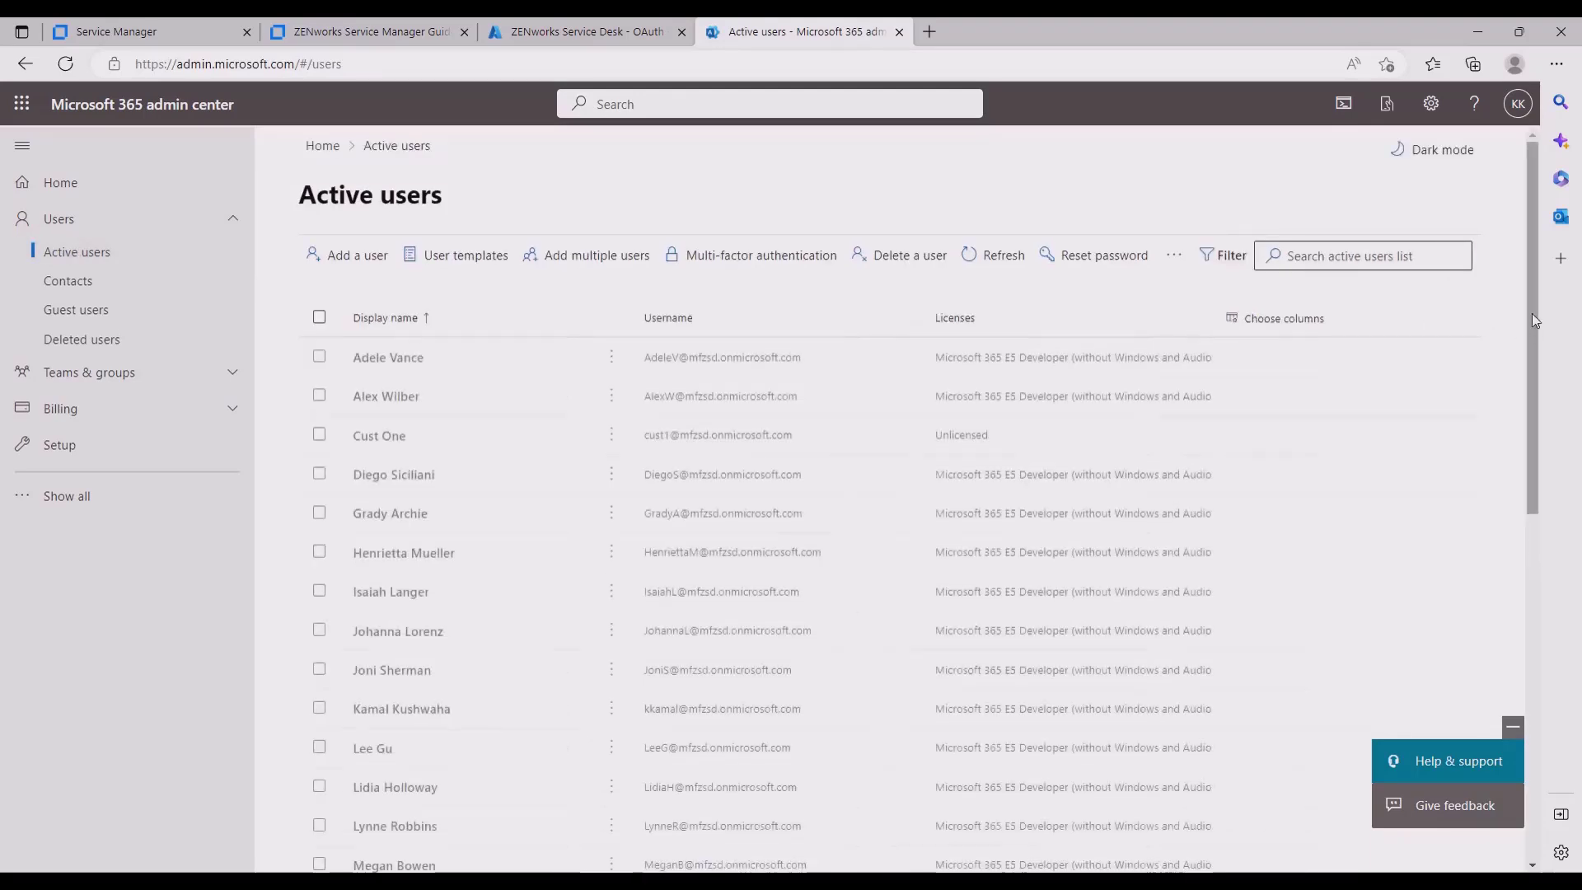
drag(1530, 314, 1521, 589)
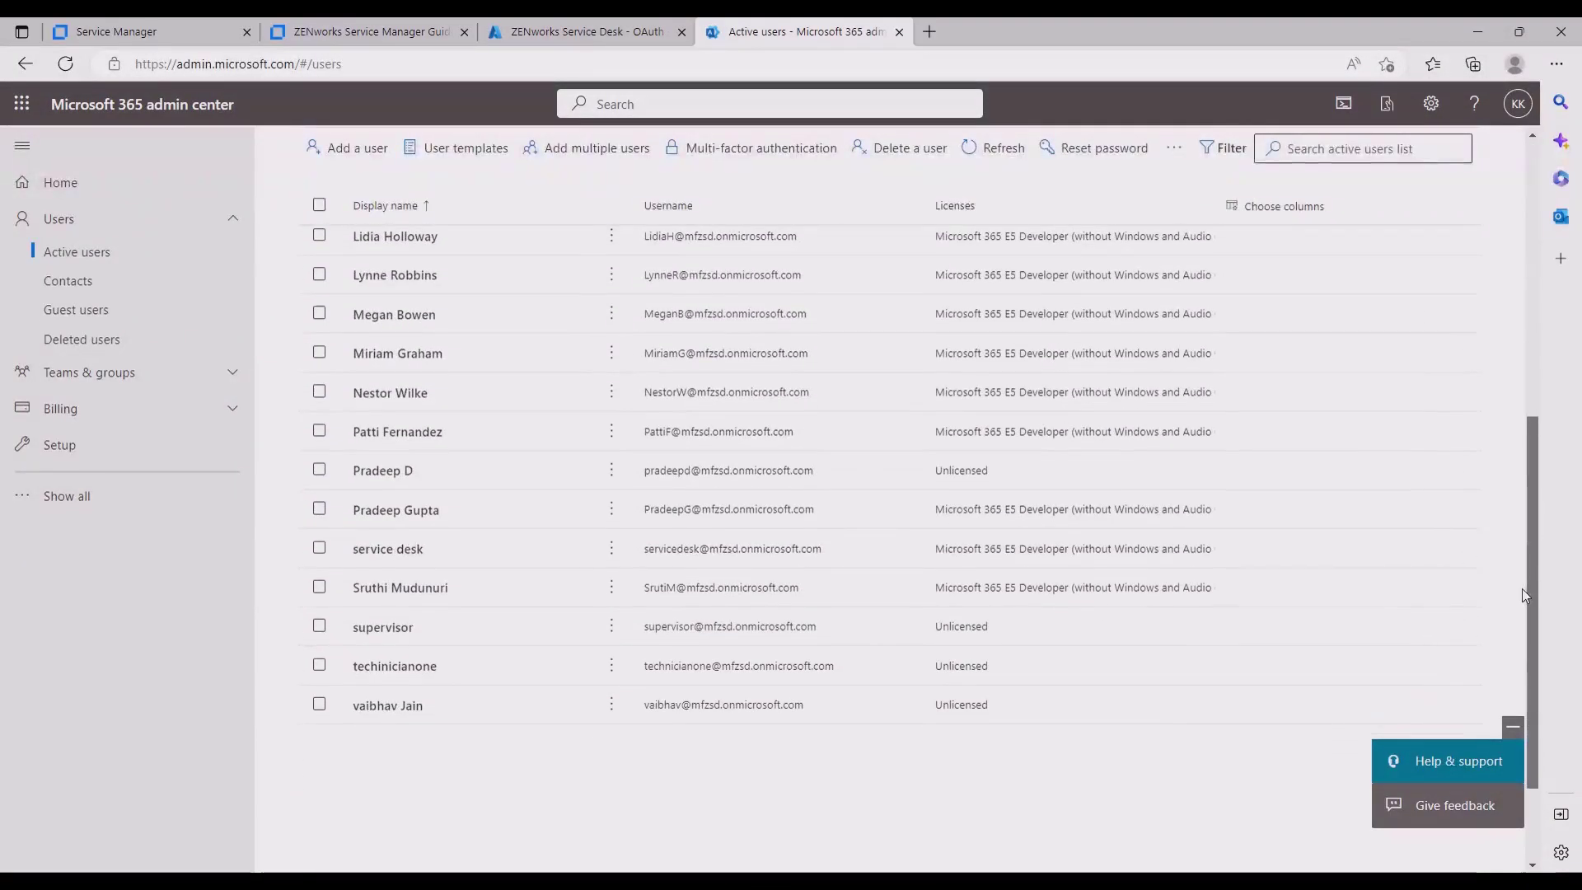
click(392, 550)
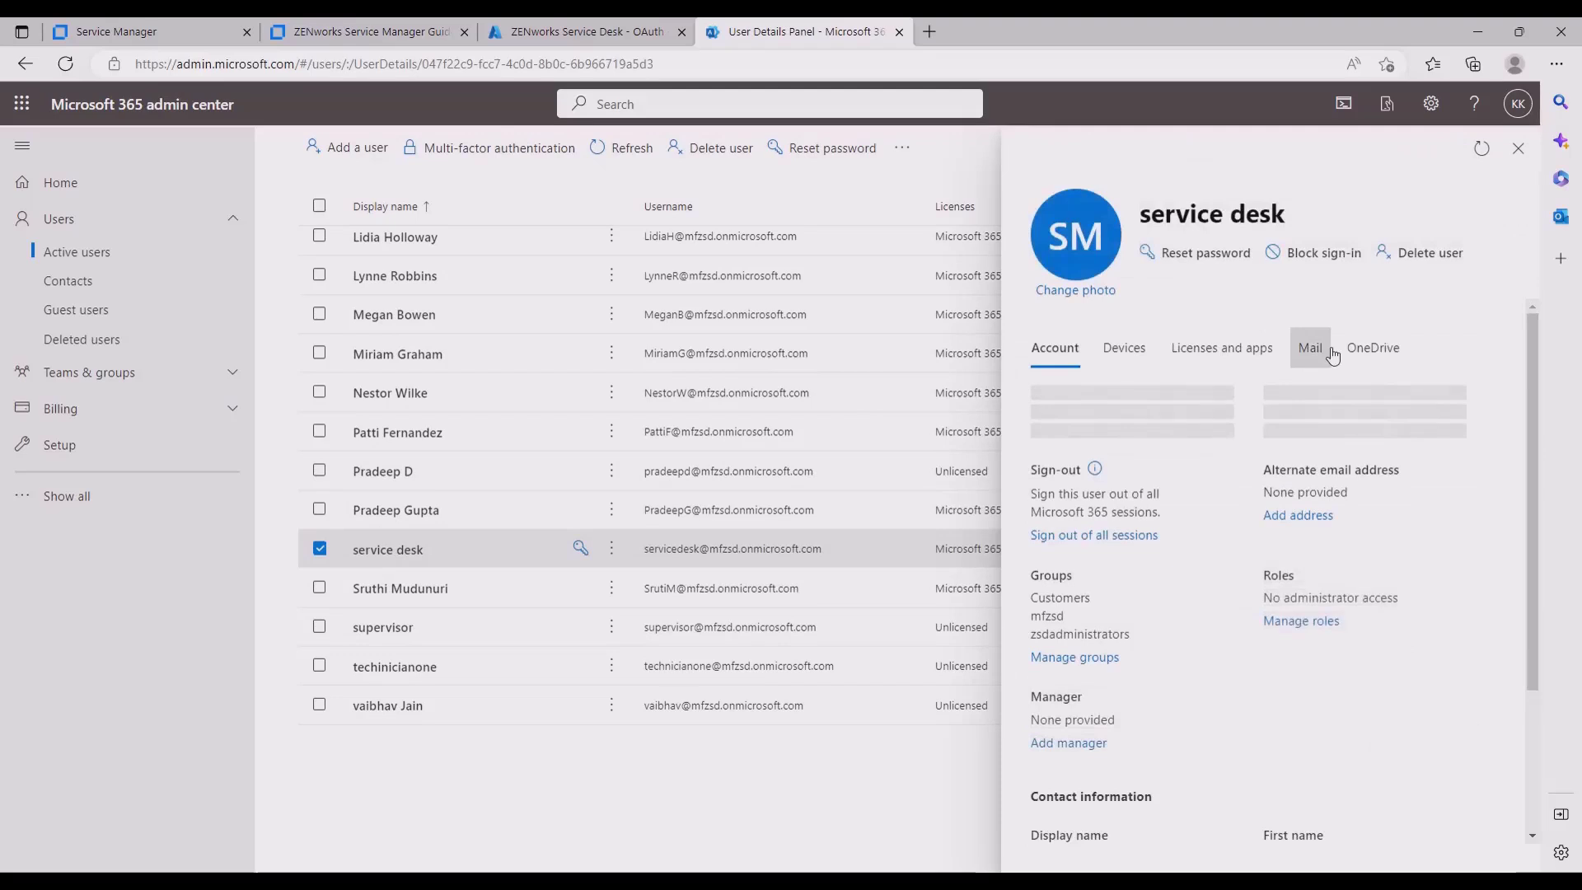
click(1317, 351)
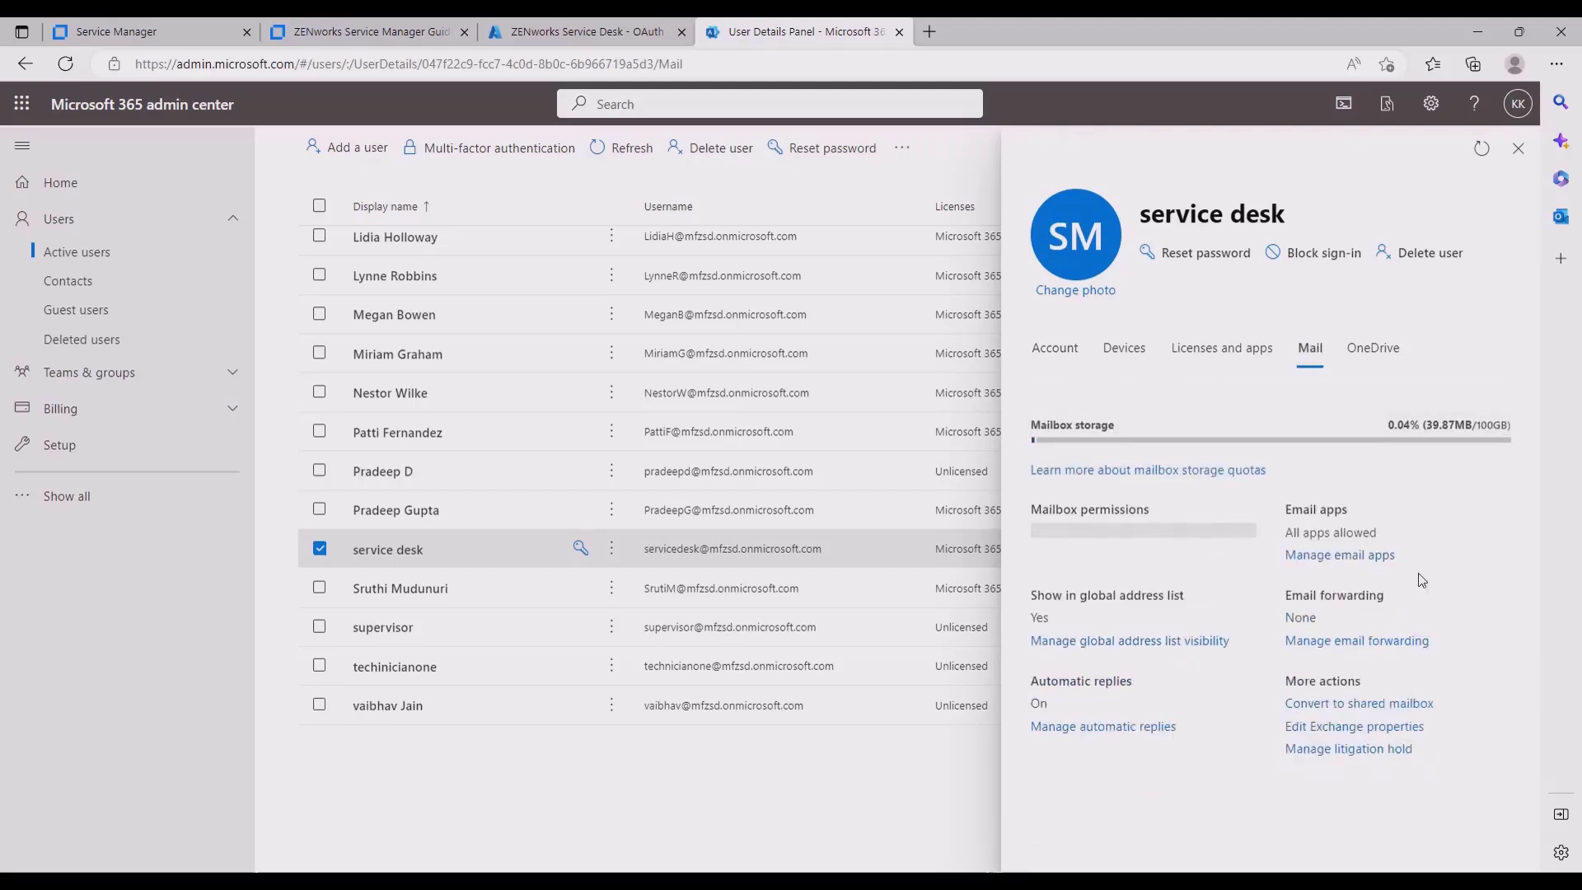
click(1340, 555)
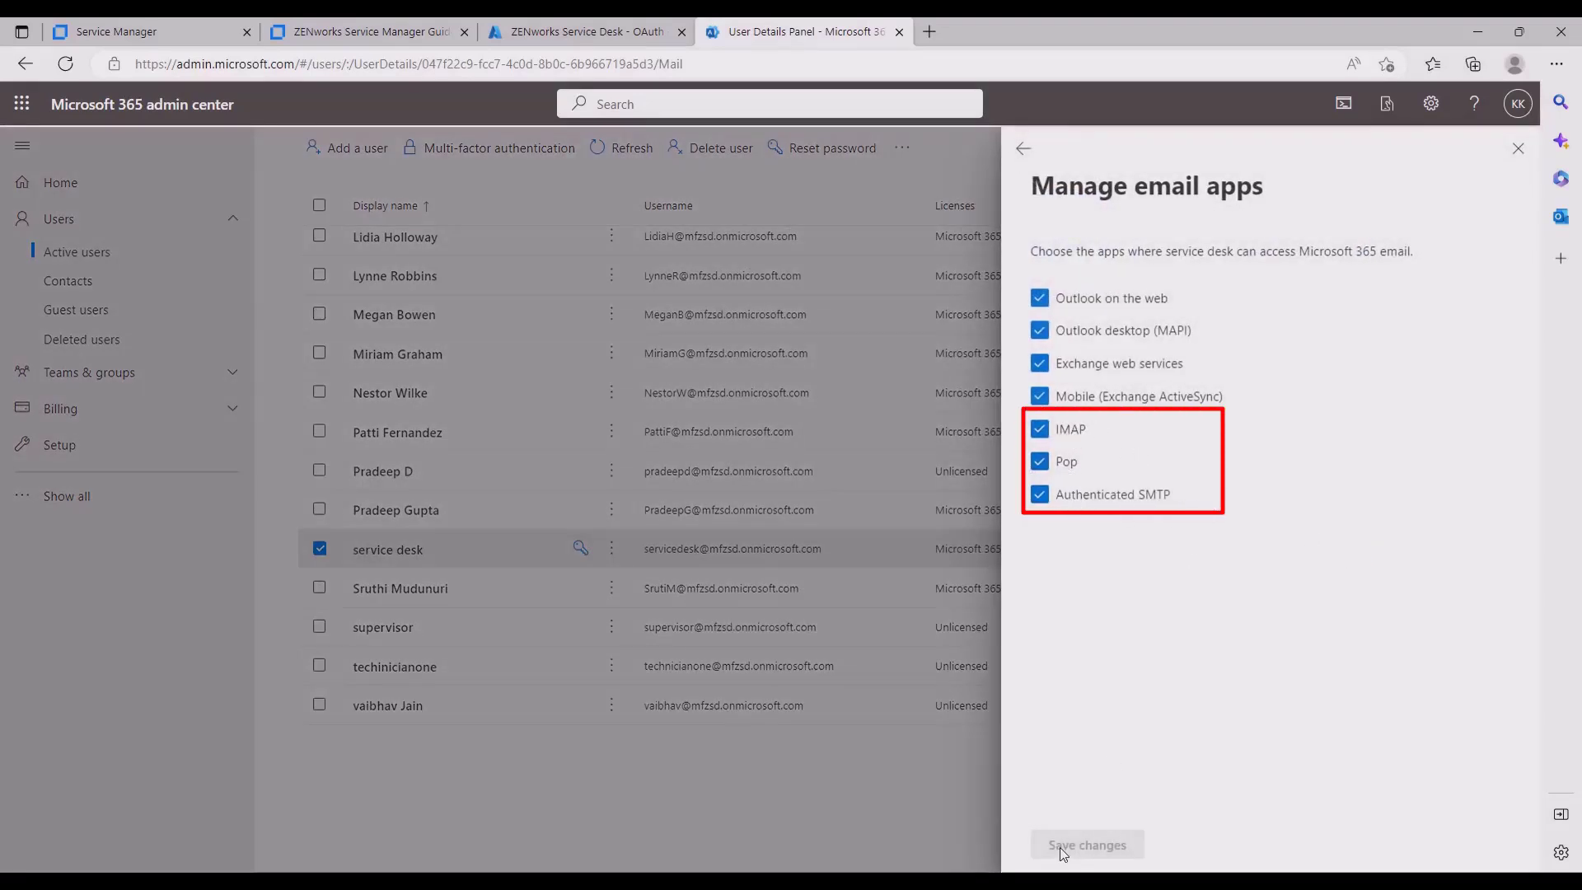
click(1518, 149)
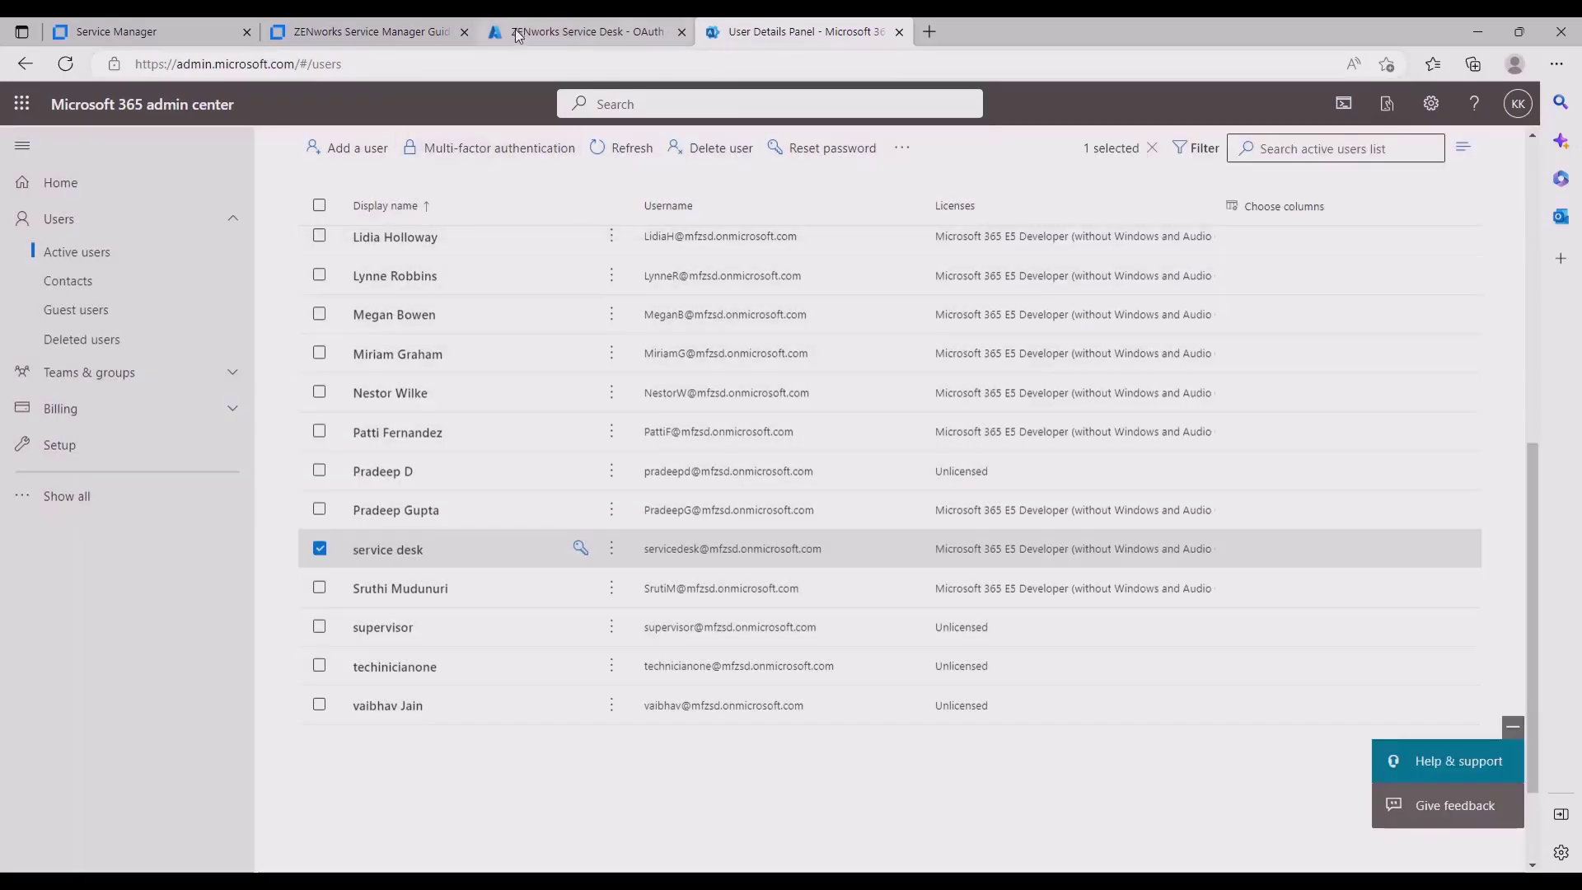
Copy outlook.office365.com from the Word document and enter it as the receiving Incoming Server in Service Manager
key(alt+Tab)
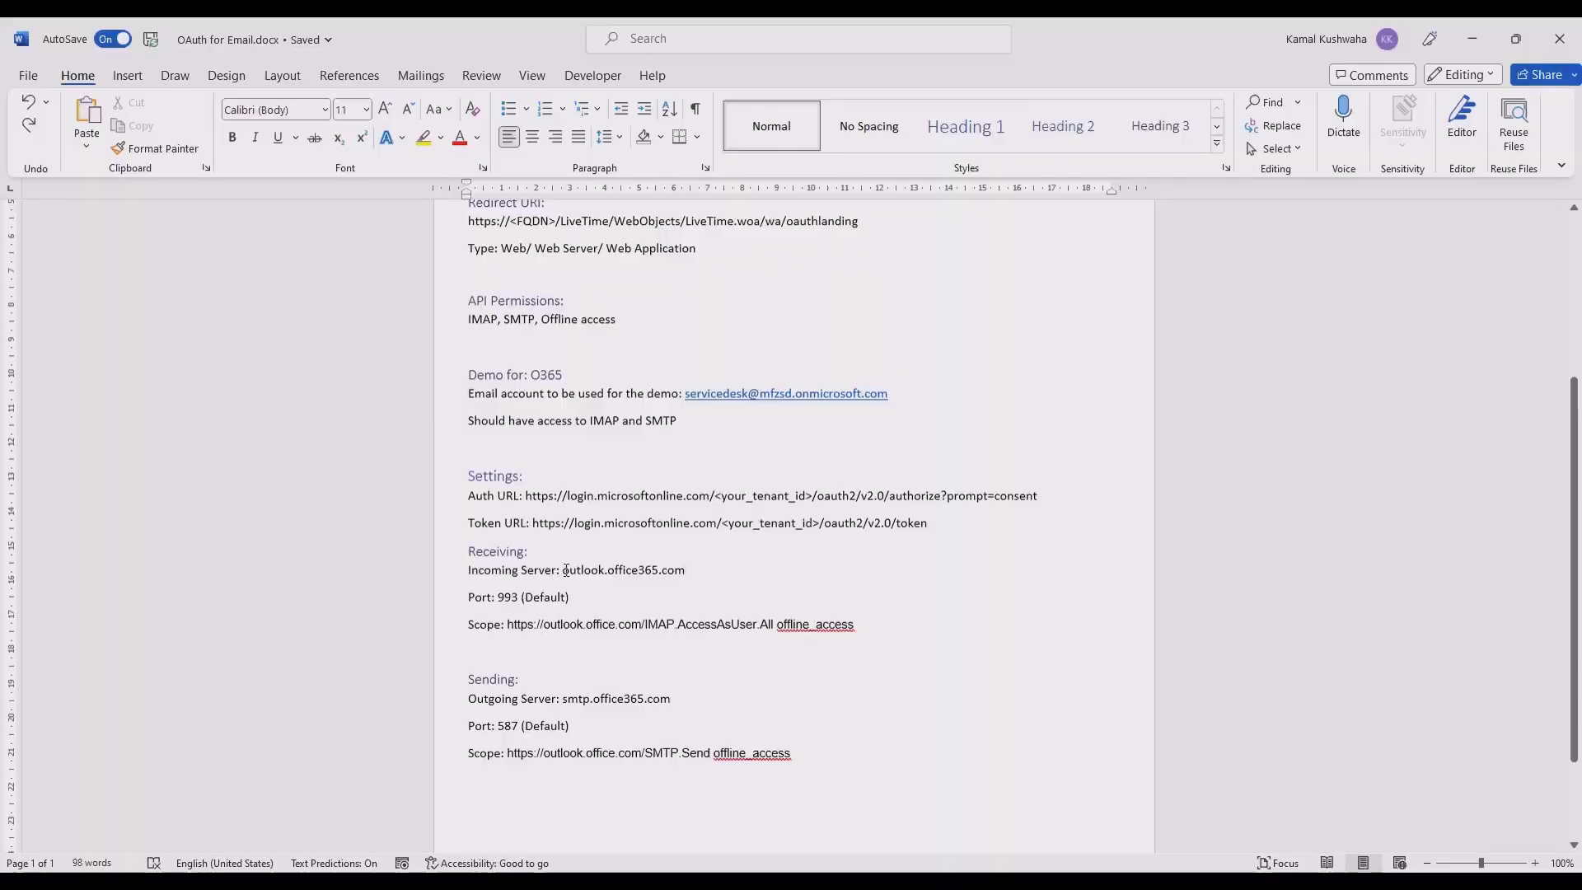
drag(584, 570, 686, 570)
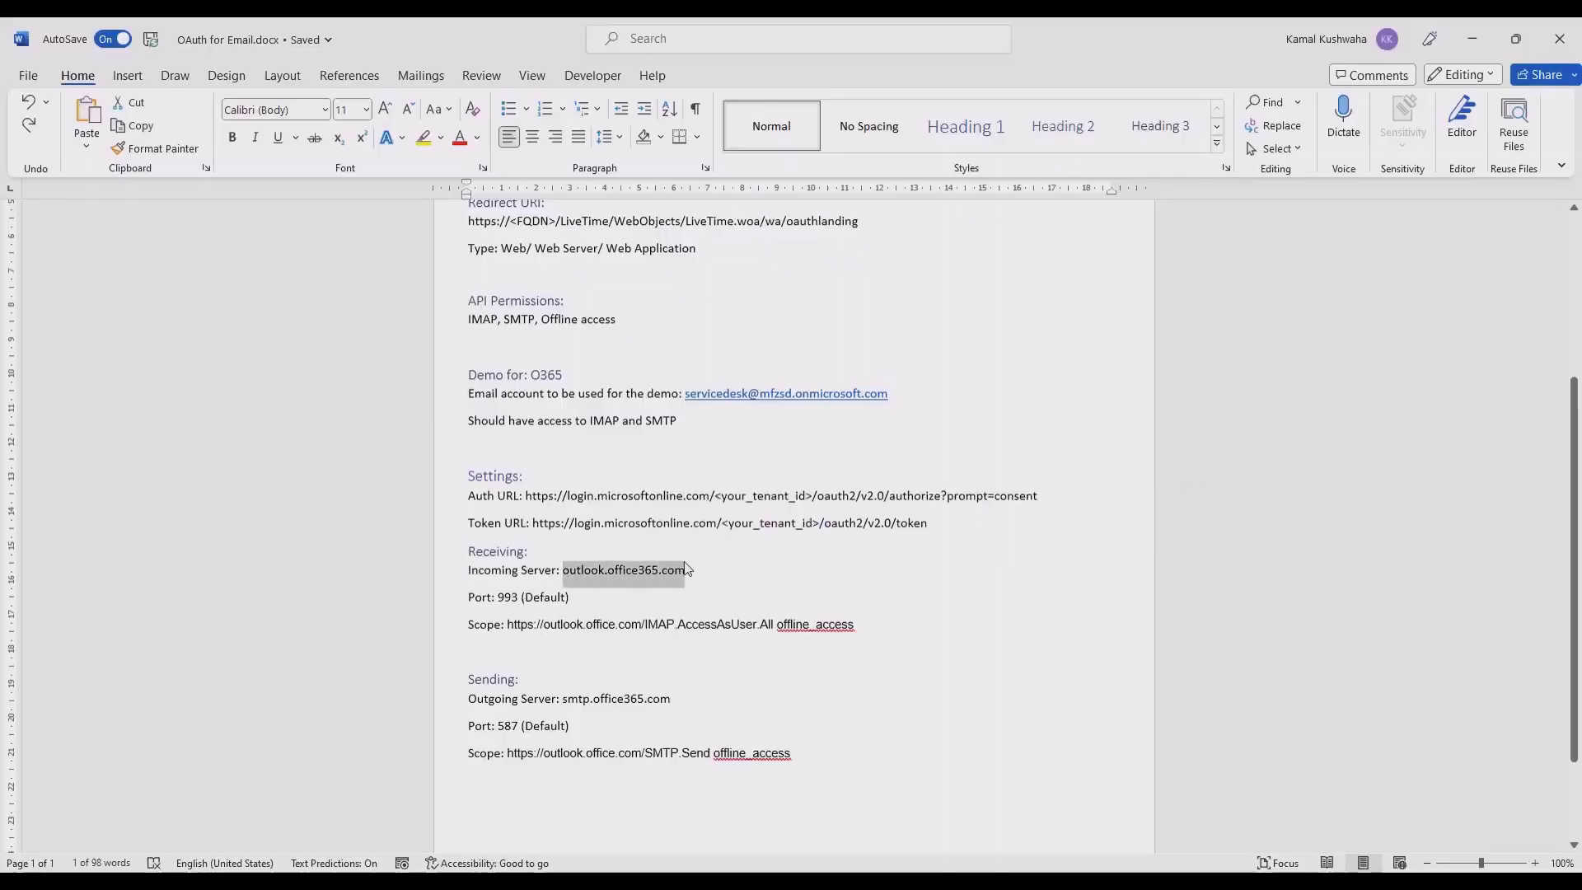
key(alt+Tab)
click(235, 243)
text(outlook.office365.com)
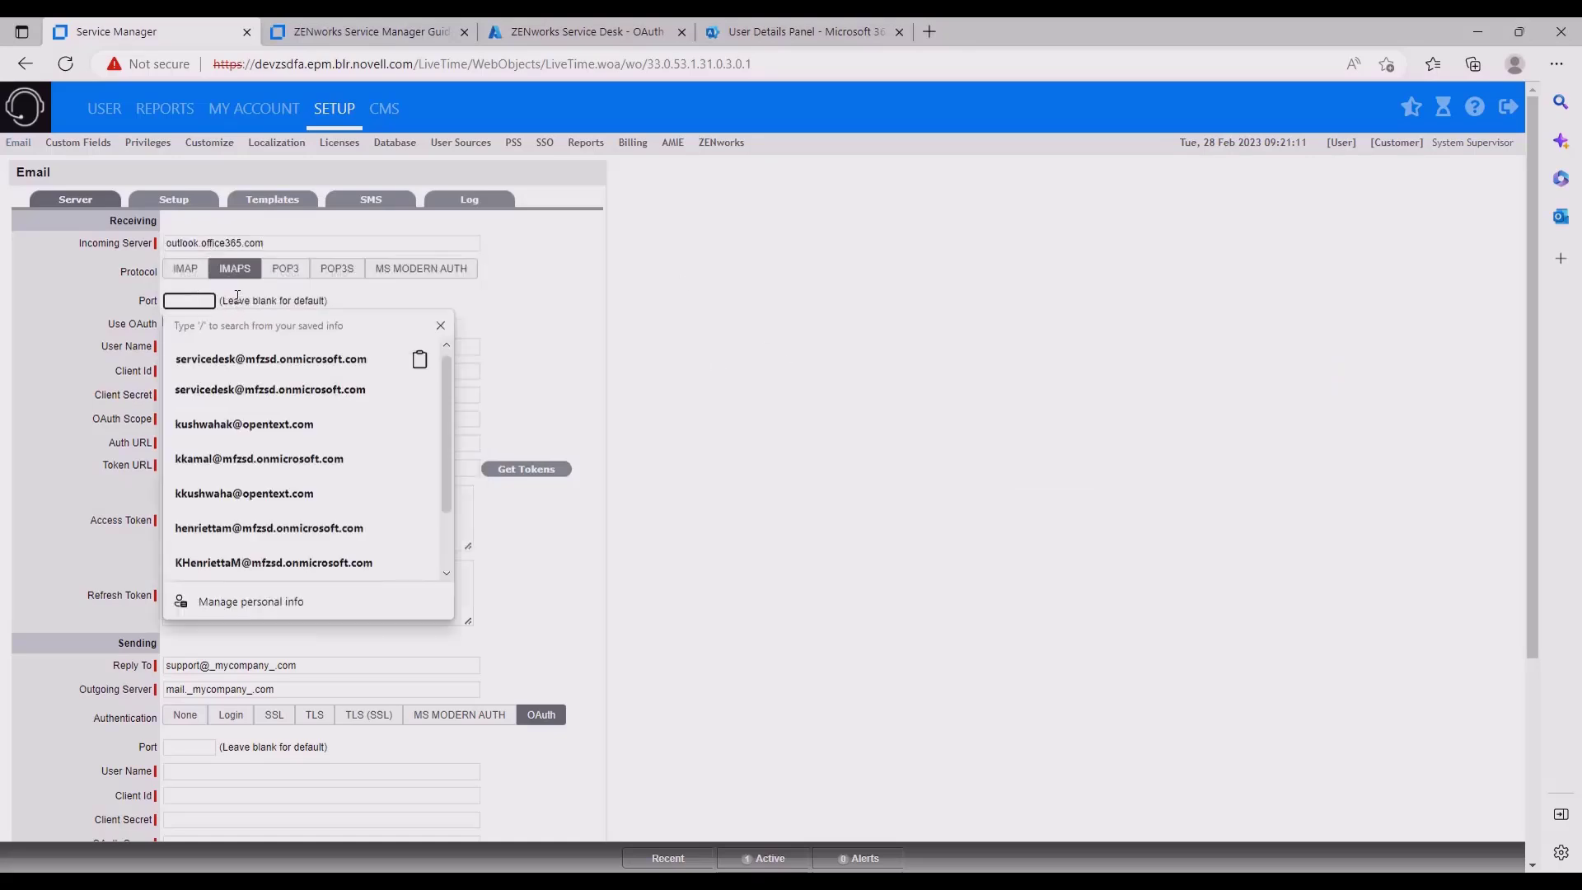
Compare the receiving Port field in Service Manager with the default port listed in the Word document
drag(235, 299, 306, 300)
click(750, 355)
key(alt+Tab)
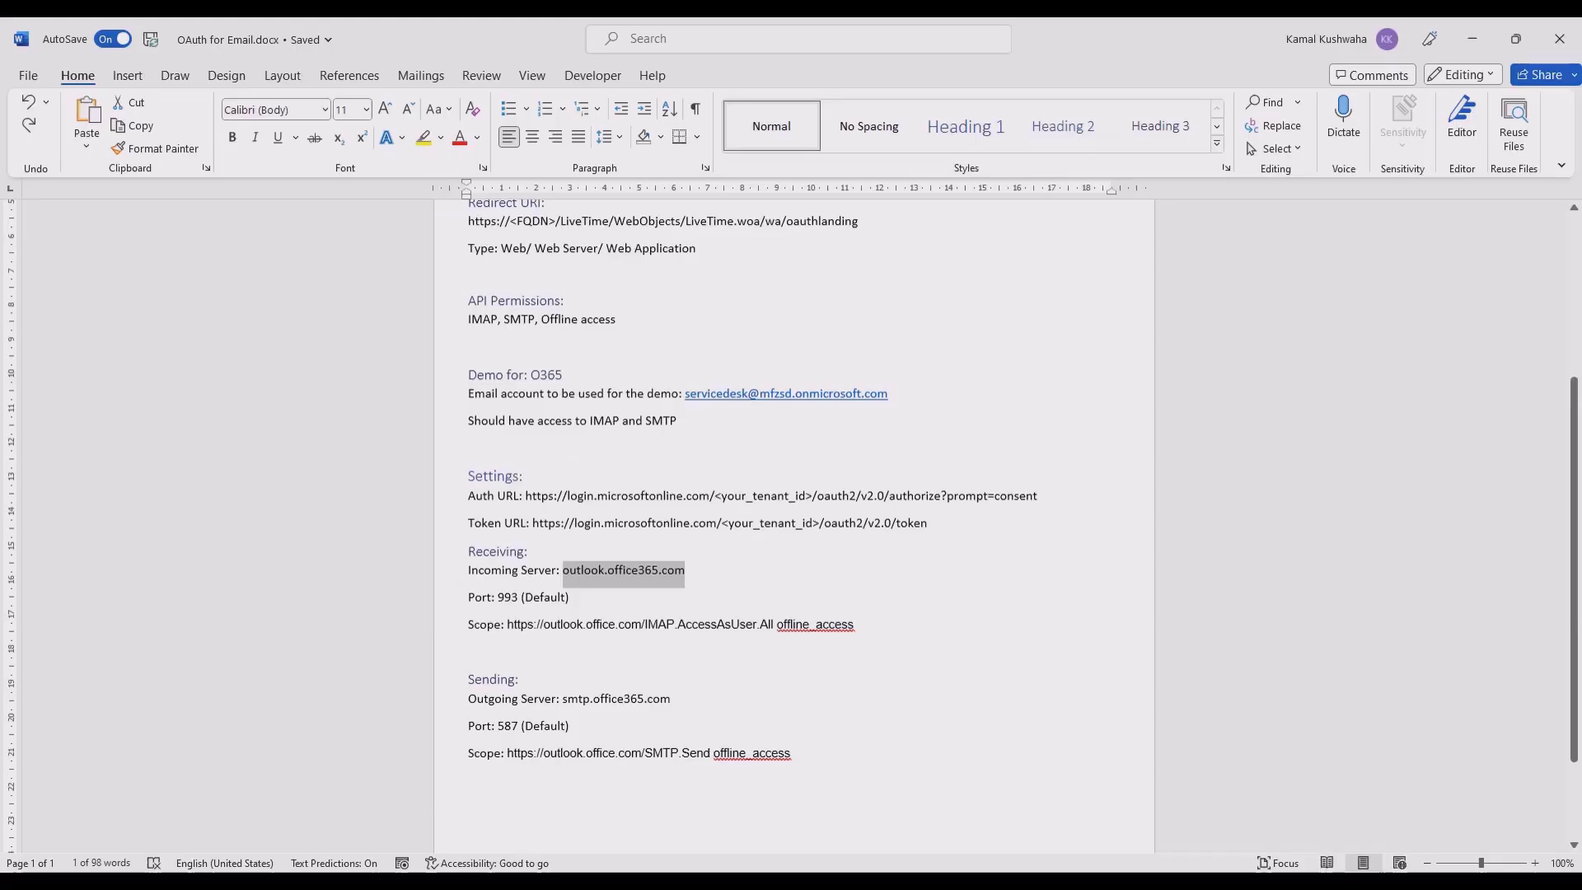
drag(512, 593, 499, 599)
click(570, 592)
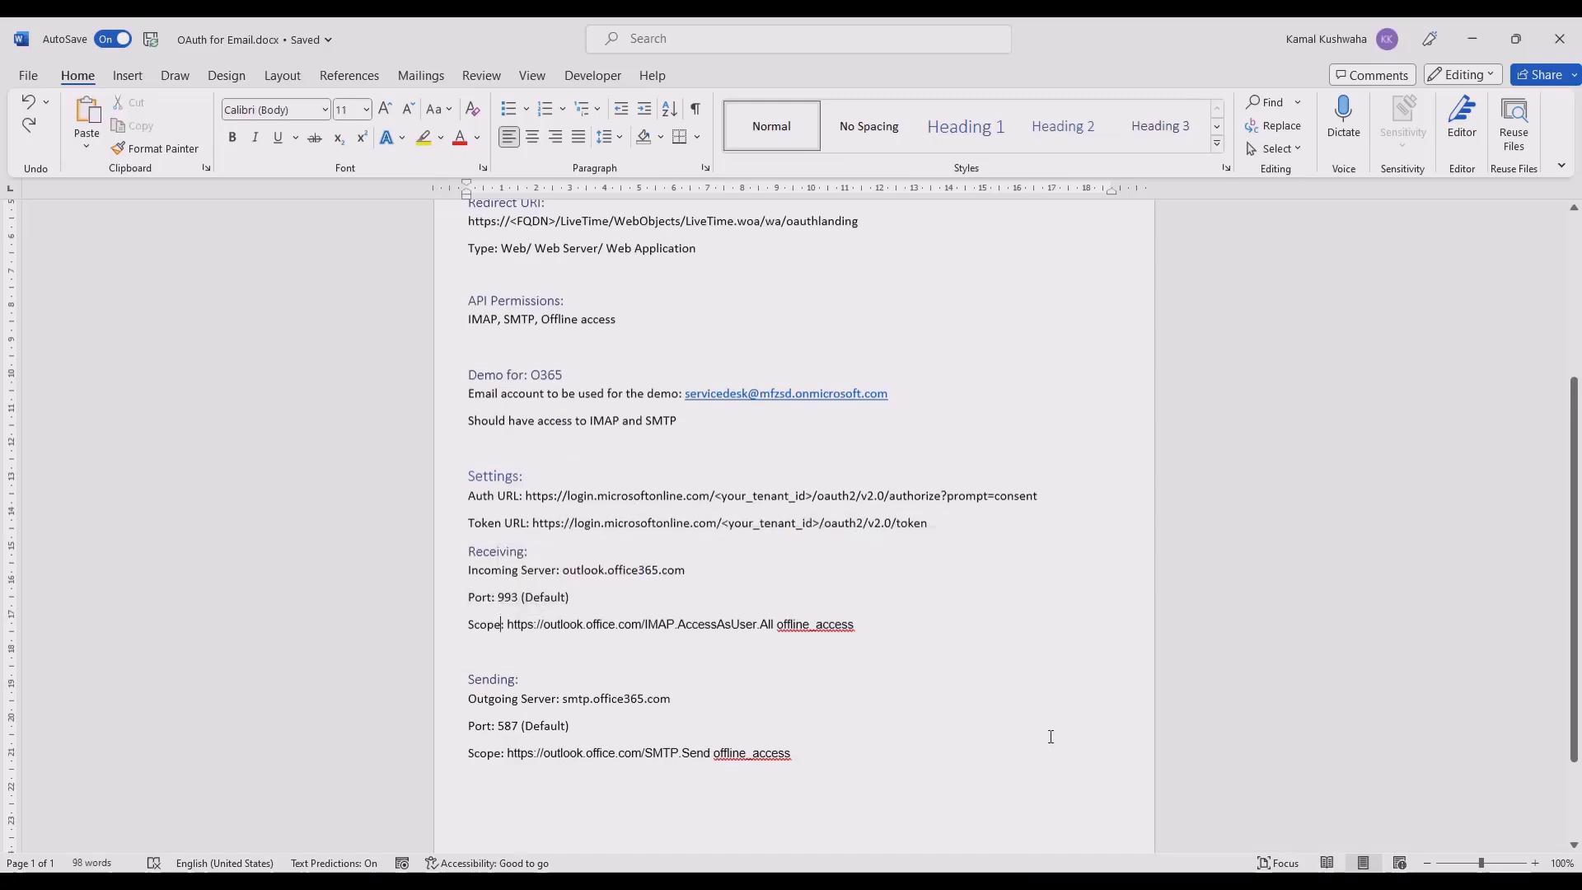
key(alt+Tab)
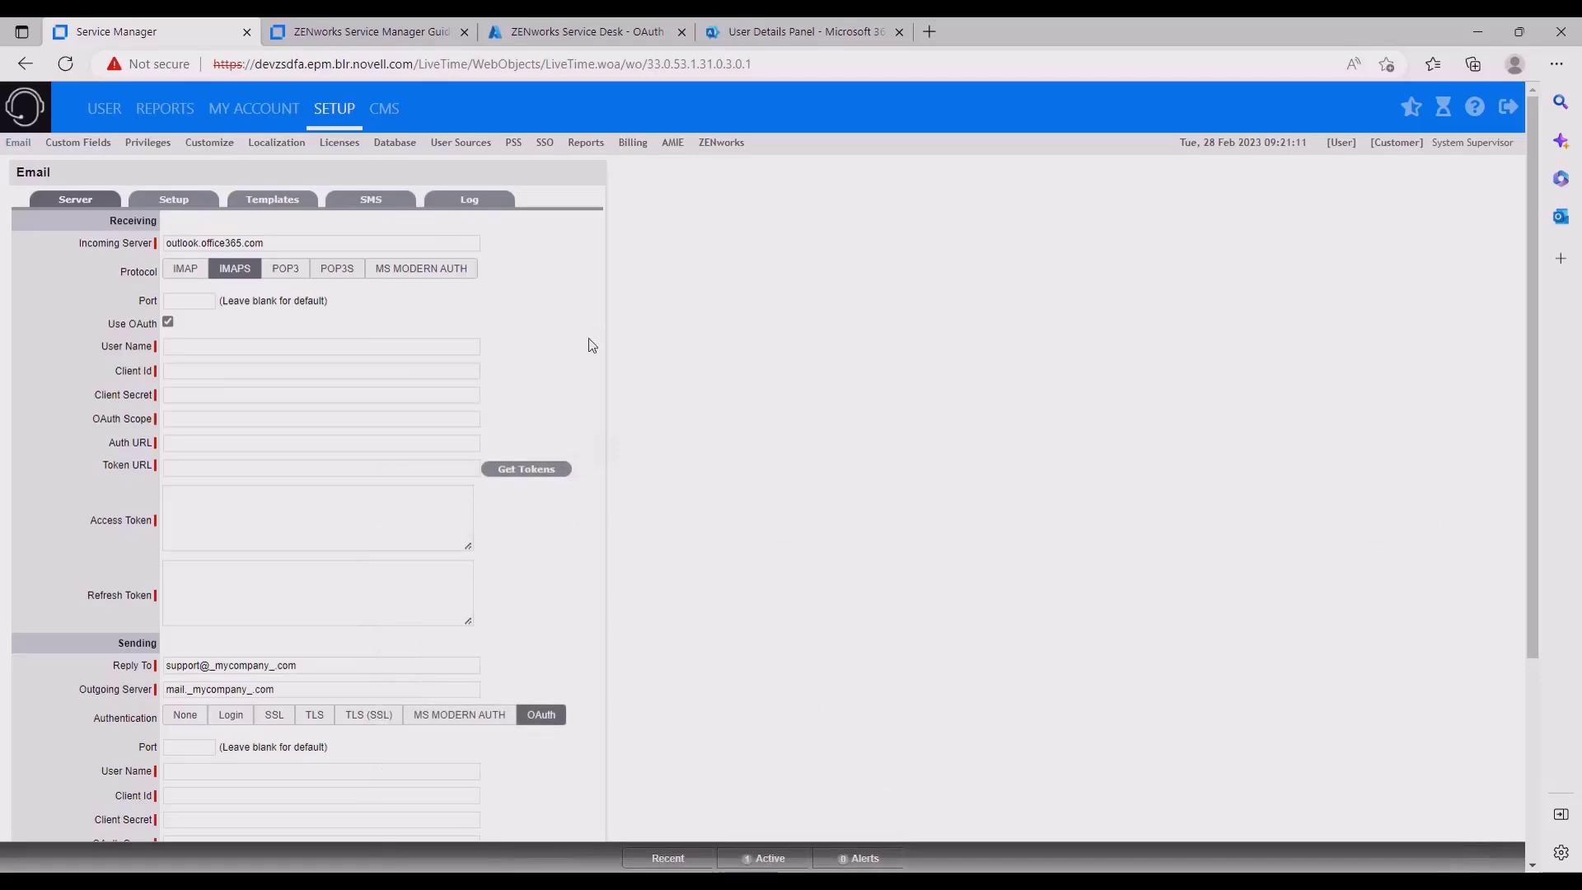
Copy the demo email account from the Word document and paste it as the receiving User Name in Service Manager
key(alt+Tab)
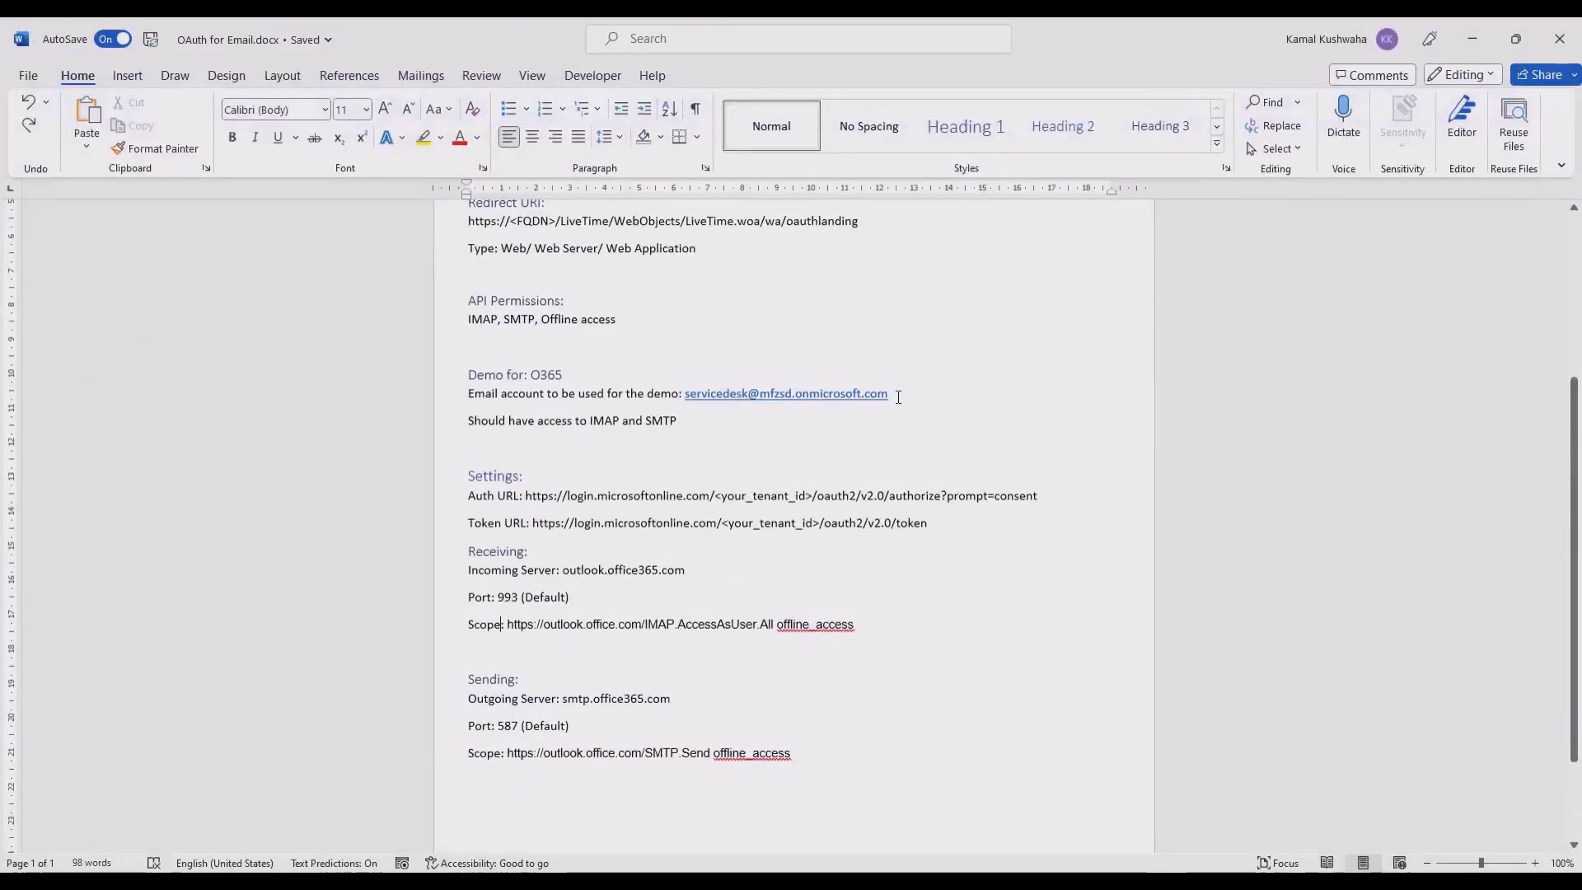
drag(876, 393, 684, 394)
key(ctrl+c)
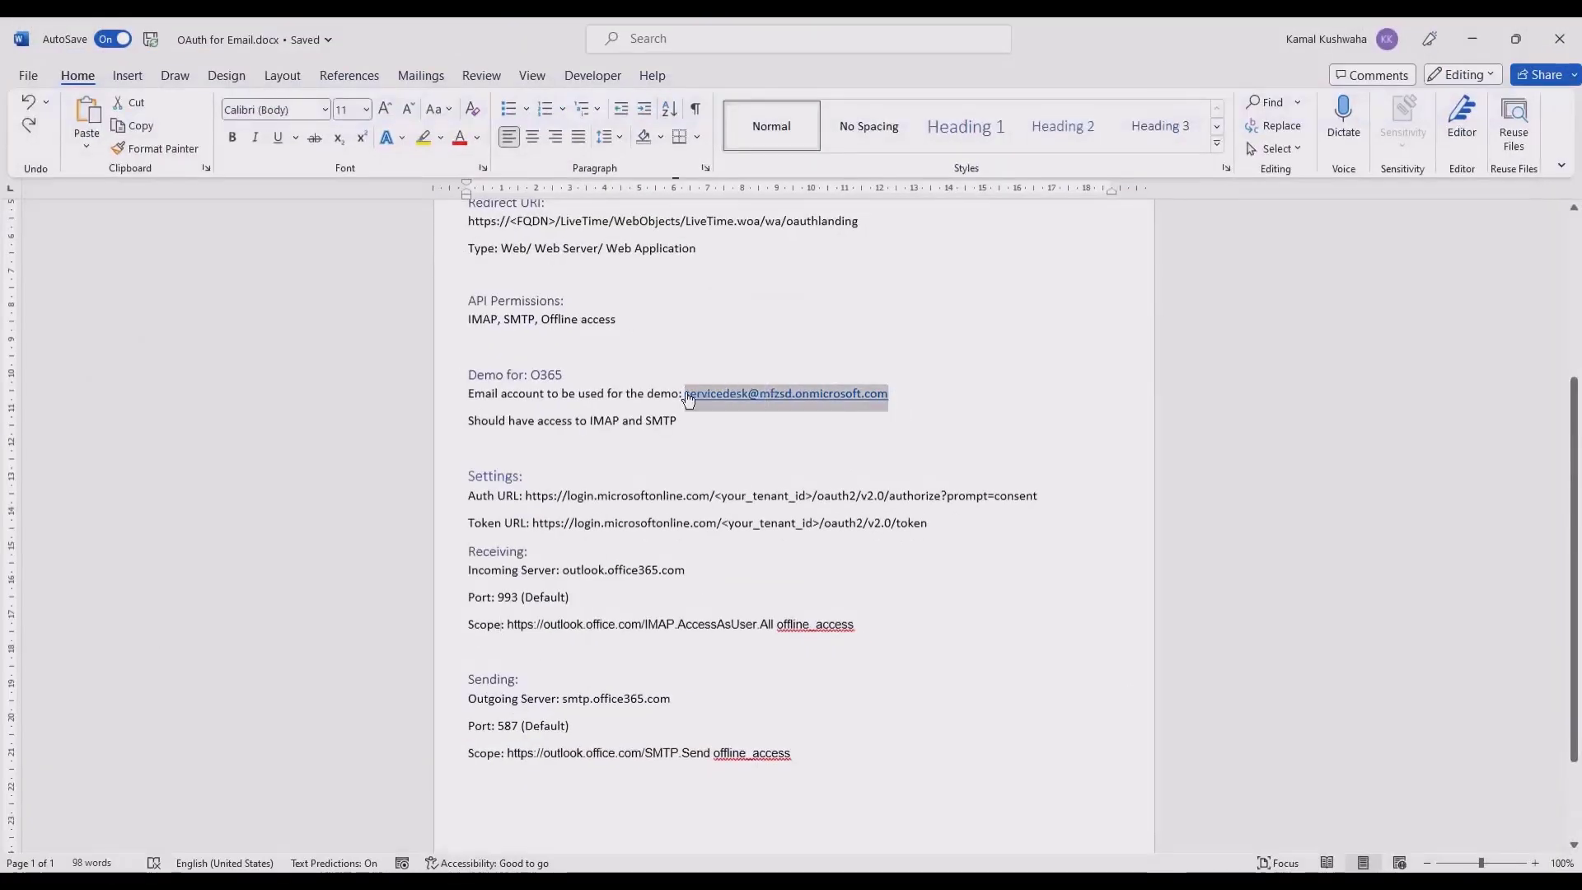
key(alt+Tab)
click(237, 343)
key(ctrl+v)
click(213, 334)
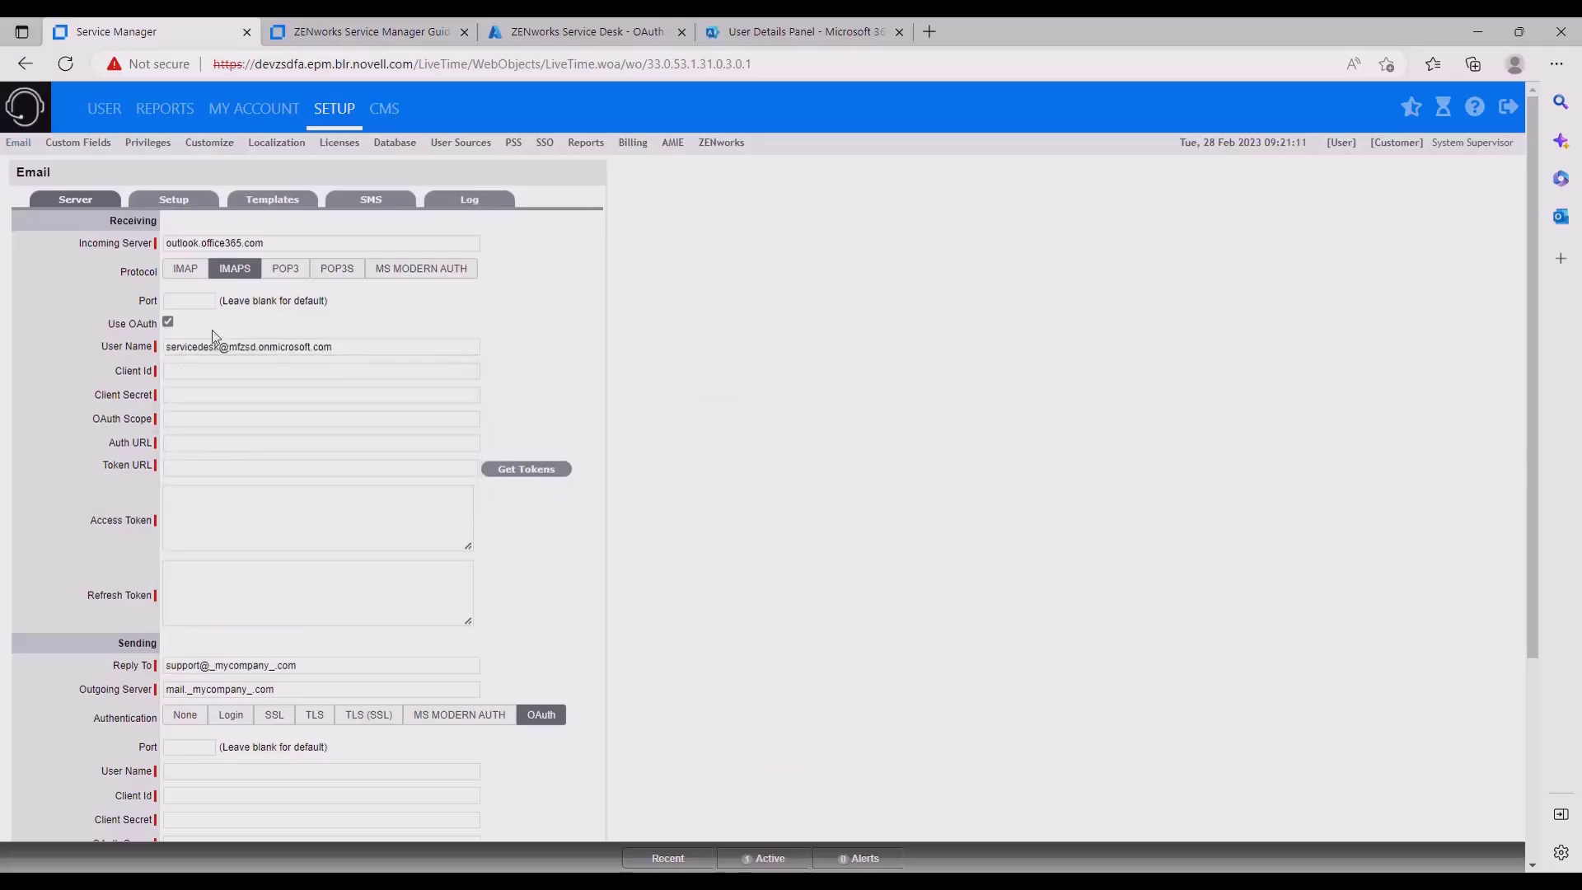
Copy the application (client) ID from the Azure app overview and paste it as Client Id for both receiving and sending in Service Manager
click(548, 30)
click(646, 320)
click(116, 32)
click(199, 370)
key(ctrl+v)
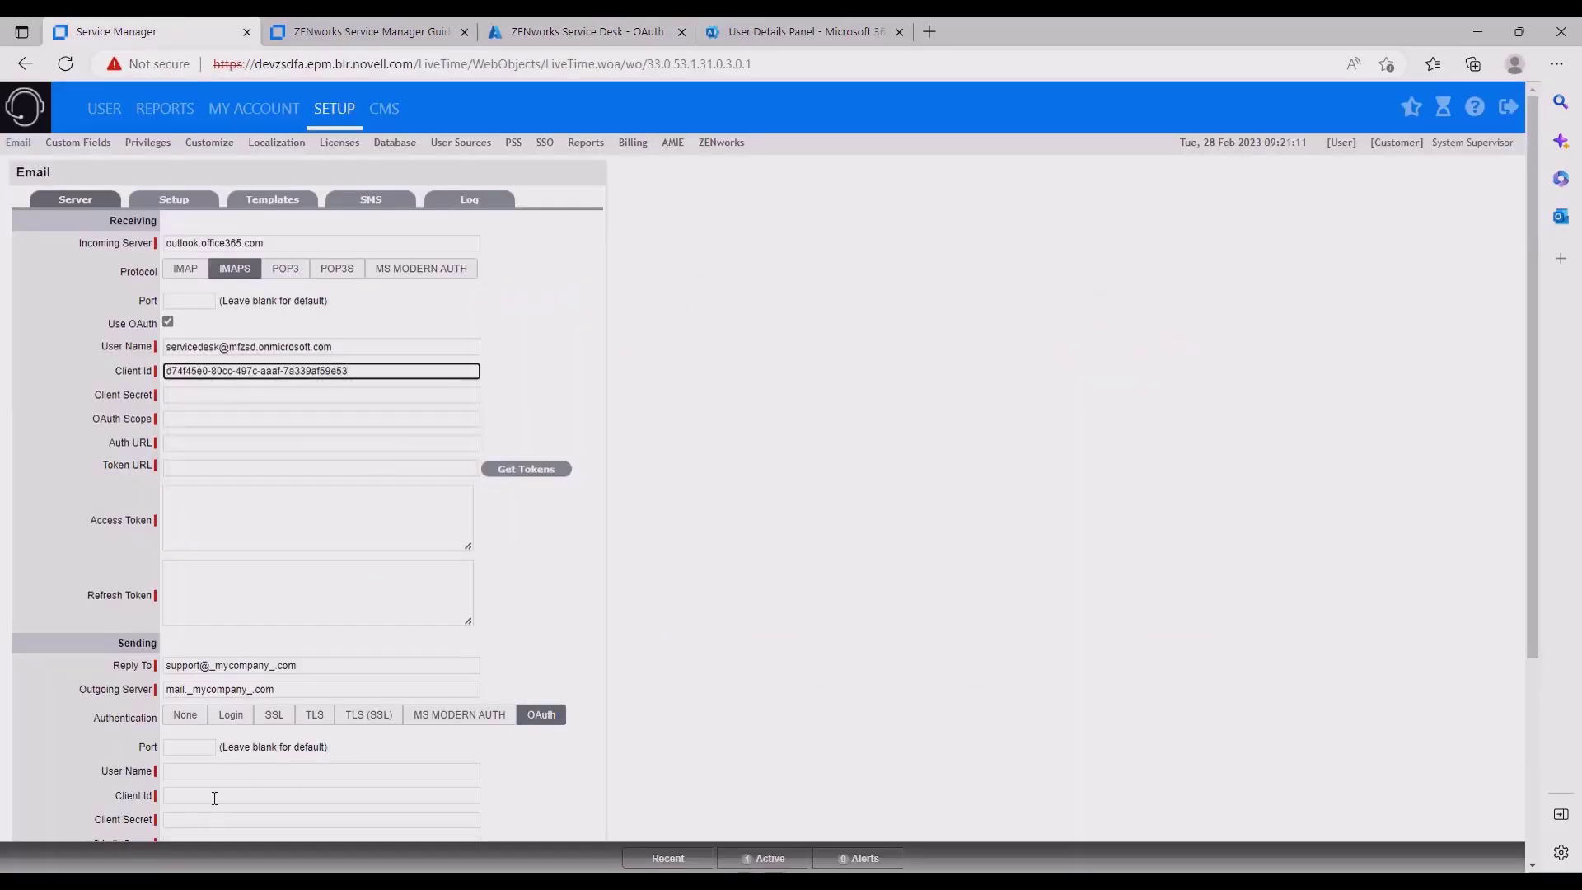
click(214, 797)
key(ctrl+v)
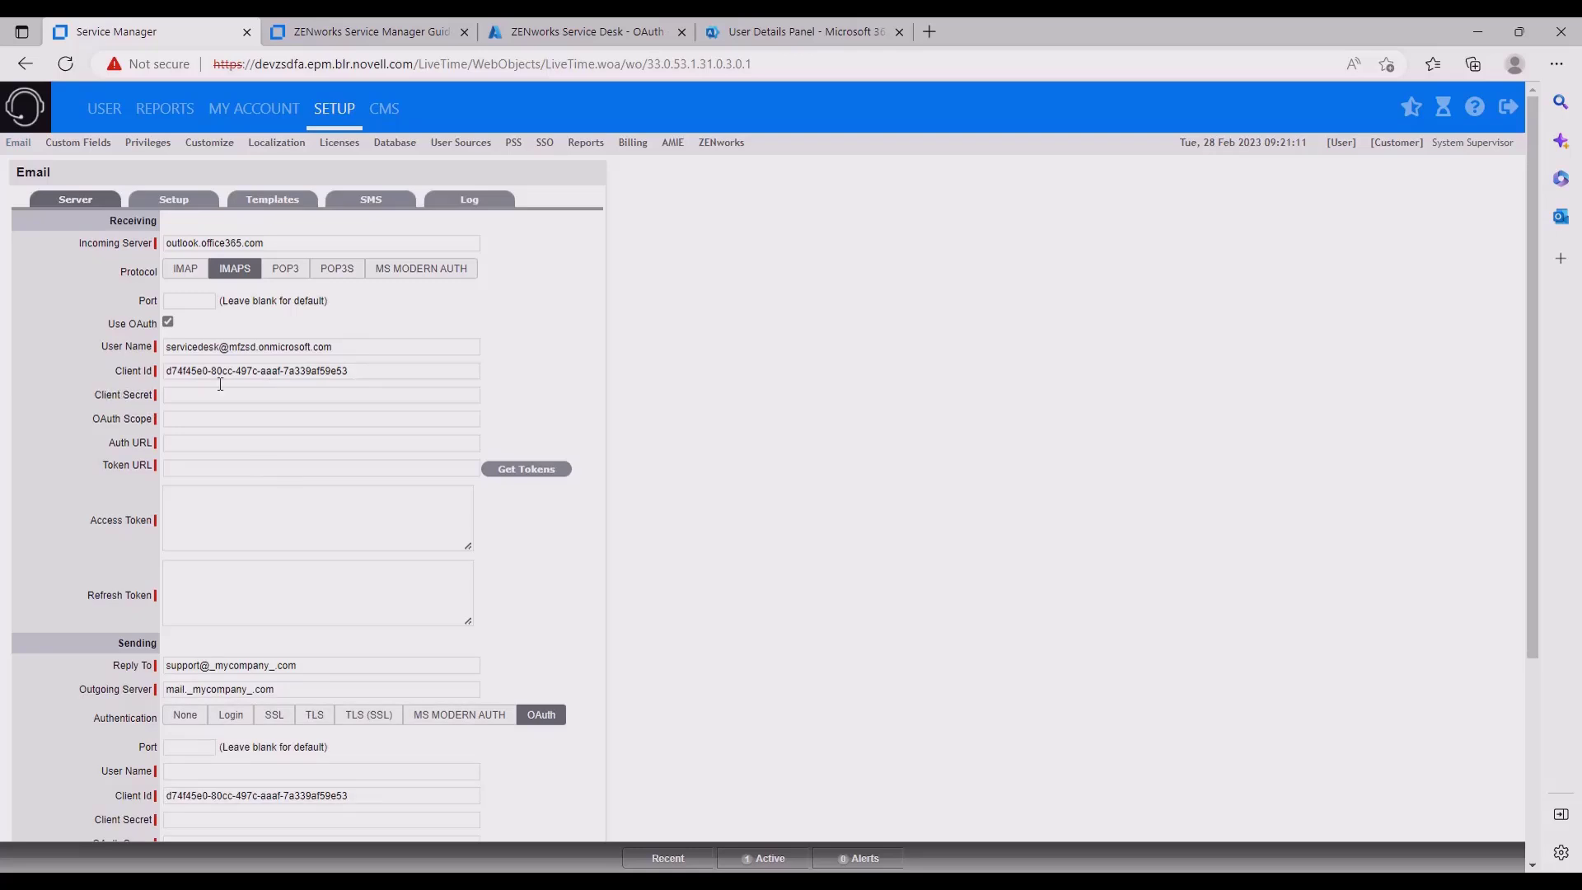
Fill in the sending User Name with the same email account as the receiving User Name
click(247, 347)
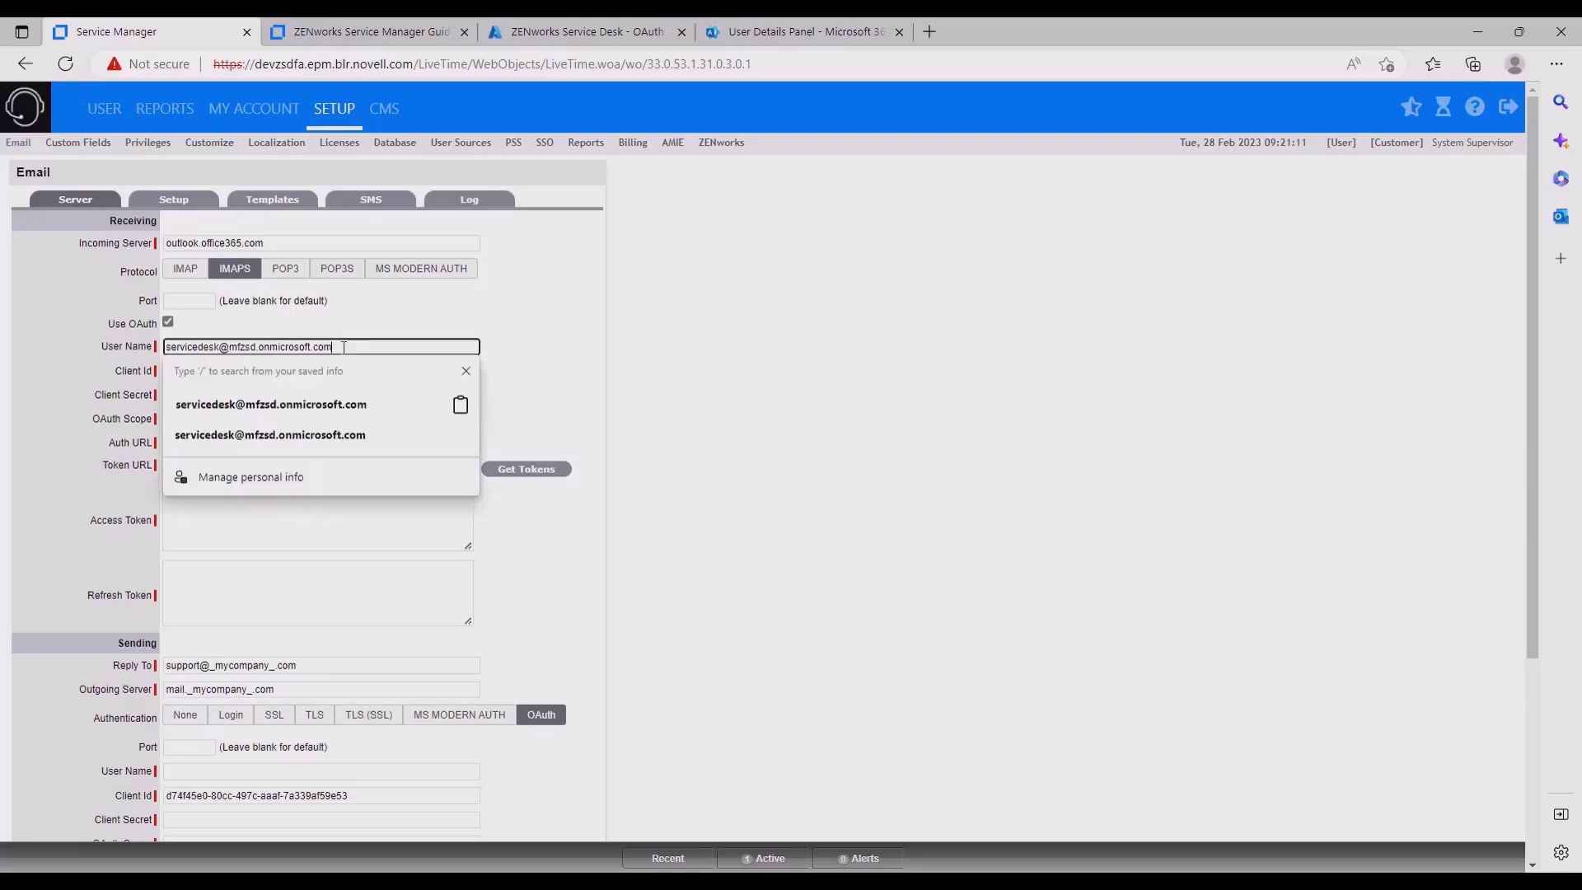
click(195, 777)
click(271, 829)
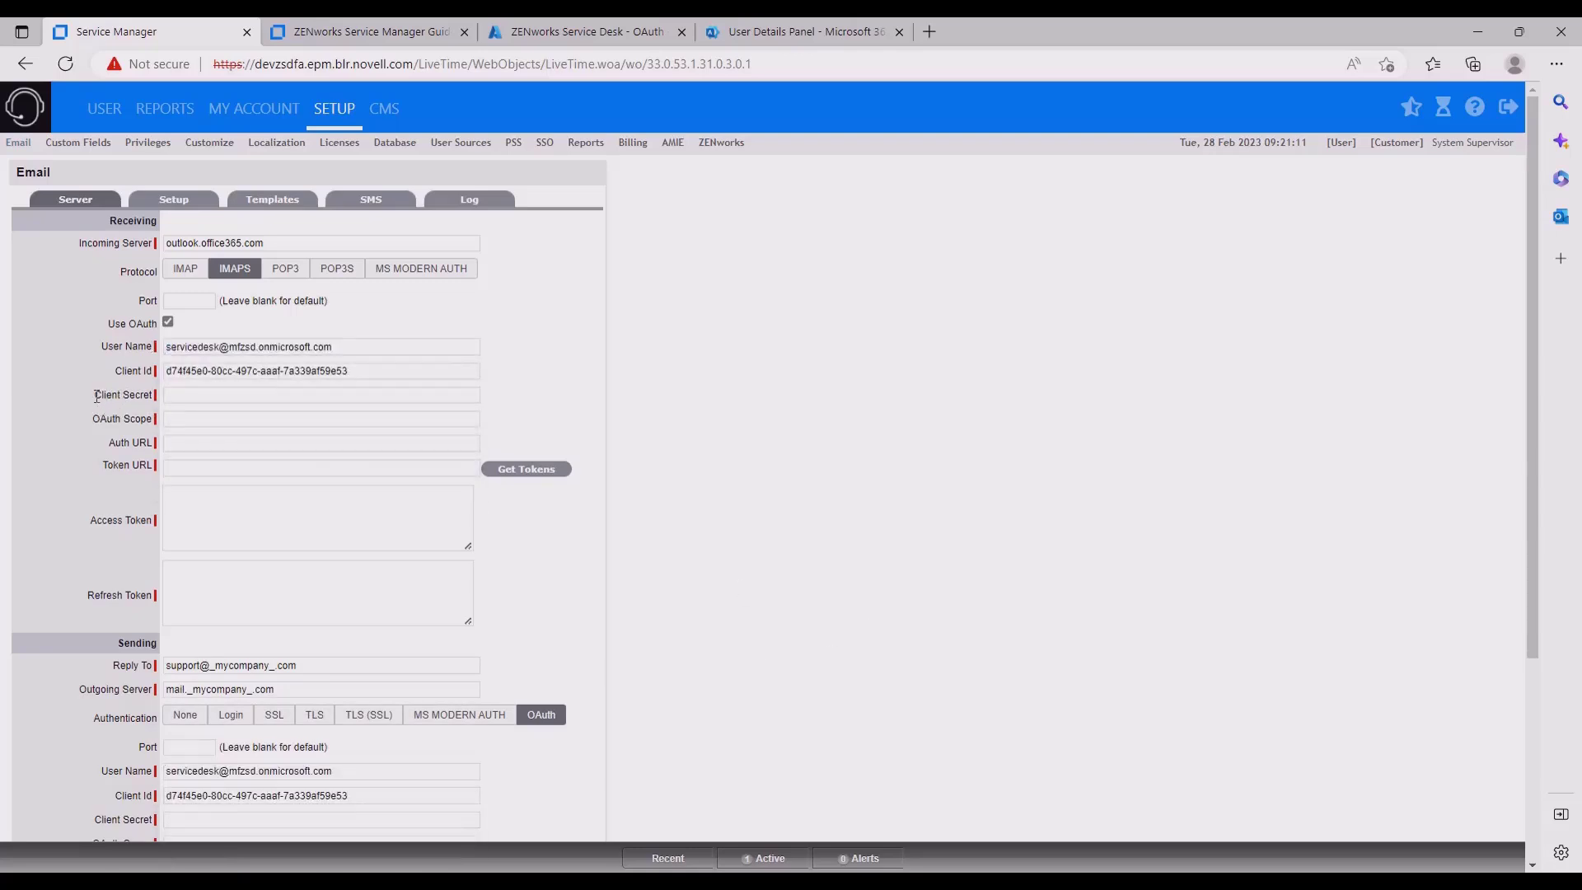
In Azure, add a client secret described as zsd-demo with an expiry of 365 days (12 months) to the ZENworks Service Desk - OAuth app
click(525, 33)
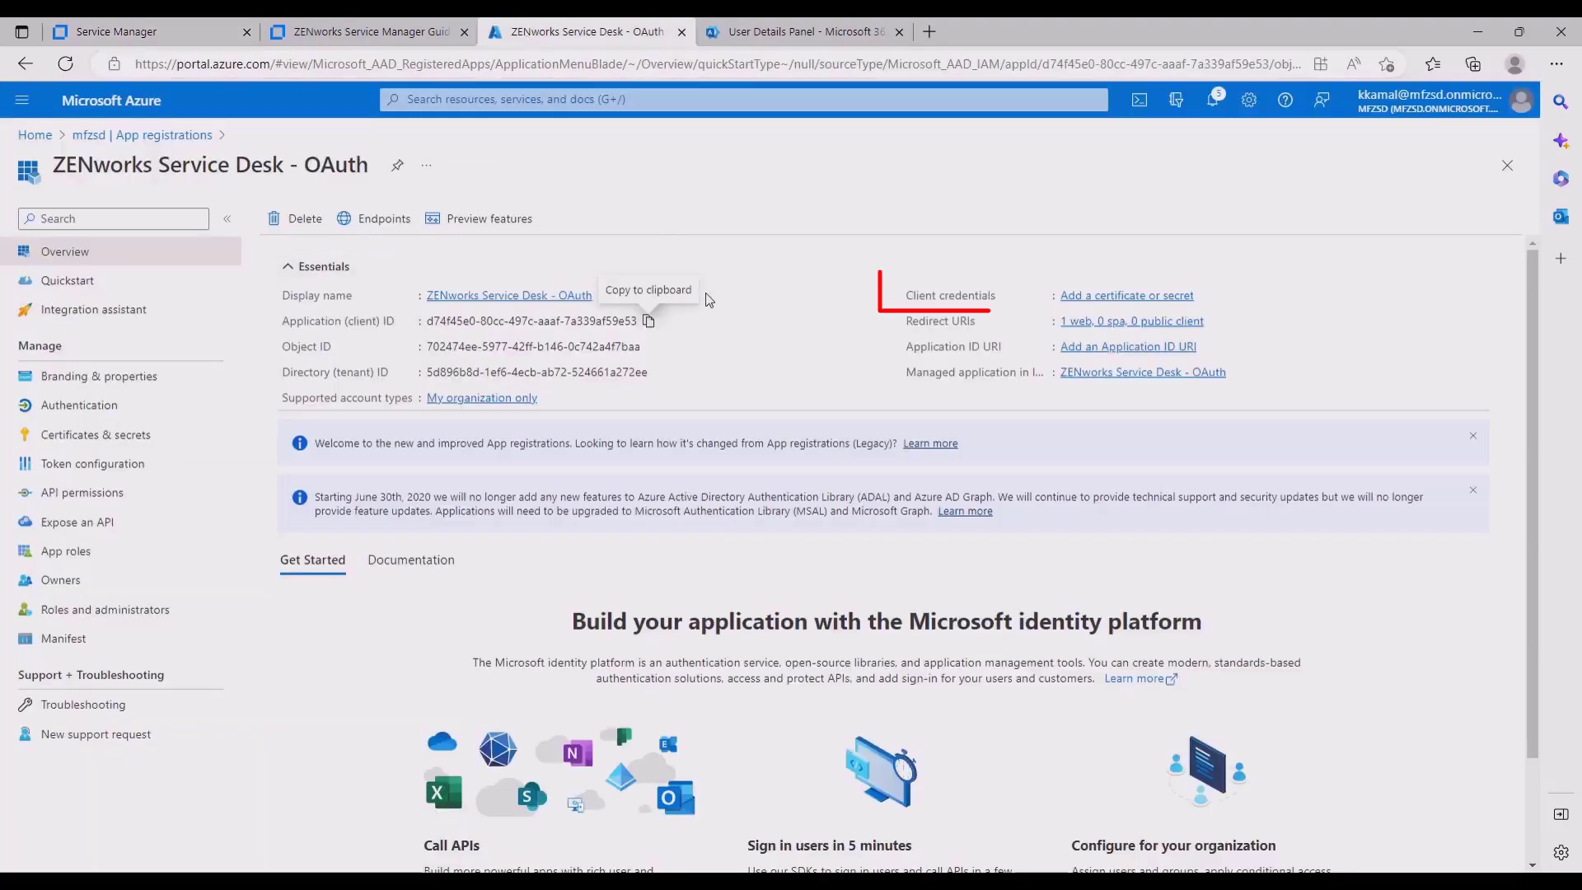
click(1140, 298)
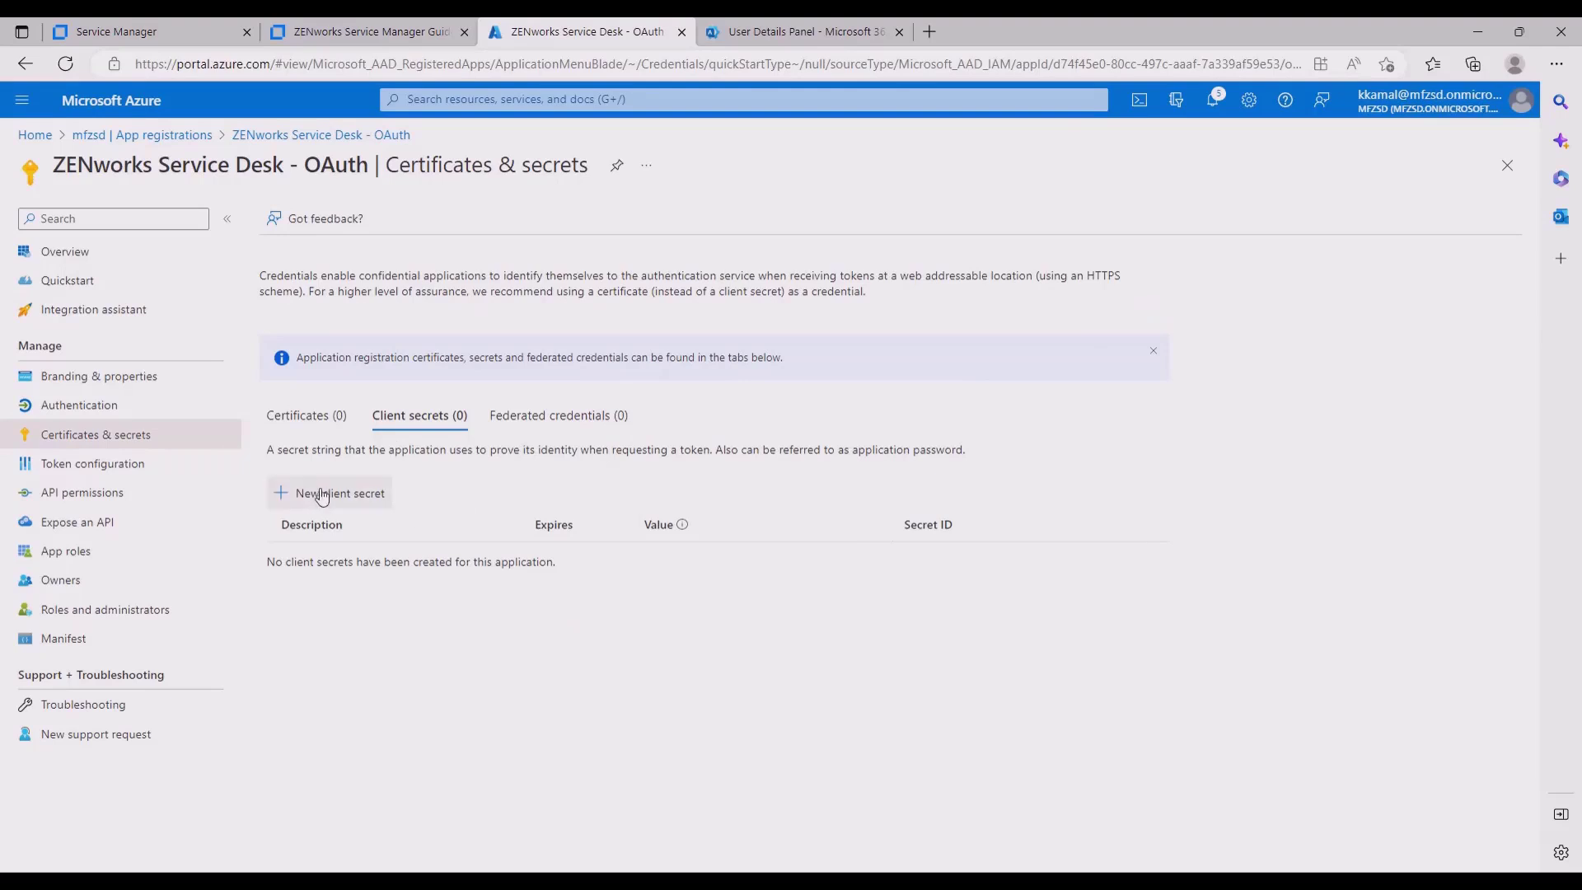
click(320, 494)
text(zsd-dem)
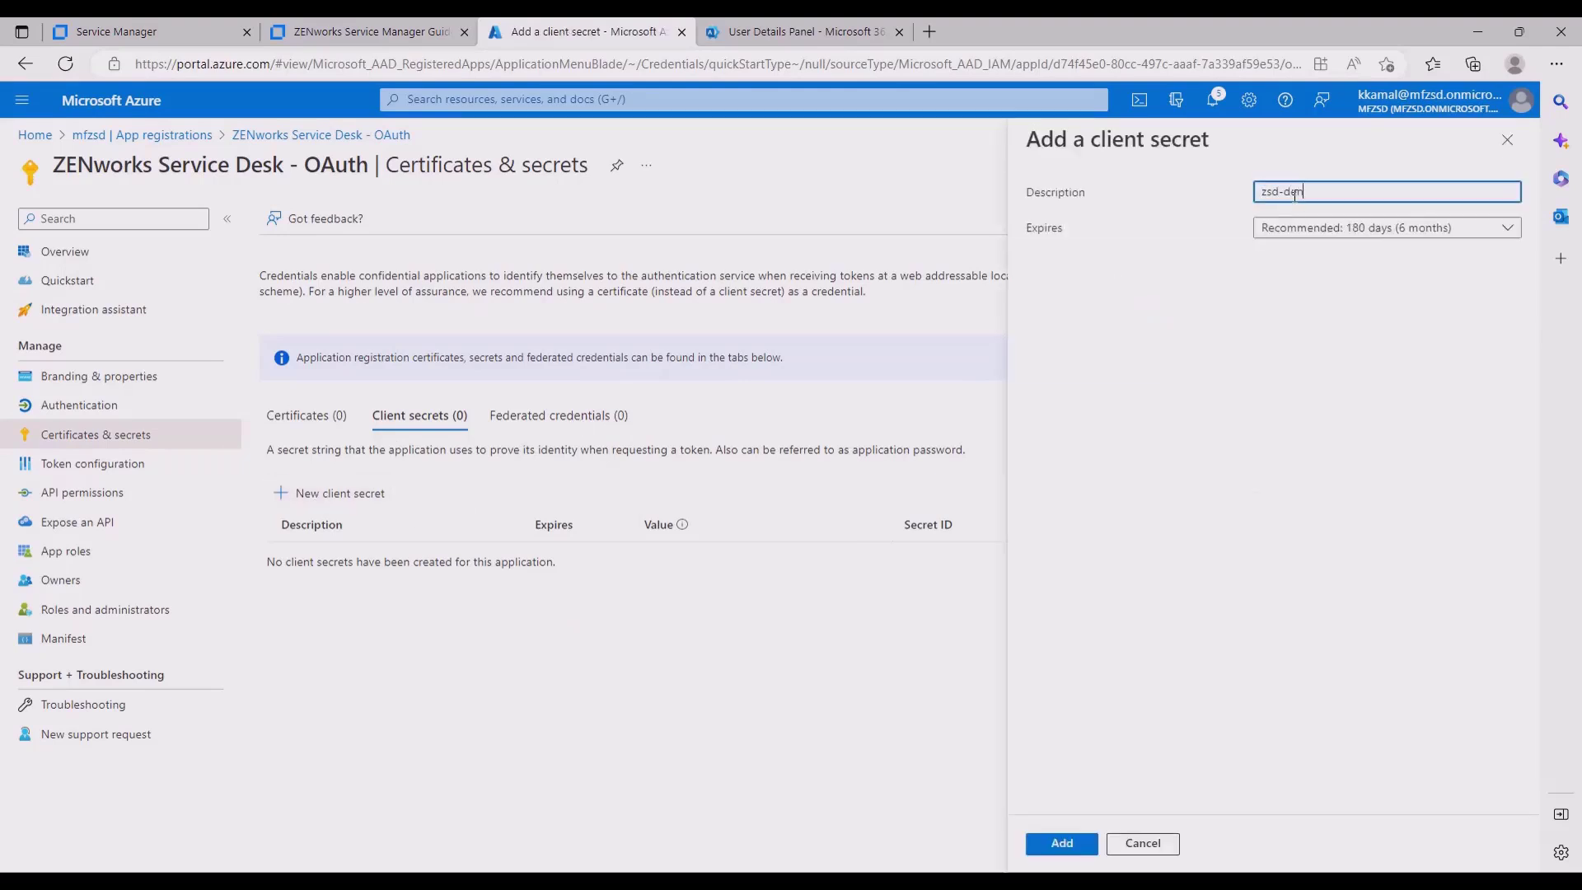
click(1327, 230)
click(1328, 349)
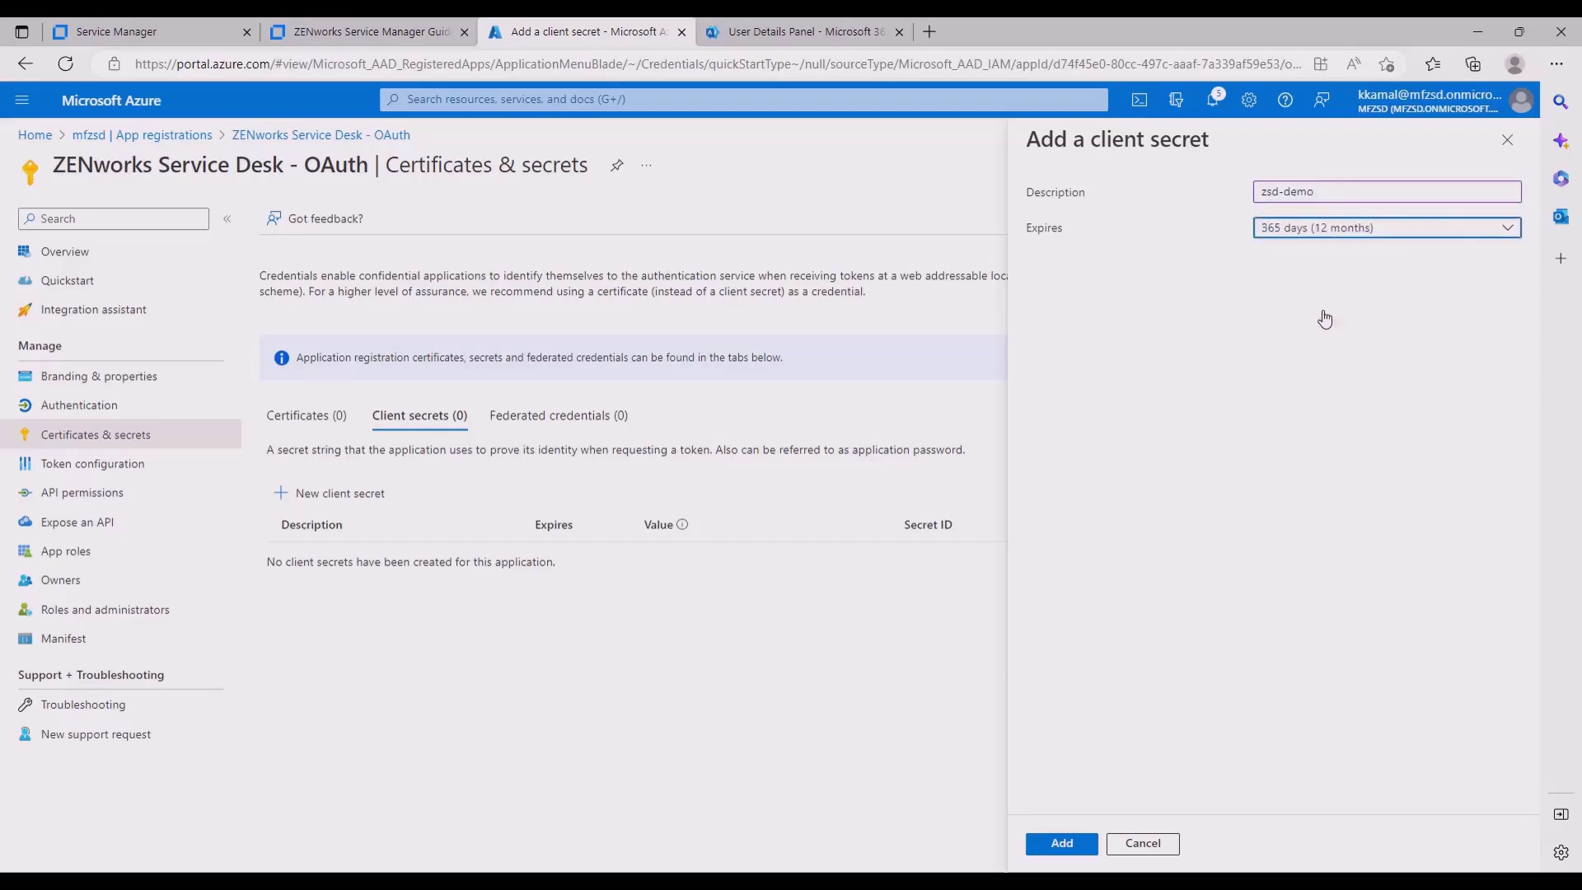
click(1060, 843)
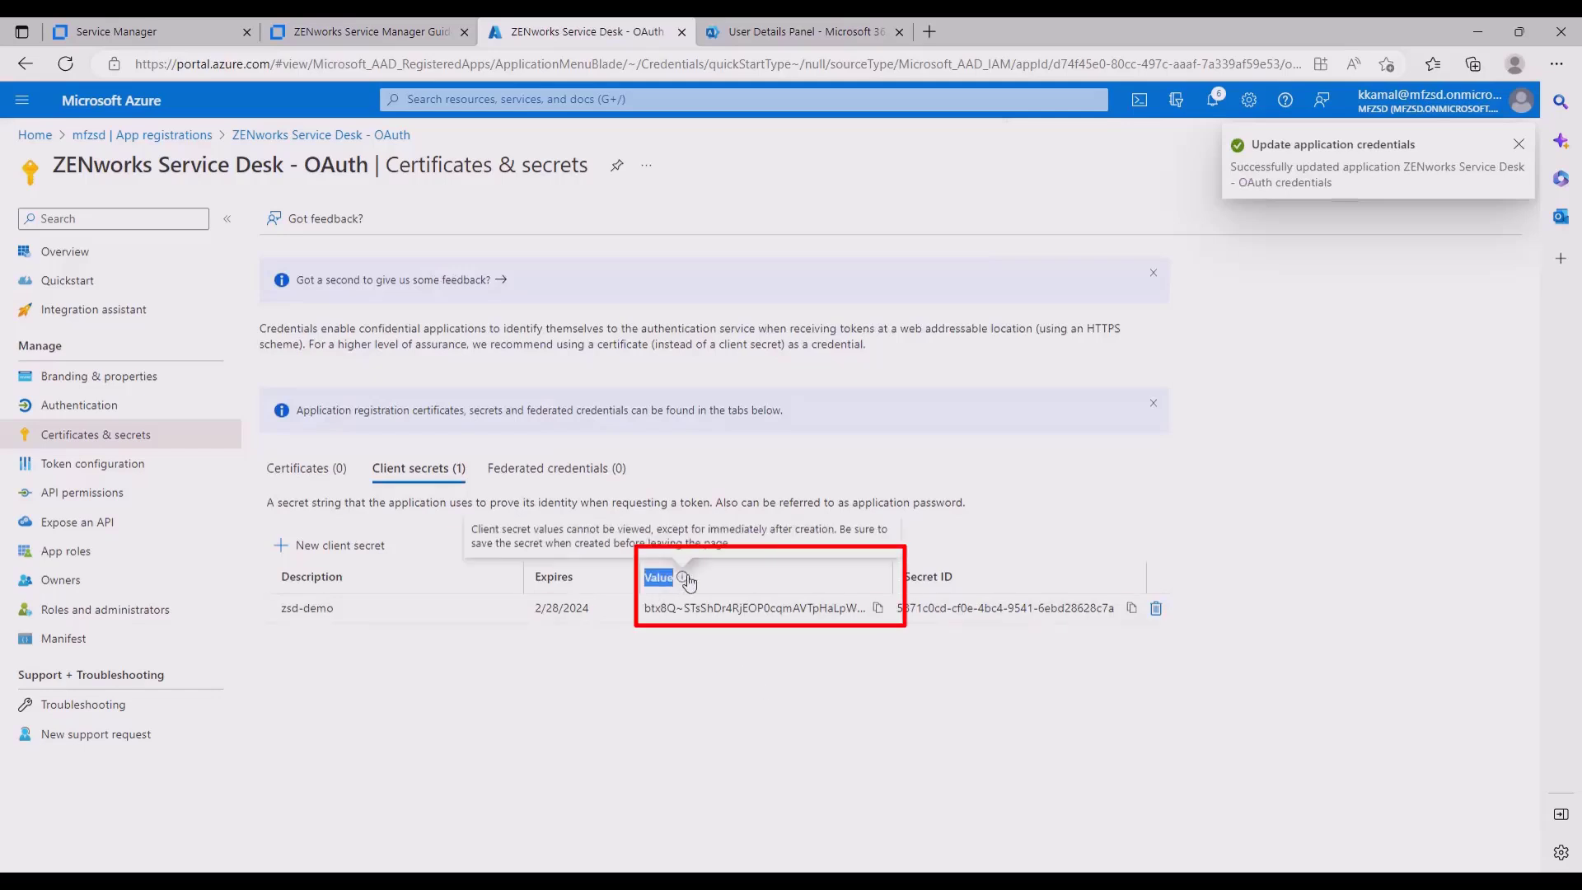
Copy the zsd-demo client secret value from Azure and paste it as Client Secret for both receiving and sending in Service Manager
click(878, 608)
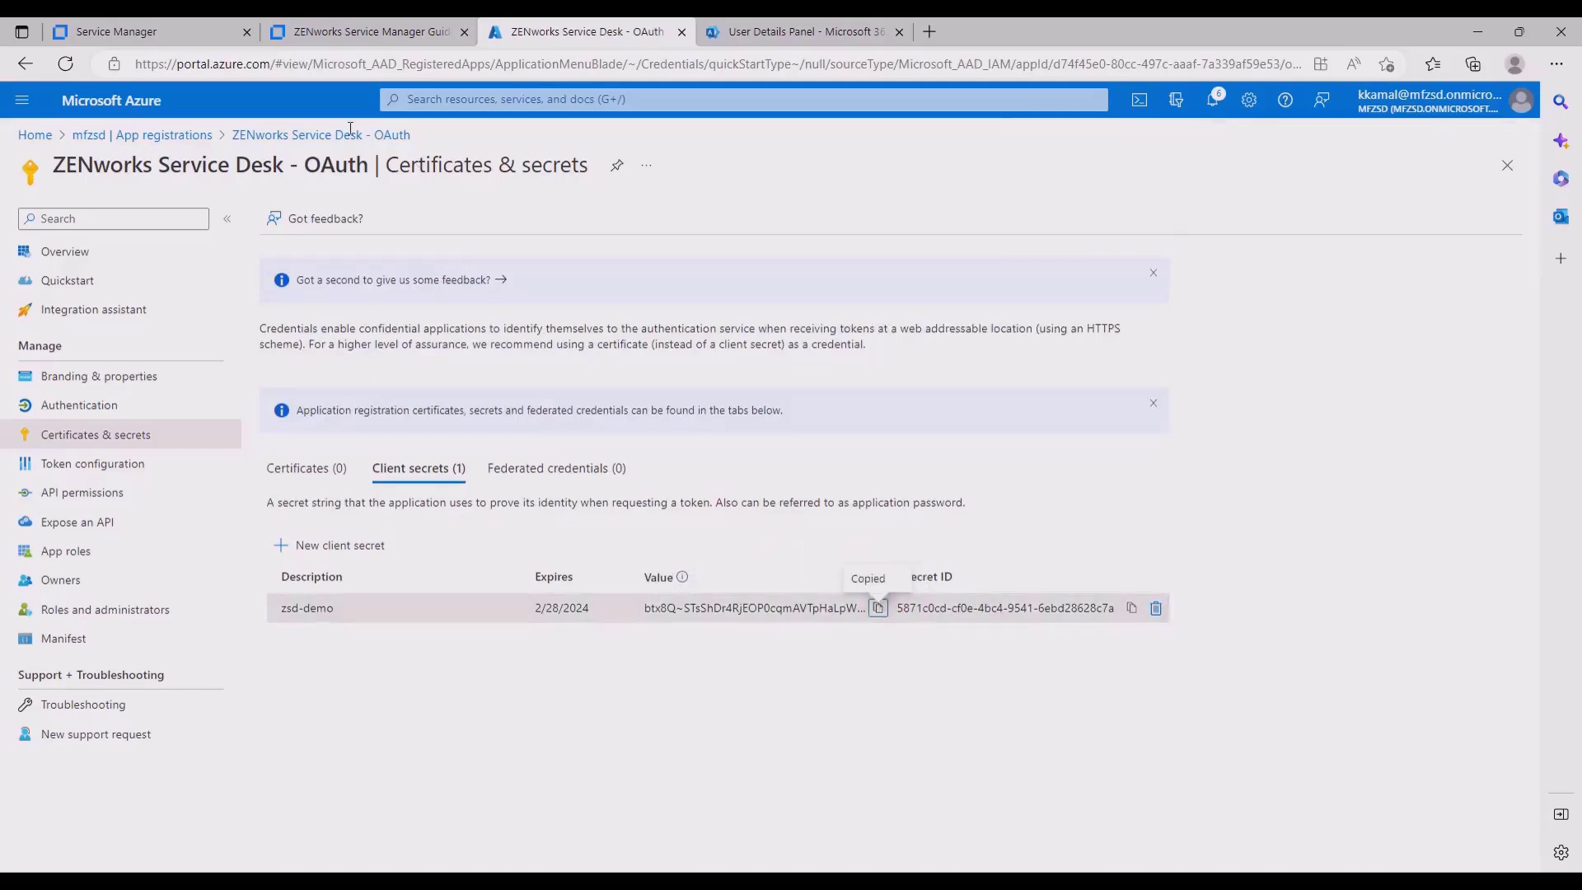
click(186, 36)
click(262, 389)
key(ctrl+v)
click(272, 819)
key(ctrl+v)
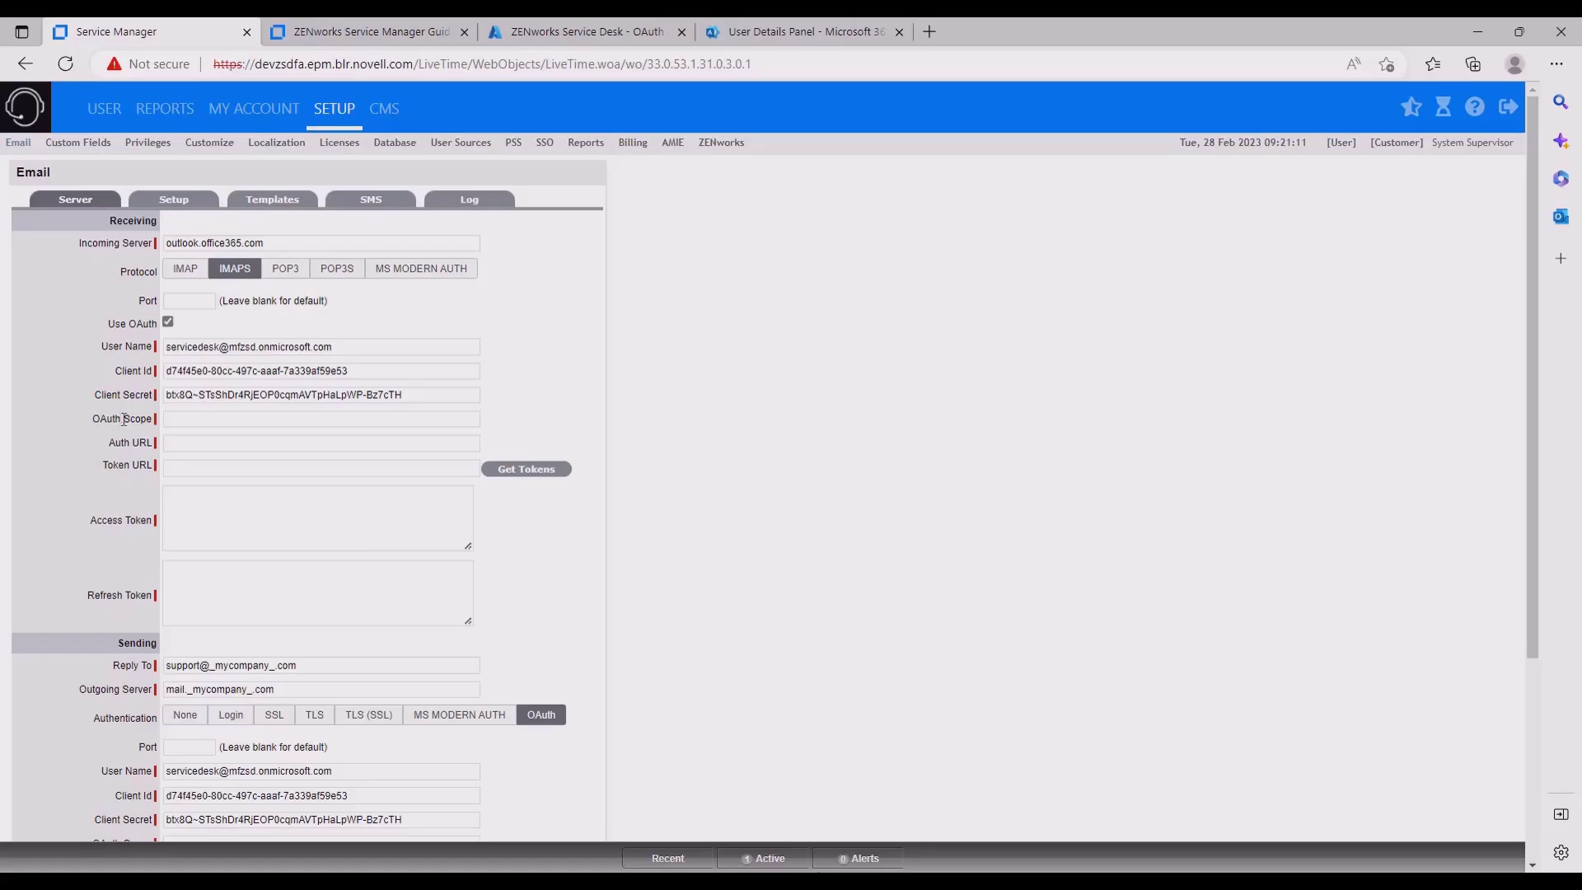
key(alt+Tab)
click(574, 628)
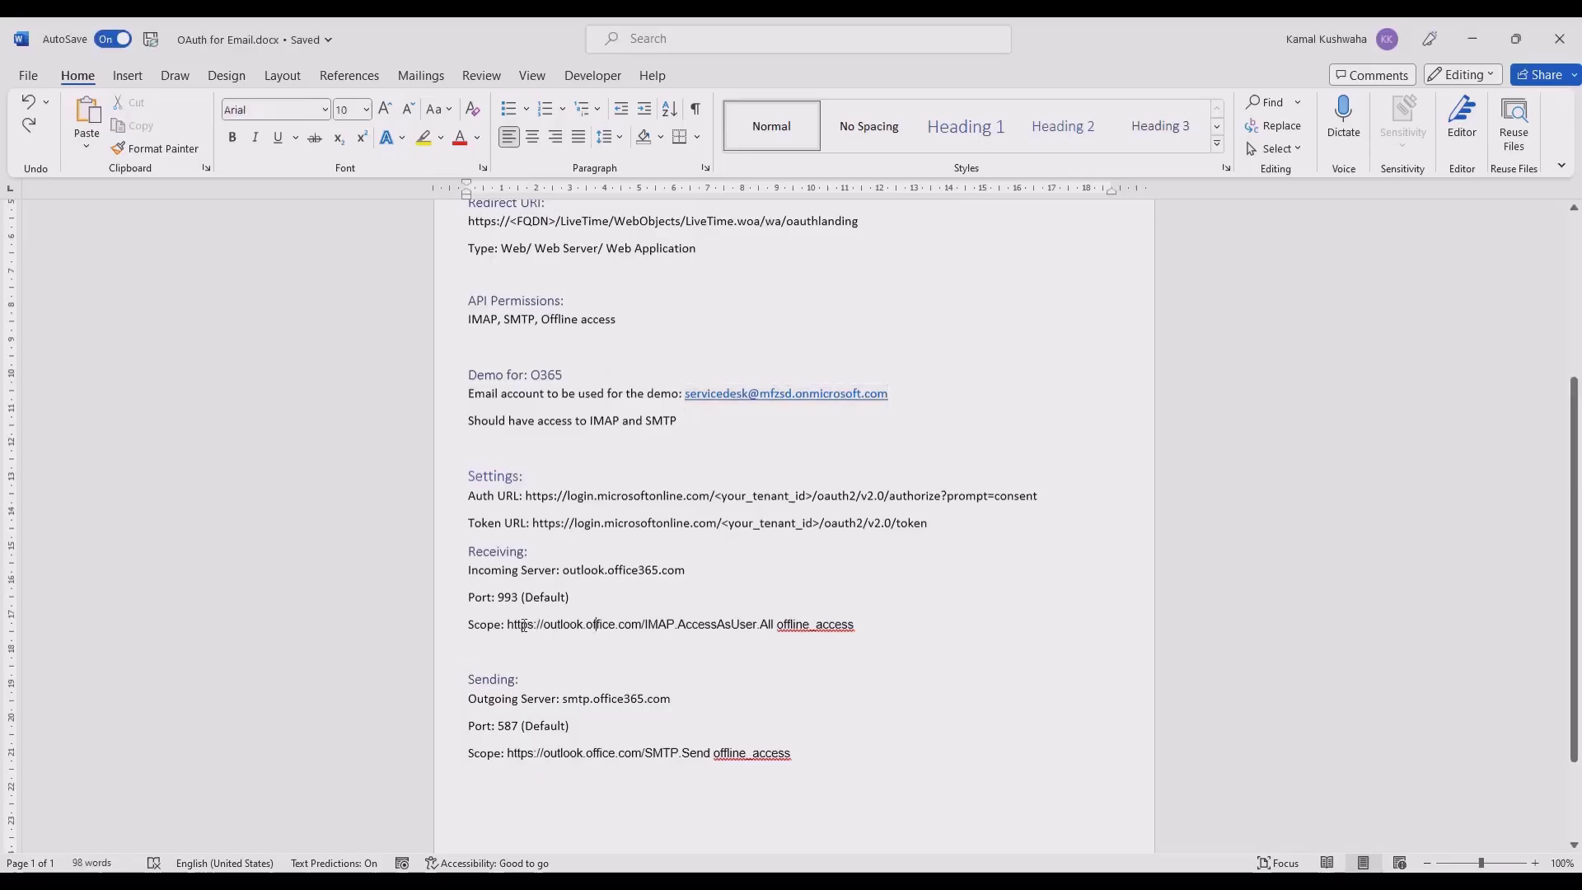
drag(507, 624, 855, 626)
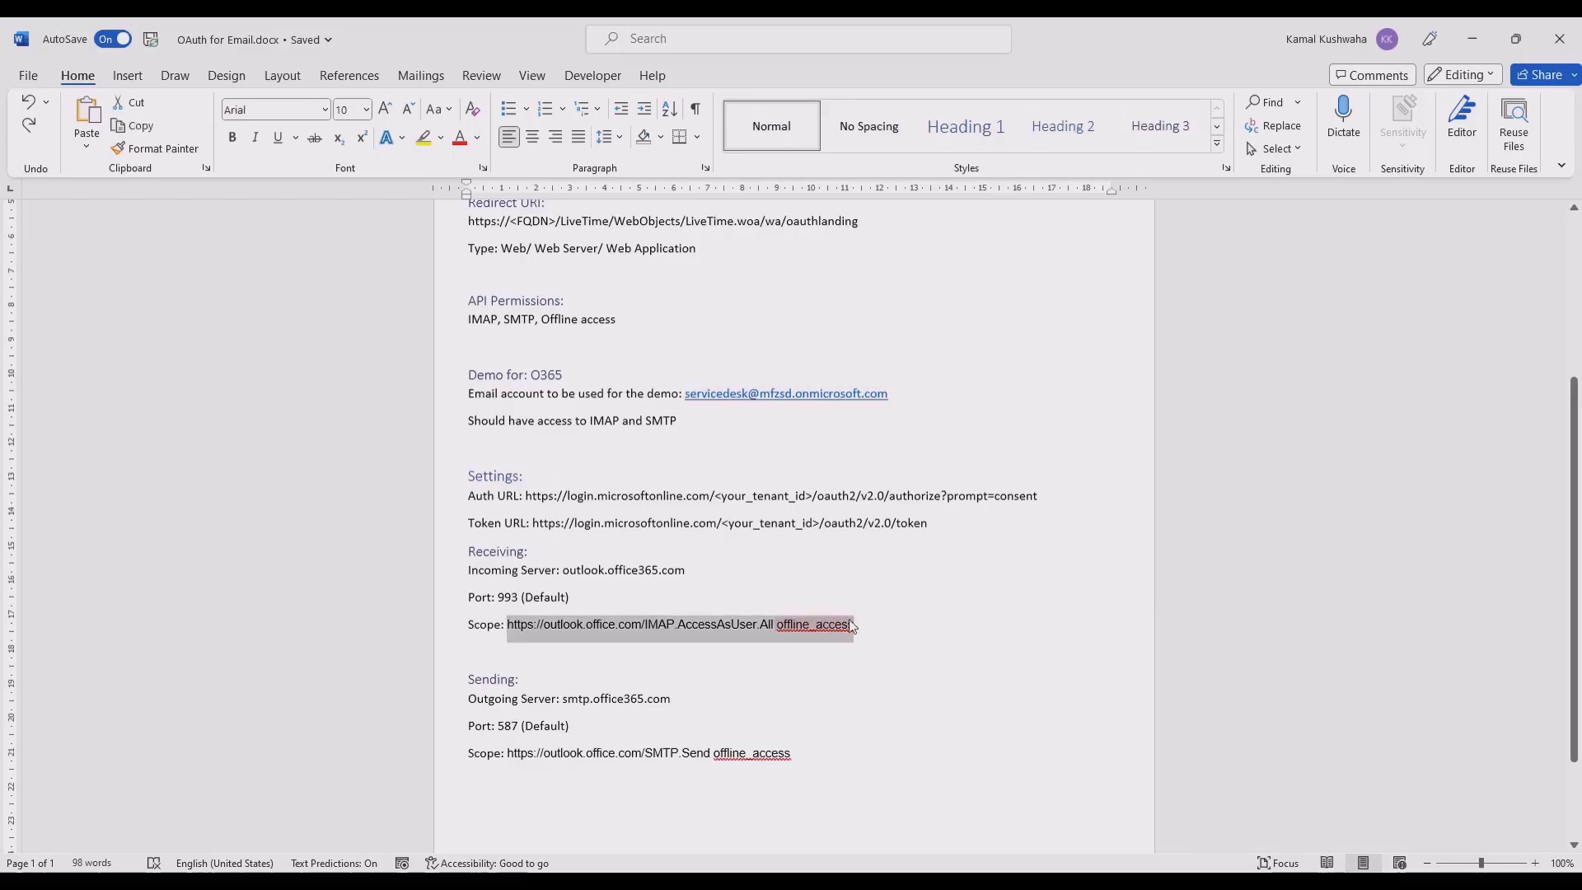
key(alt+Tab)
click(184, 421)
key(ctrl+v)
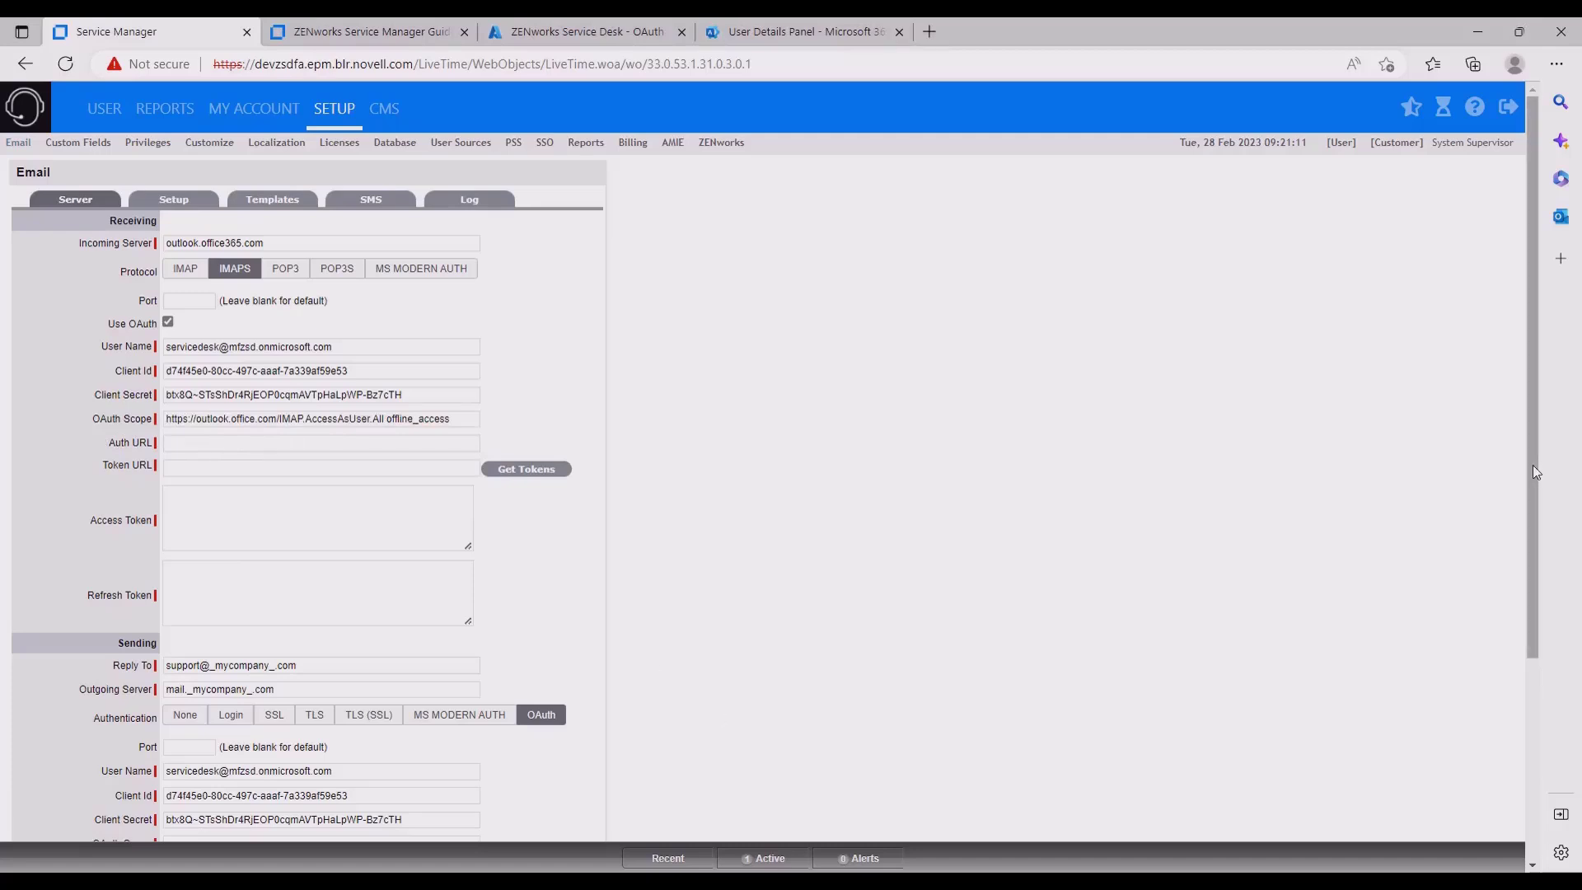
scroll(1543, 530, down, 1)
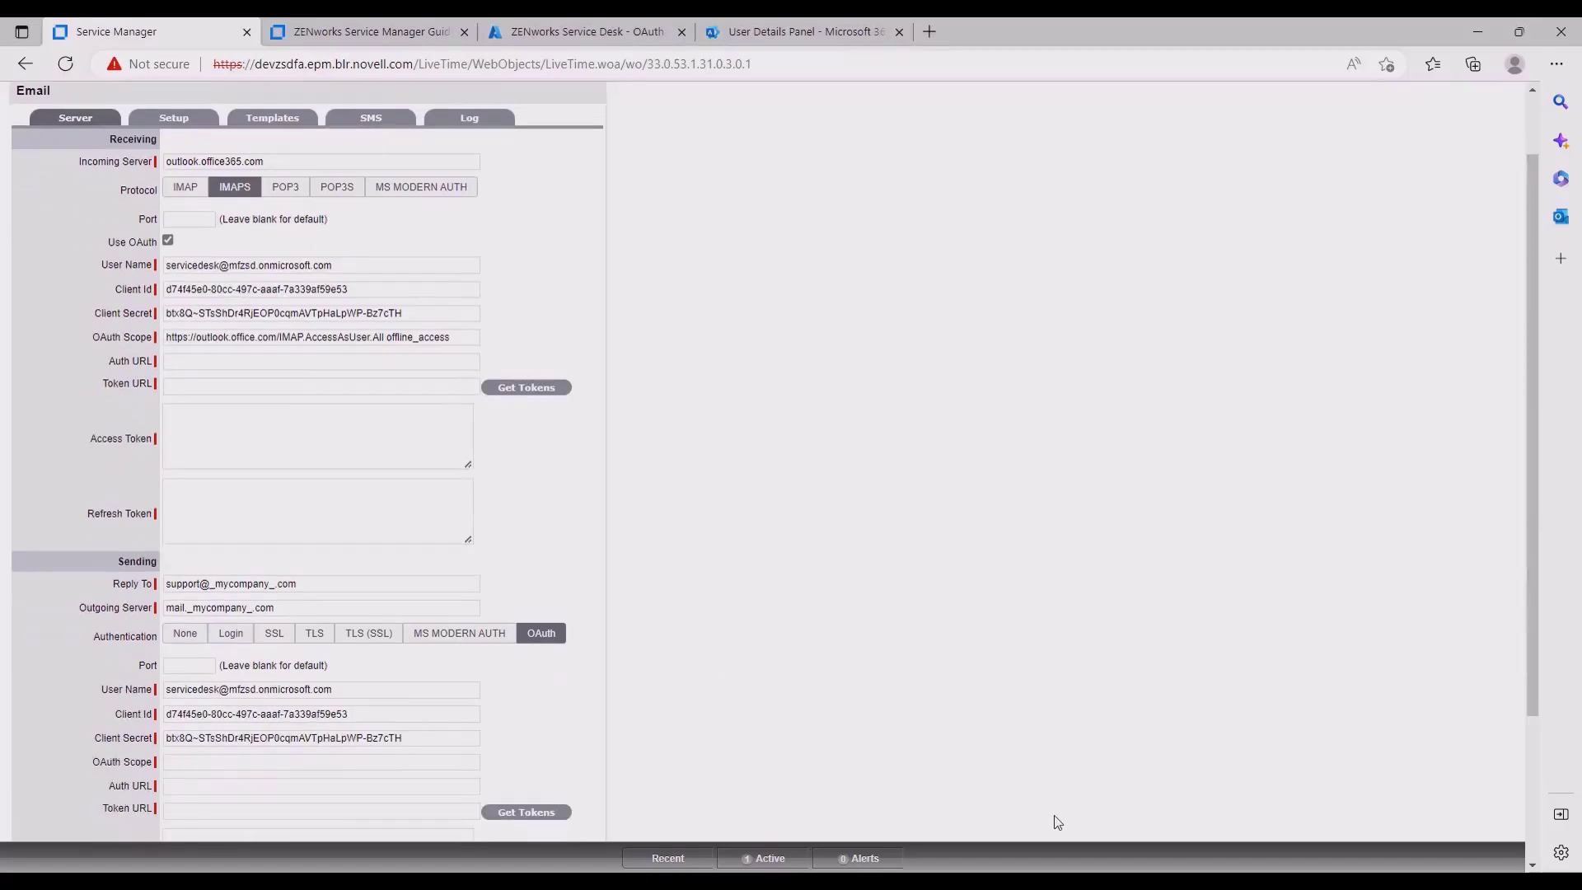
key(alt+Tab)
drag(508, 753, 784, 755)
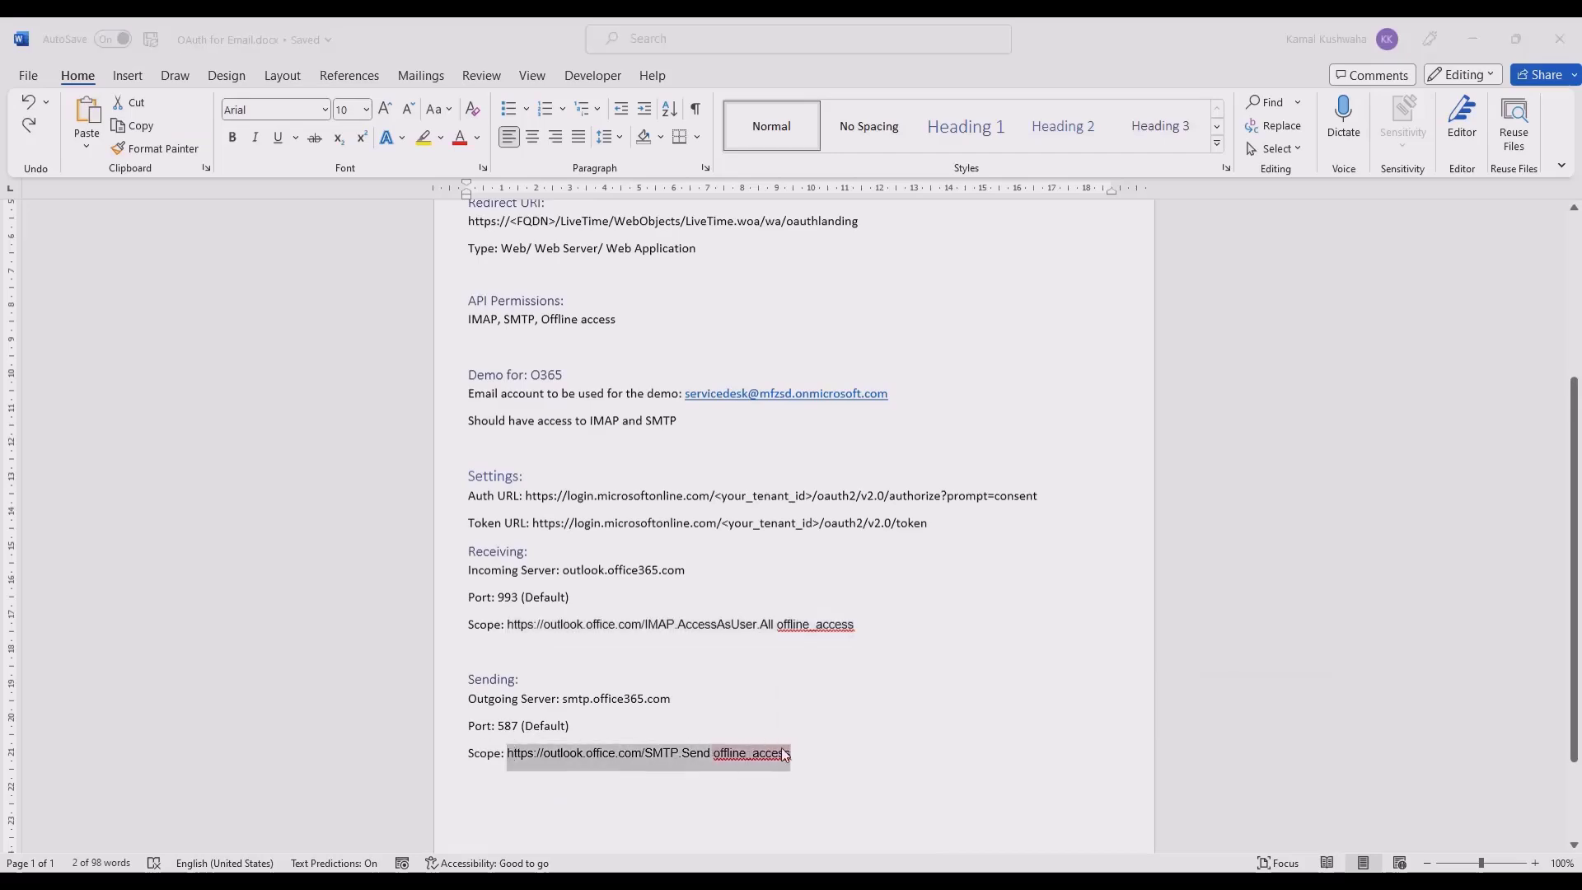
key(alt+Tab)
click(212, 766)
key(ctrl+v)
click(848, 669)
Check the tenant ID placeholders in the Word document's URLs, and copy the directory (tenant) ID from the Azure app overview
scroll(849, 669, up, 2)
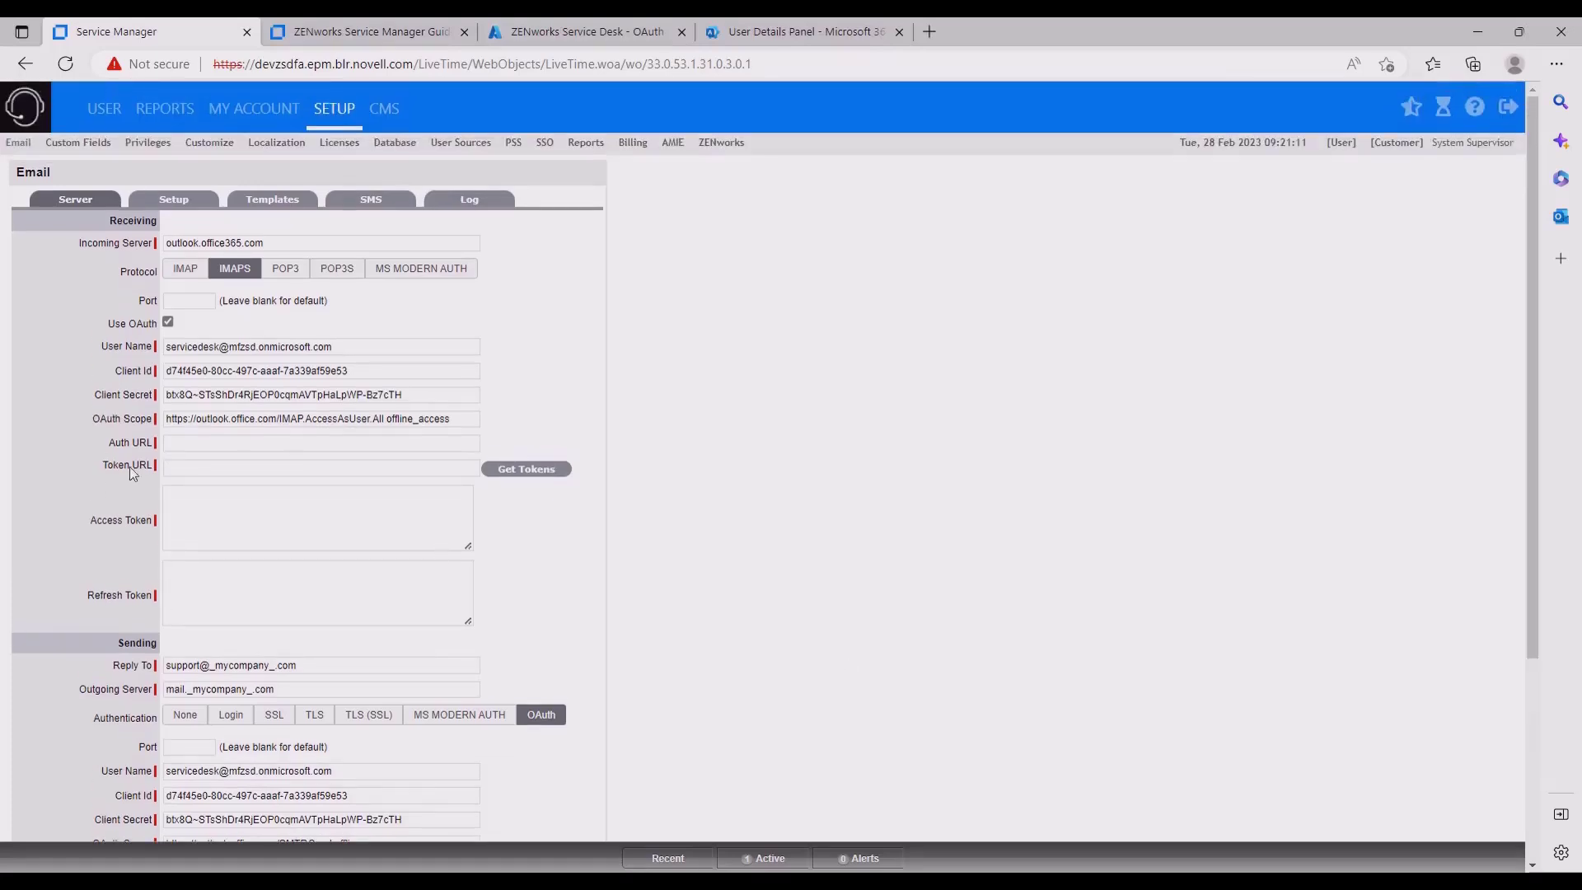
key(alt+Tab)
click(931, 702)
drag(721, 498, 818, 498)
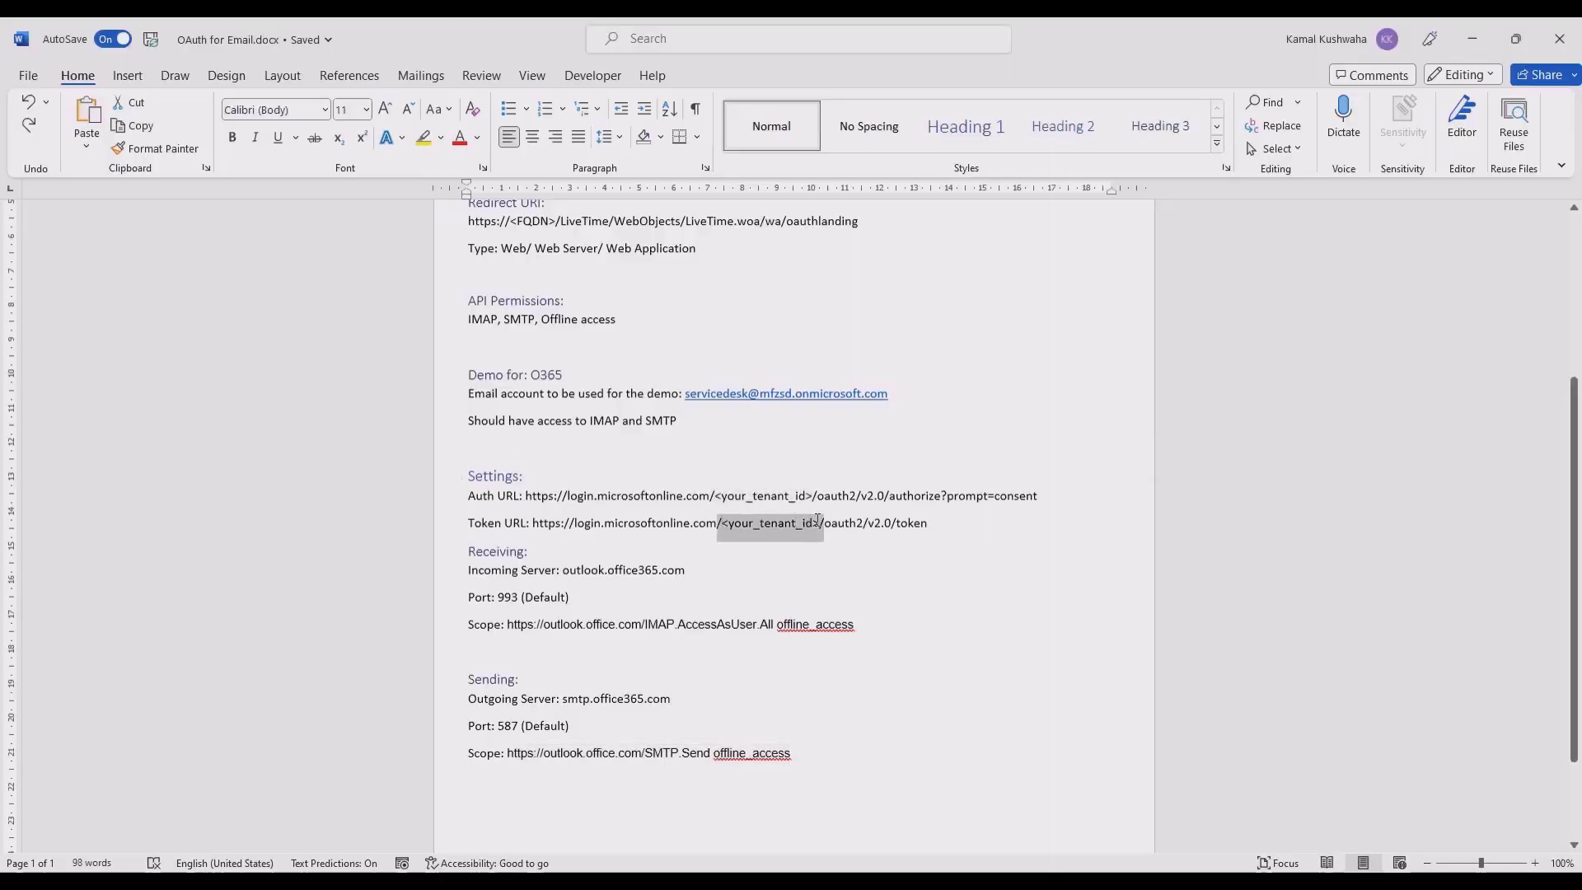
key(alt+Tab)
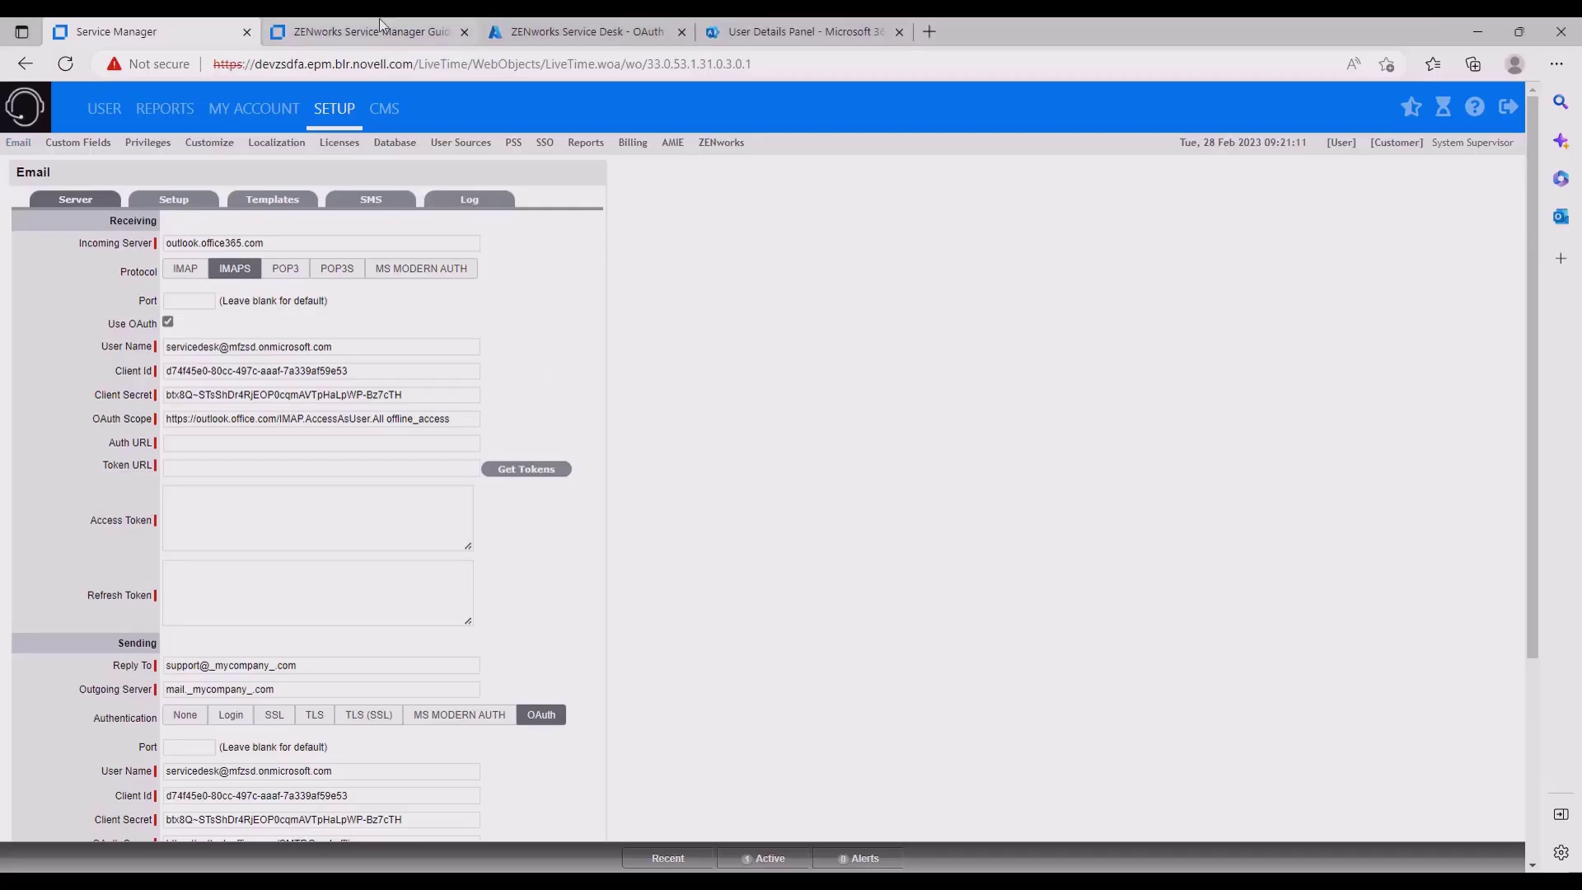
click(587, 31)
click(96, 260)
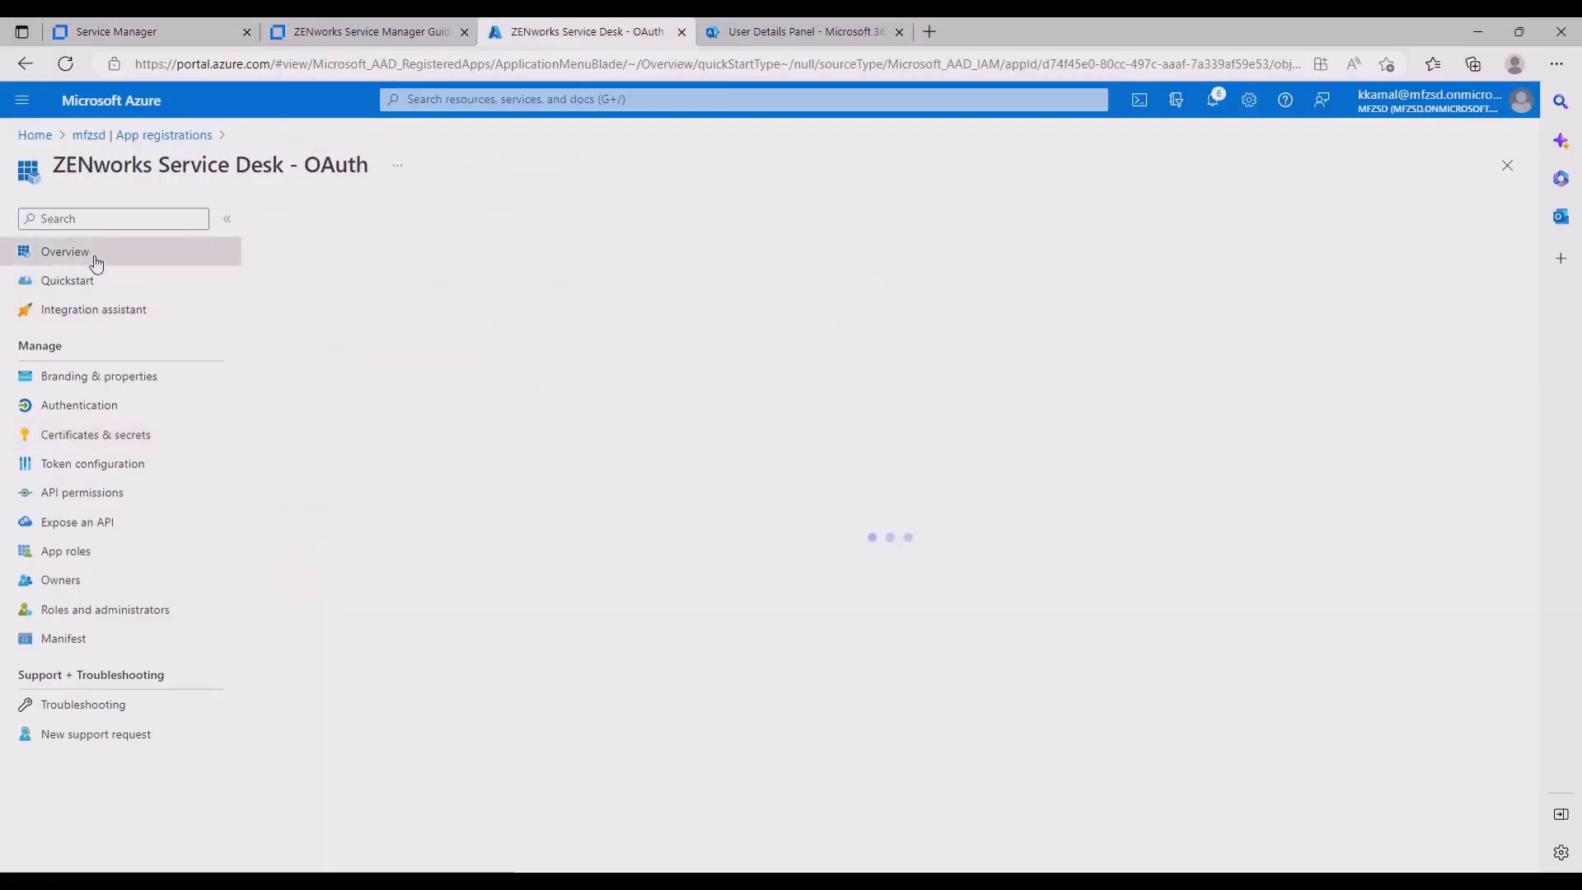
click(659, 372)
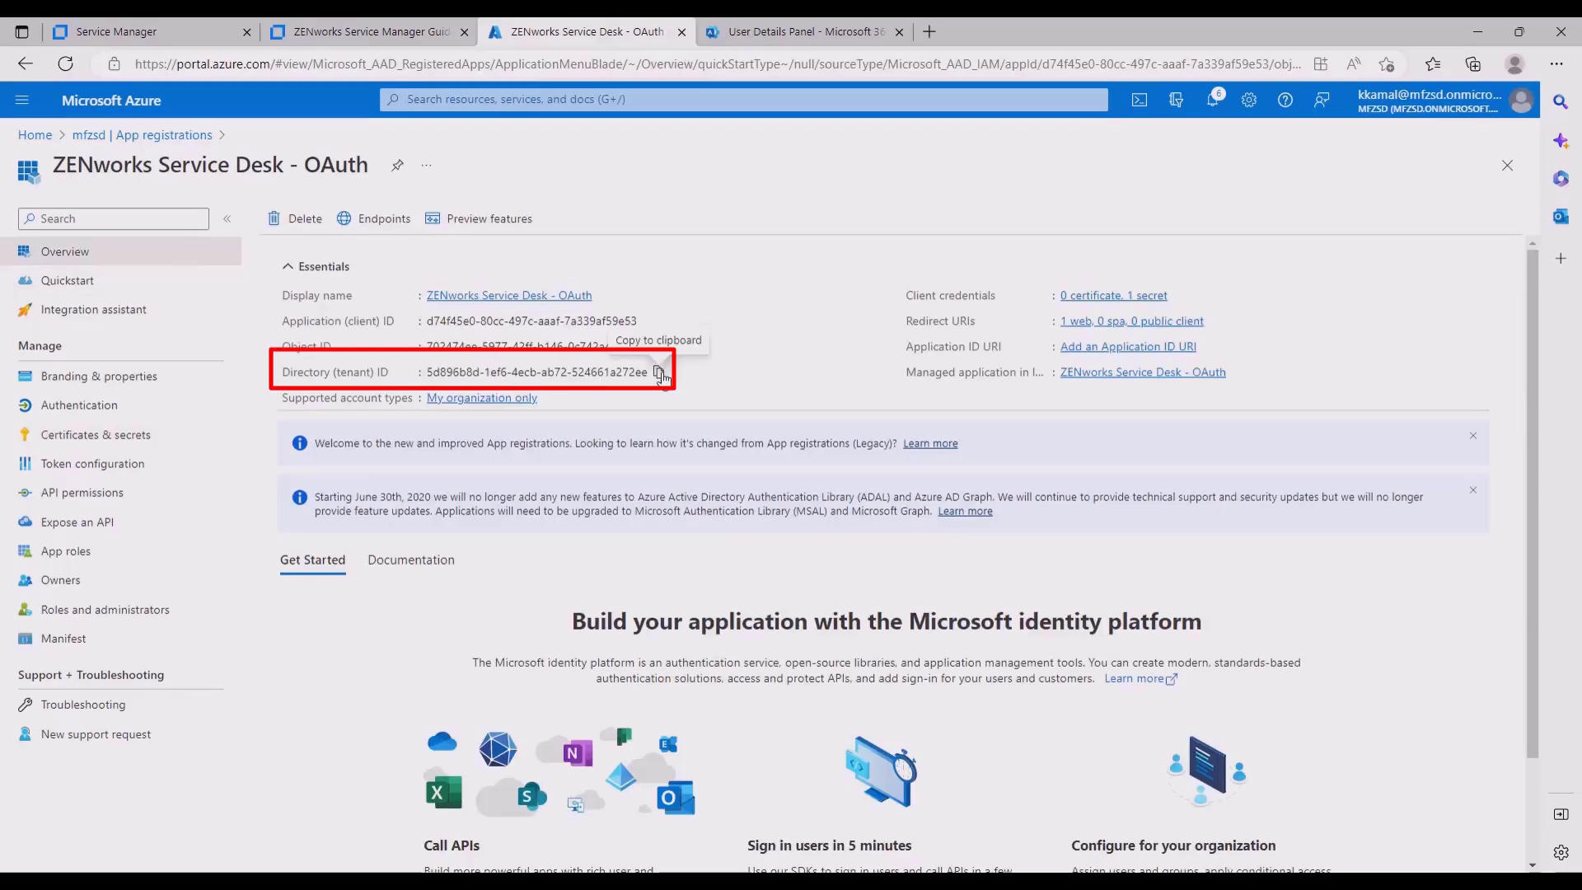
In the Word document, replace the <your_tenant_id> placeholder in the Auth URL with the copied tenant ID
key(alt+Tab)
click(800, 519)
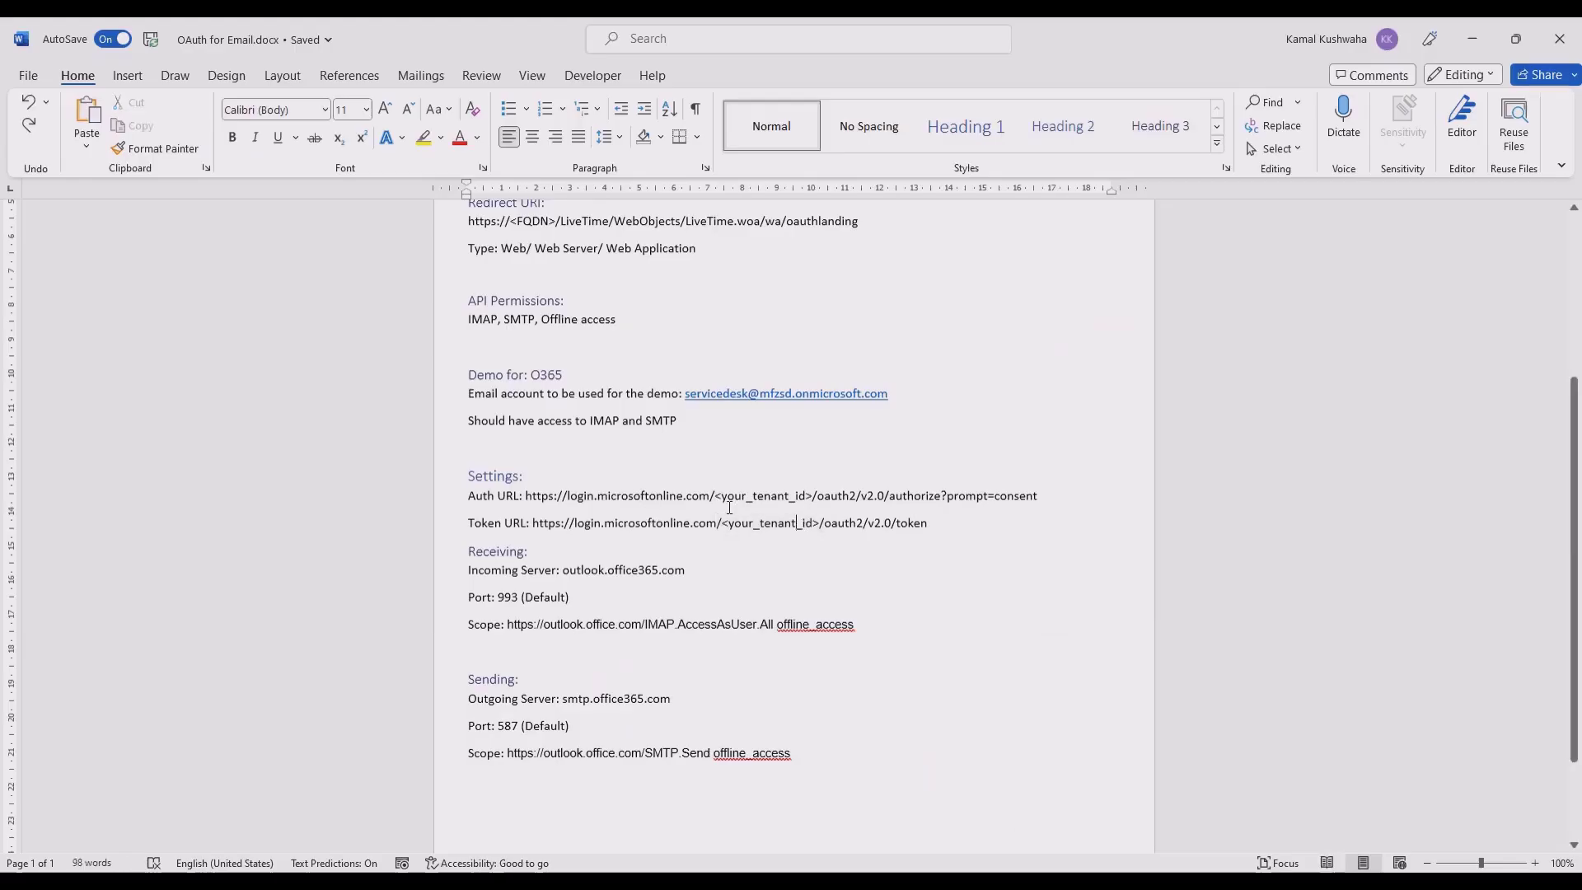
key(shift+Right)
key(shift+Right)
key(shift+Right)
key(shift+Right)
key(shift+Right)
key(shift+Right)
key(shift+Right)
key(shift+Right)
key(shift+Right)
key(shift+Right)
key(shift+Right)
key(shift+Right)
key(shift+Right)
key(shift+Right)
key(shift+Right)
key(shift+Right)
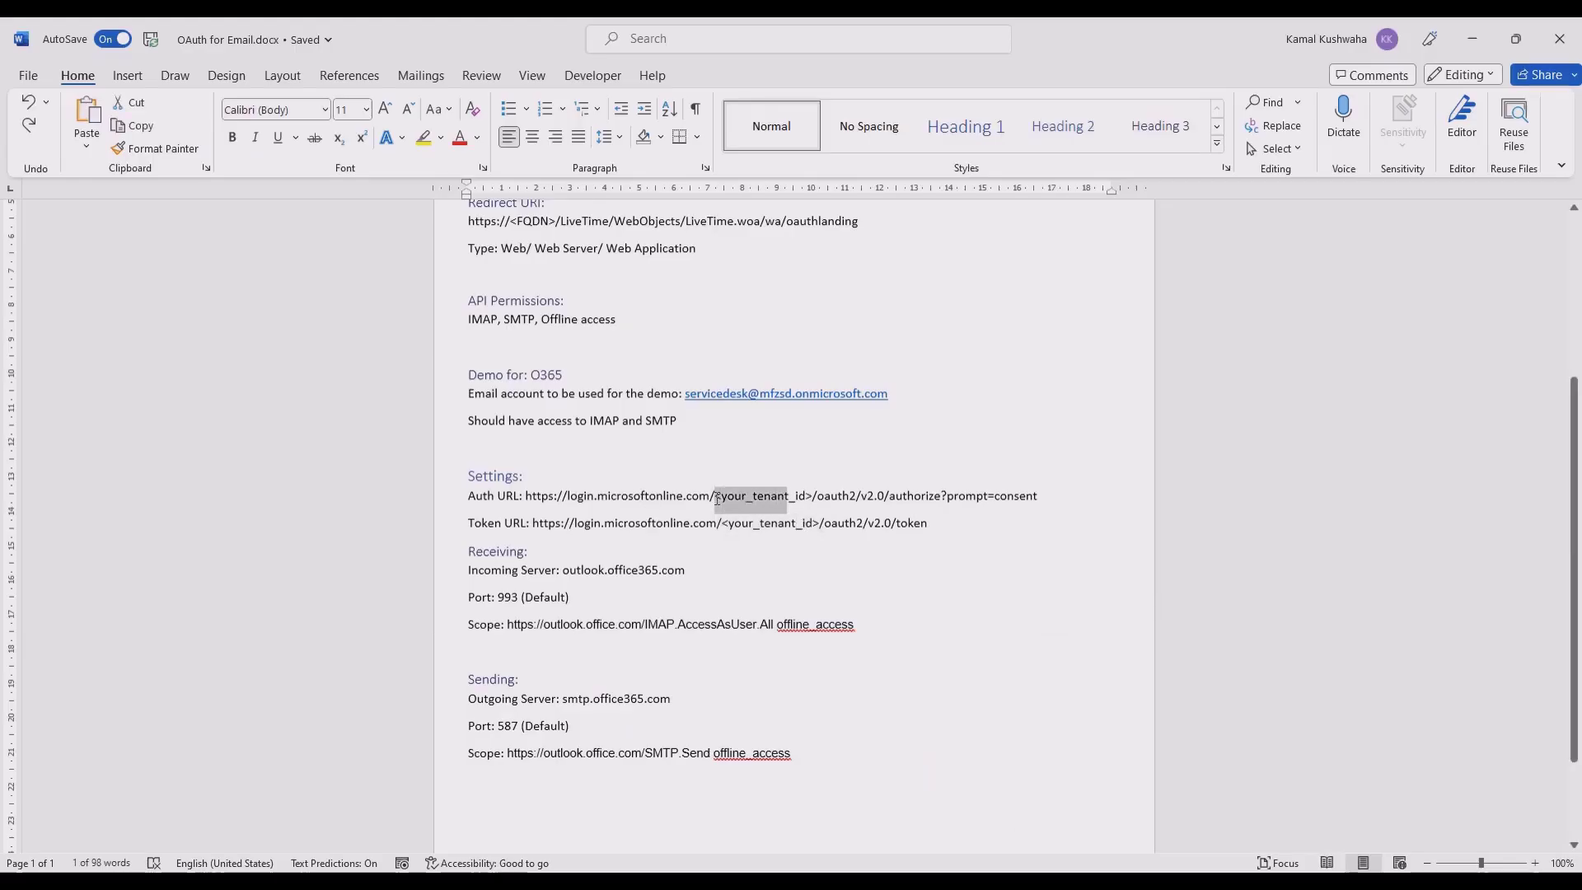
key(ctrl+v)
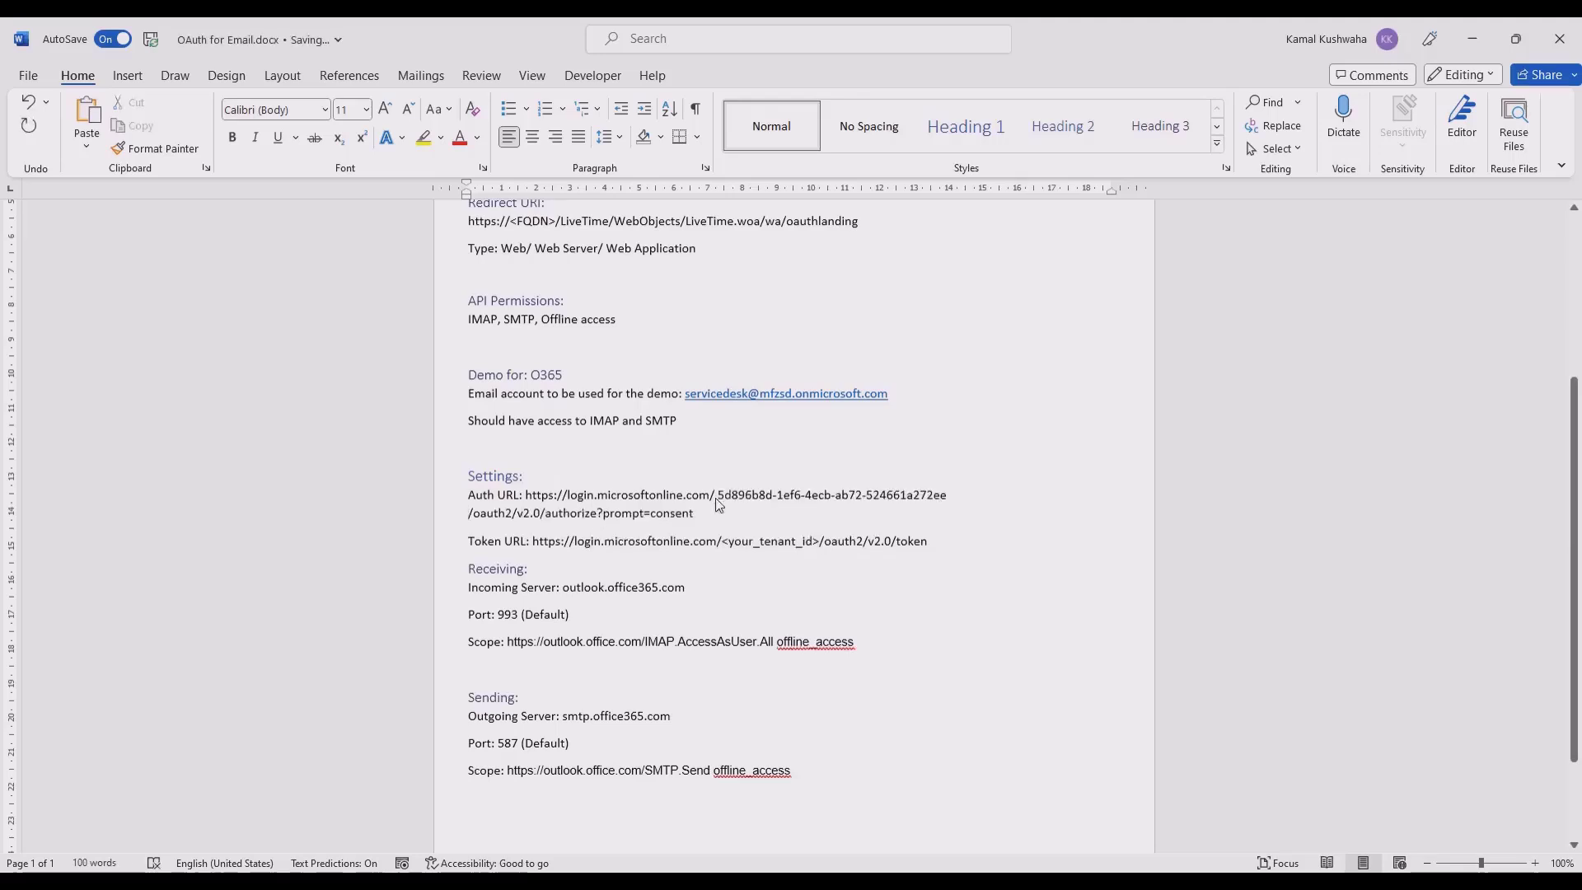
Replace the <your_tenant_id> placeholder in the document's Token URL with the copied tenant ID
click(722, 541)
key(shift+Right)
key(shift+Right)
key(shift+Right)
key(shift+Right)
key(shift+Right)
key(shift+Right)
key(shift+Right)
key(shift+Right)
key(shift+Right)
key(shift+Right)
key(shift+Right)
key(shift+Right)
key(shift+Right)
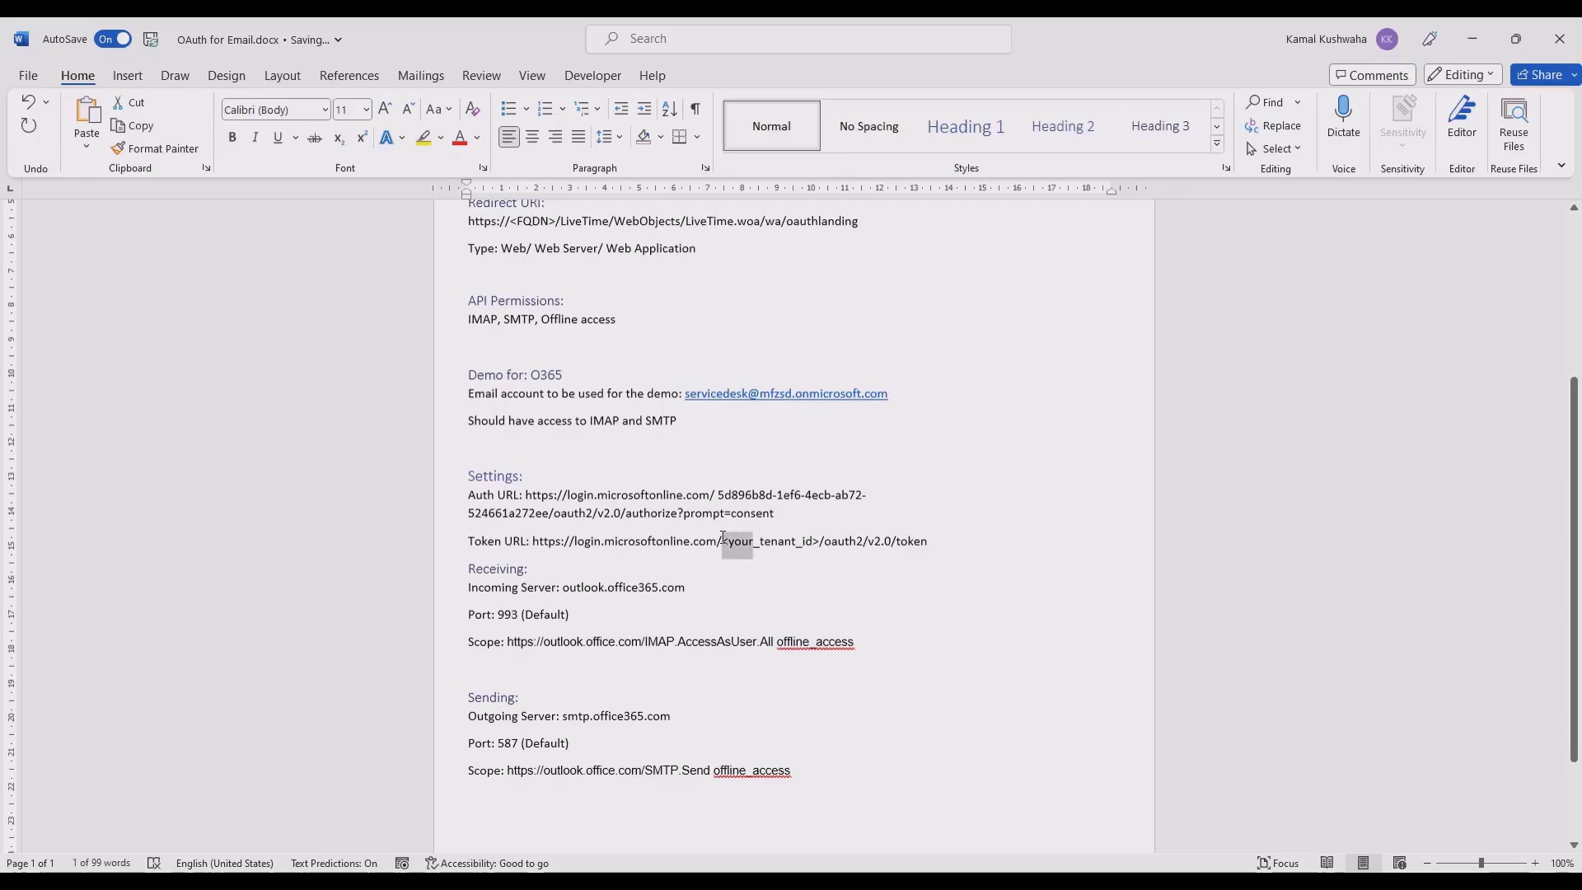
key(shift+Right)
key(shift+Right)
key(shift+Right)
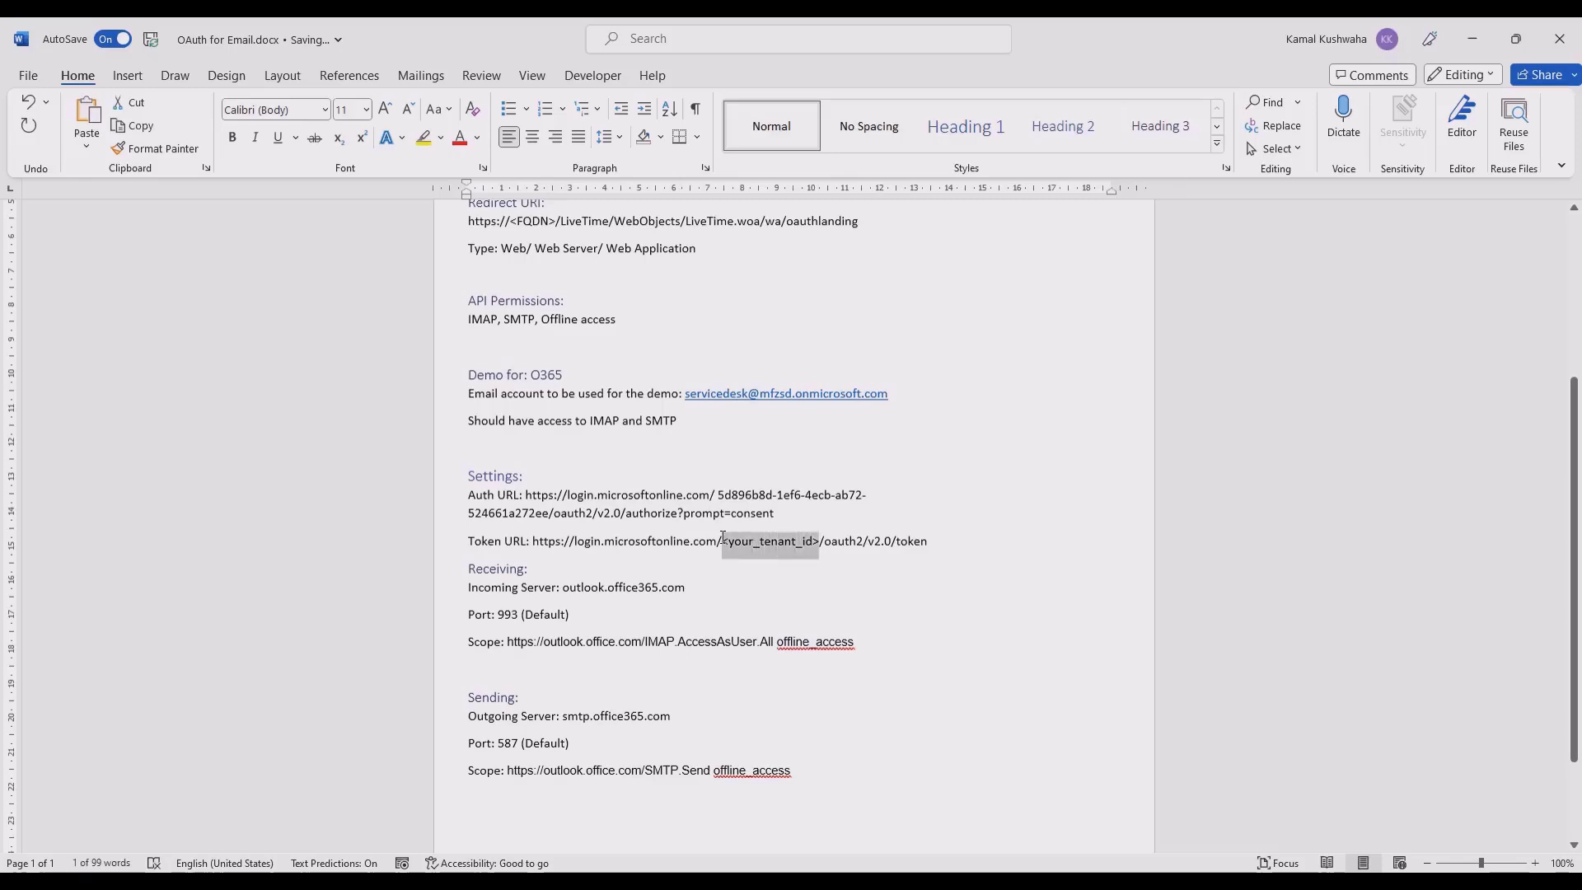
key(ctrl+v)
Copy the completed Auth URL from the document and paste it as Auth URL for both receiving and sending in Service Manager
drag(773, 515, 530, 497)
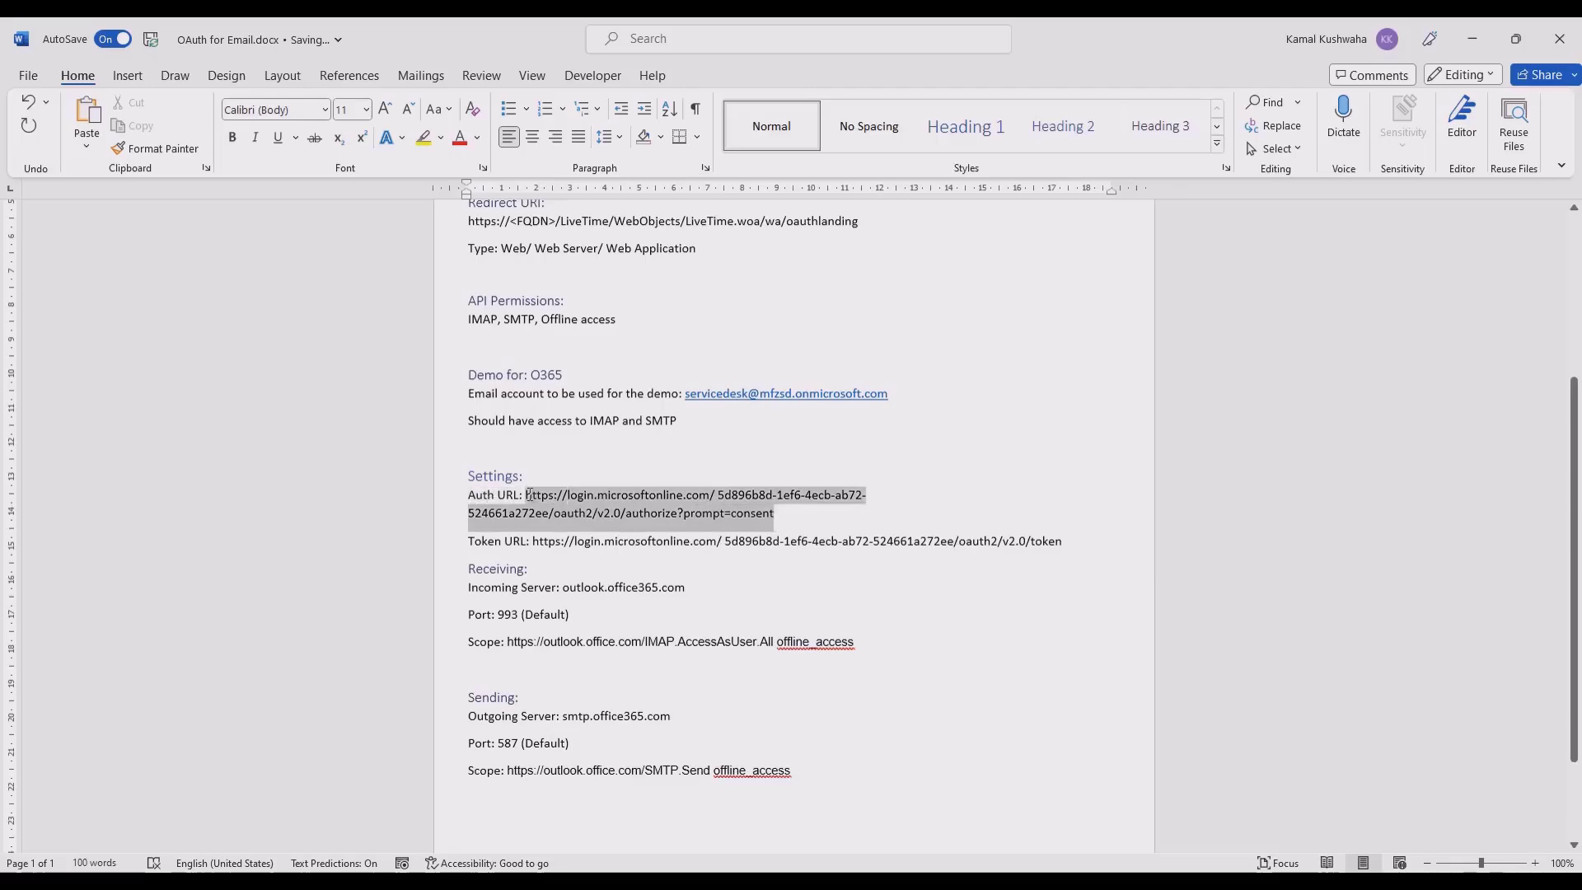
key(alt+Tab)
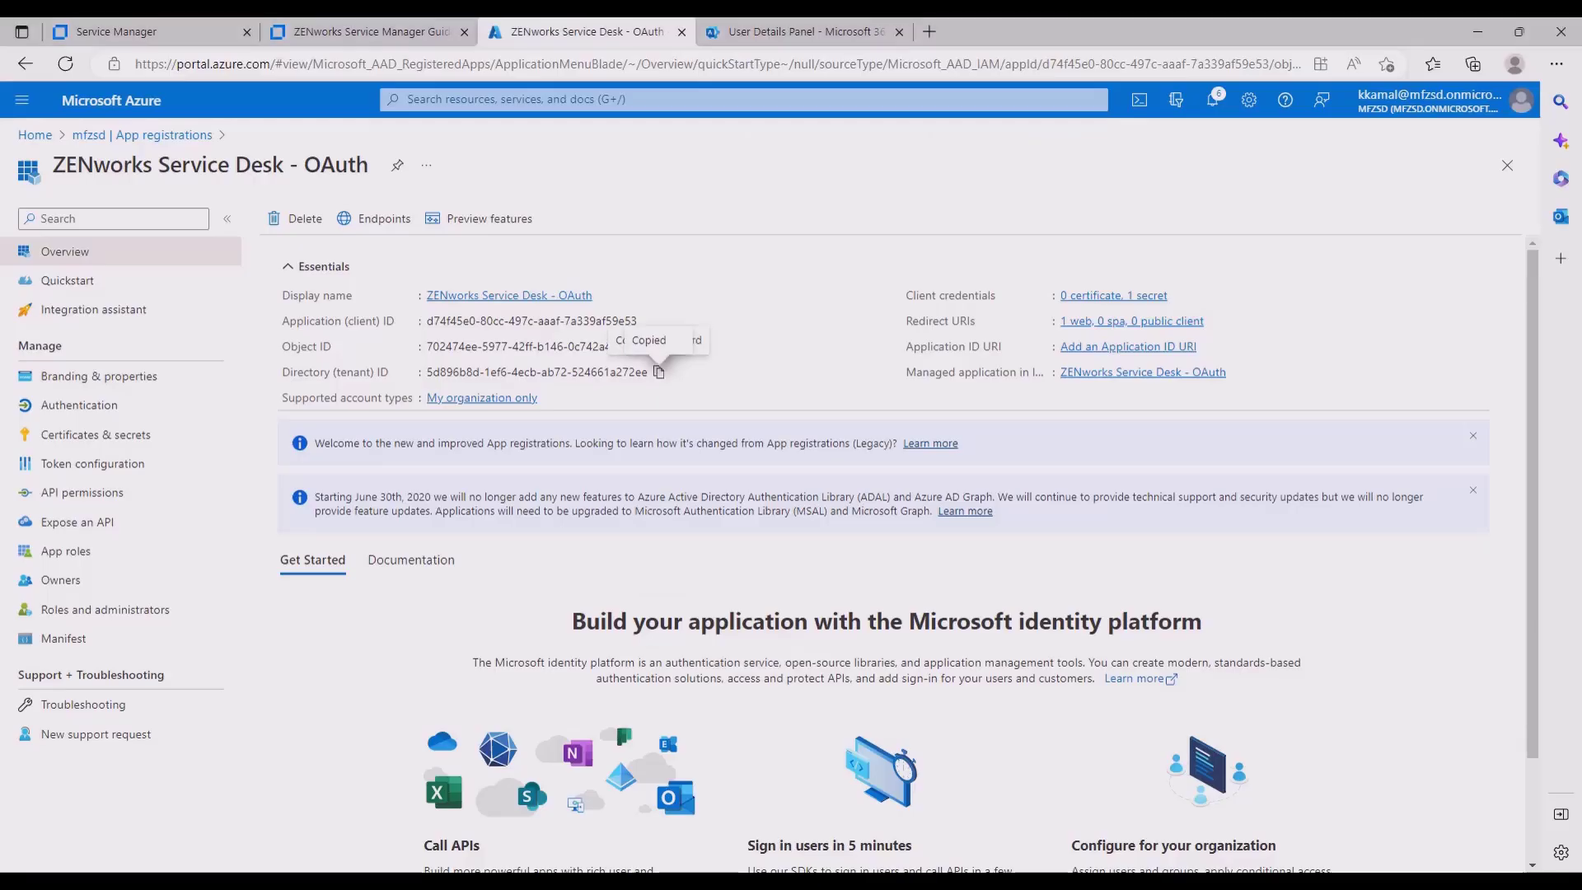
click(120, 31)
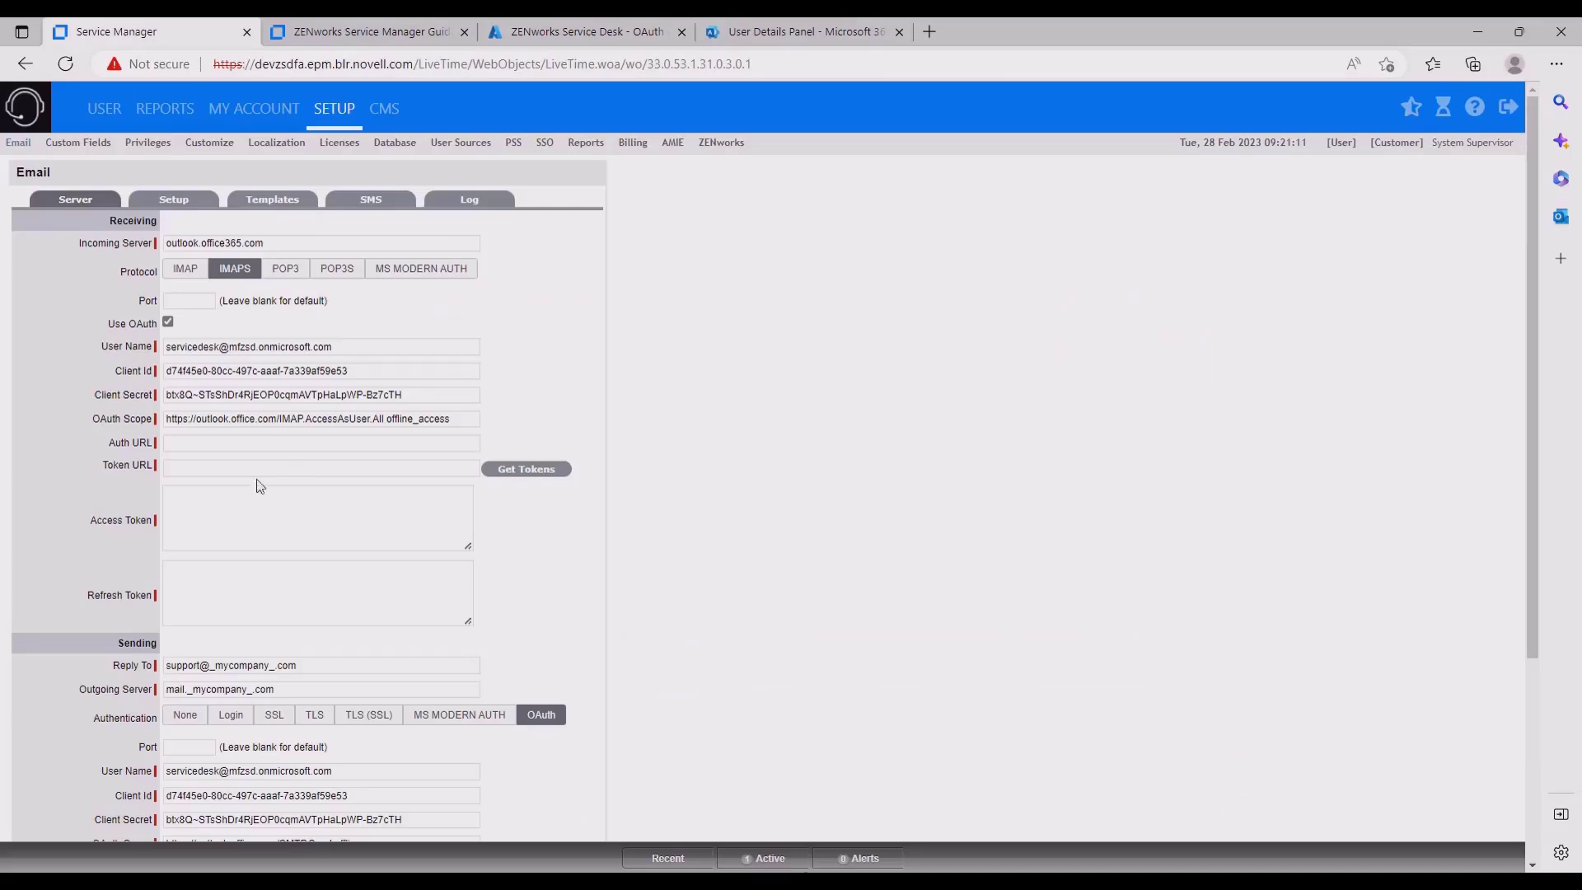
click(214, 444)
key(ctrl+v)
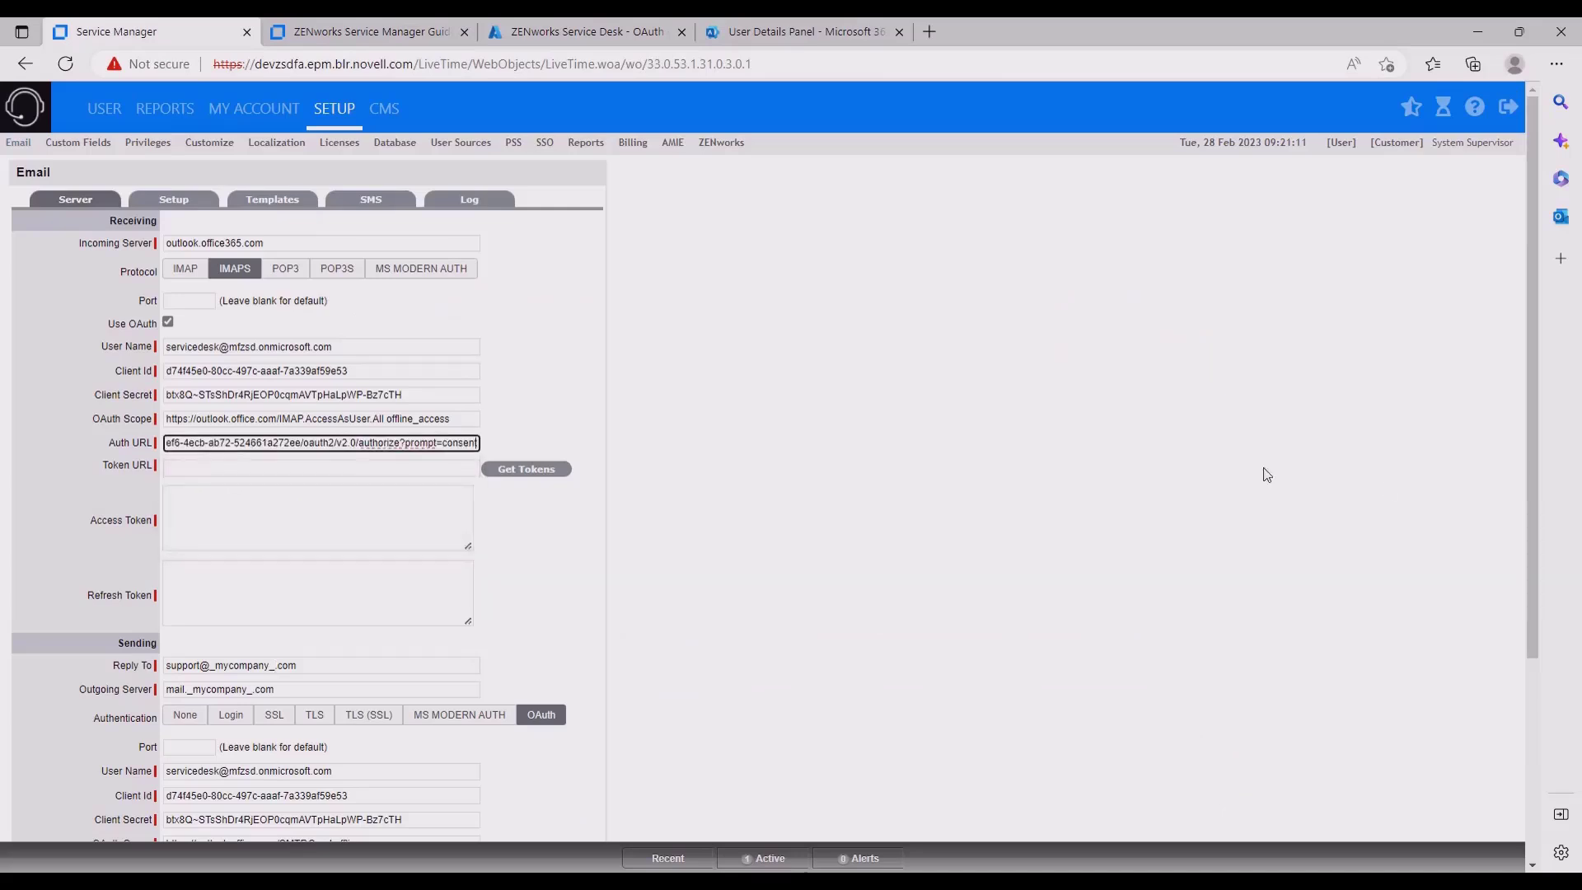
scroll(1521, 485, down, 2)
click(322, 724)
key(ctrl+v)
click(968, 552)
Copy the completed Token URL from the Word document and paste it as Token URL for both receiving and sending in Service Manager
key(alt+Tab)
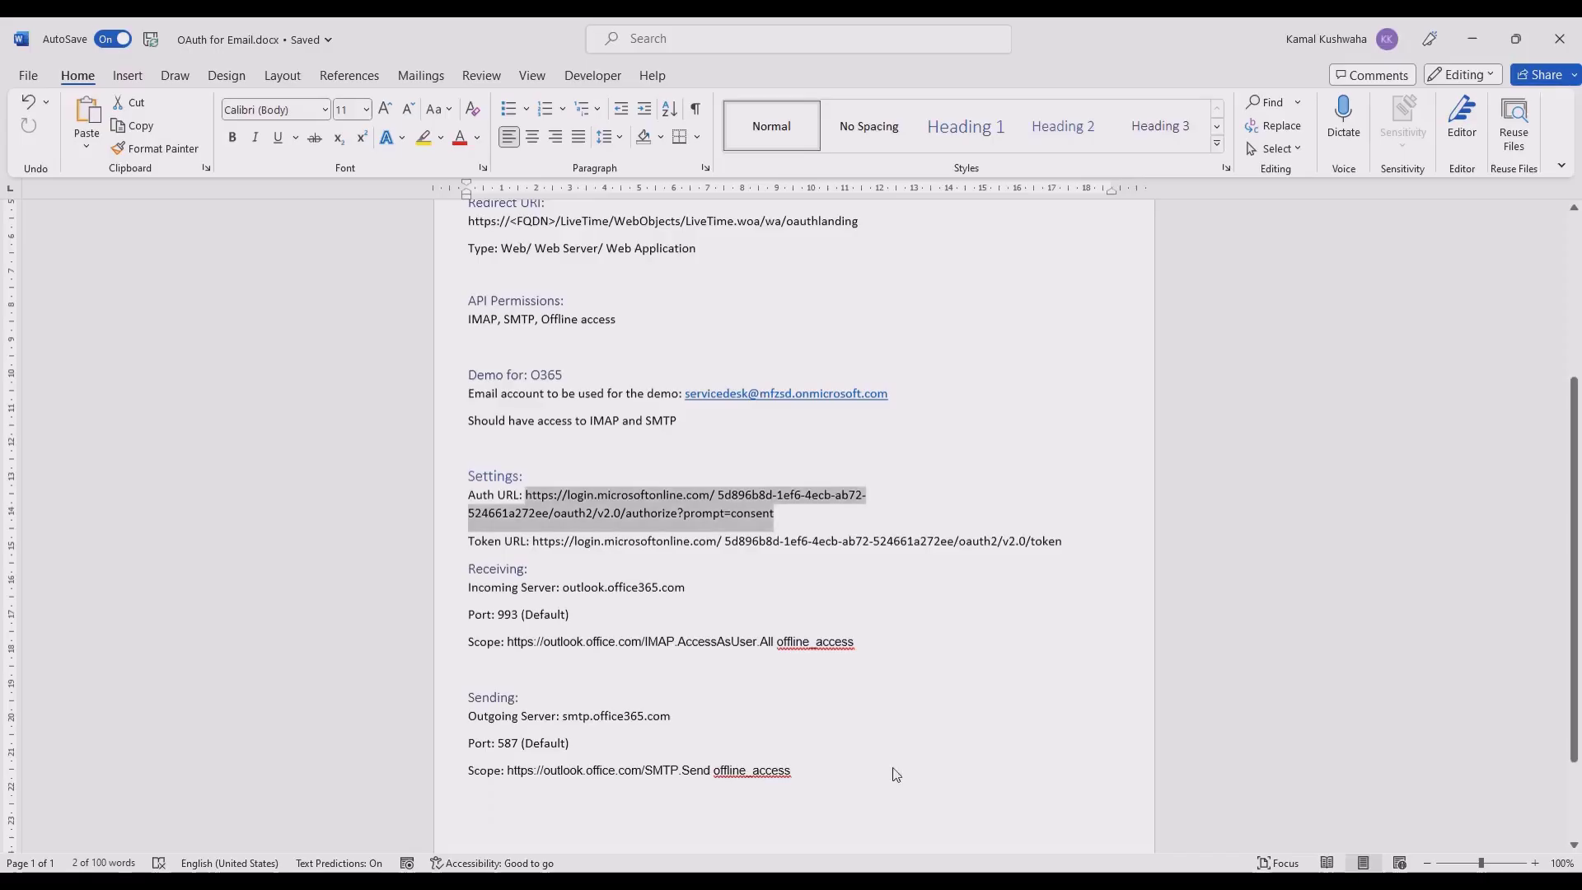
drag(533, 541, 1063, 547)
key(ctrl+c)
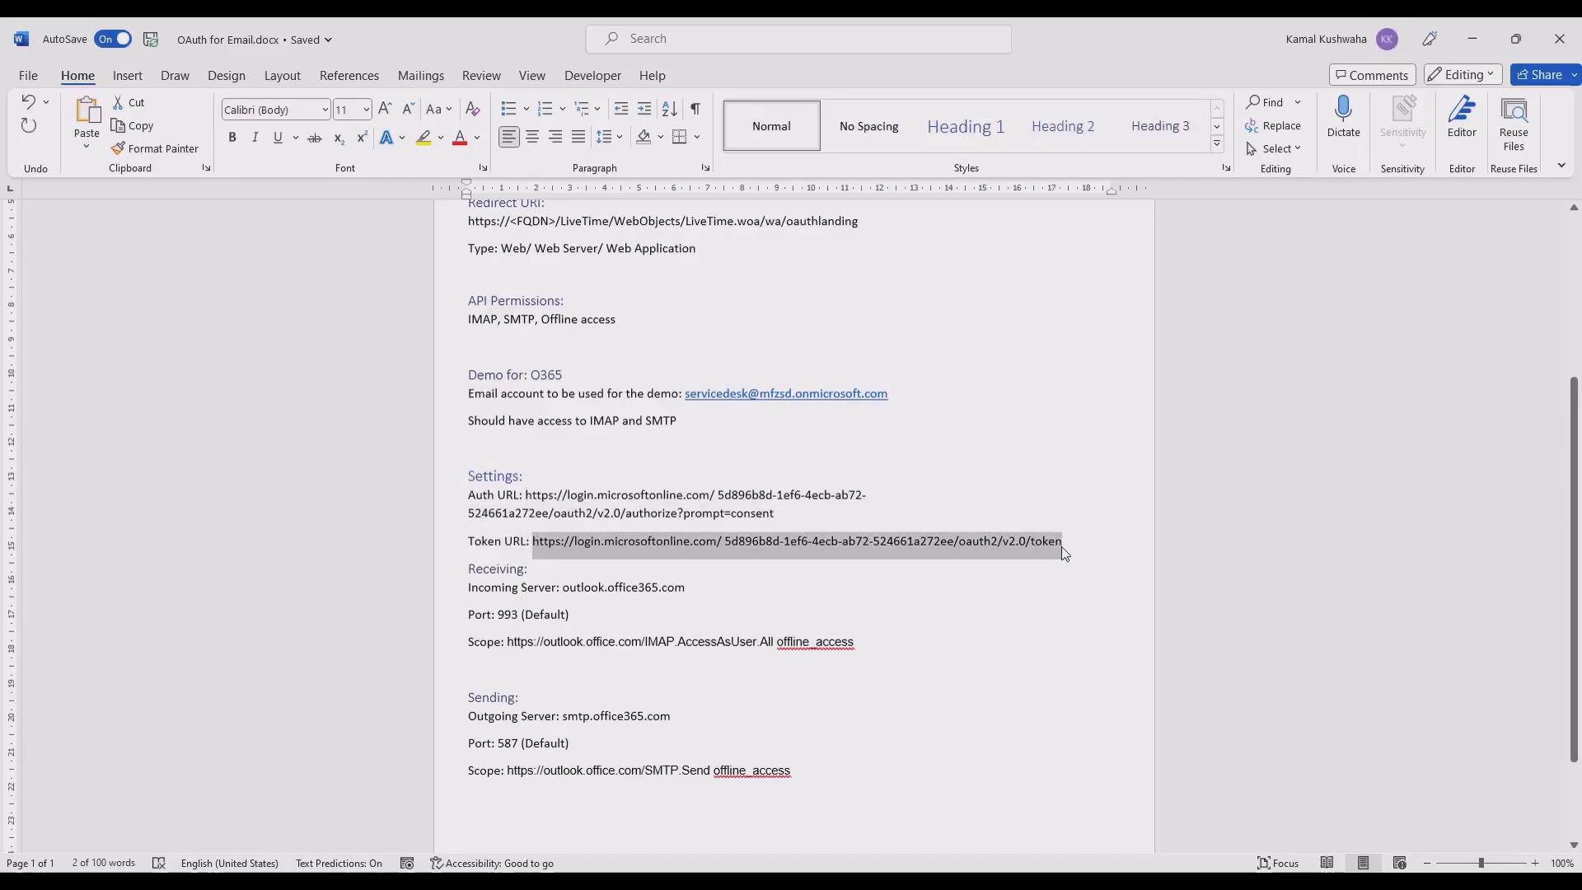
key(alt+Tab)
click(272, 326)
key(ctrl+v)
click(195, 751)
key(ctrl+v)
click(848, 449)
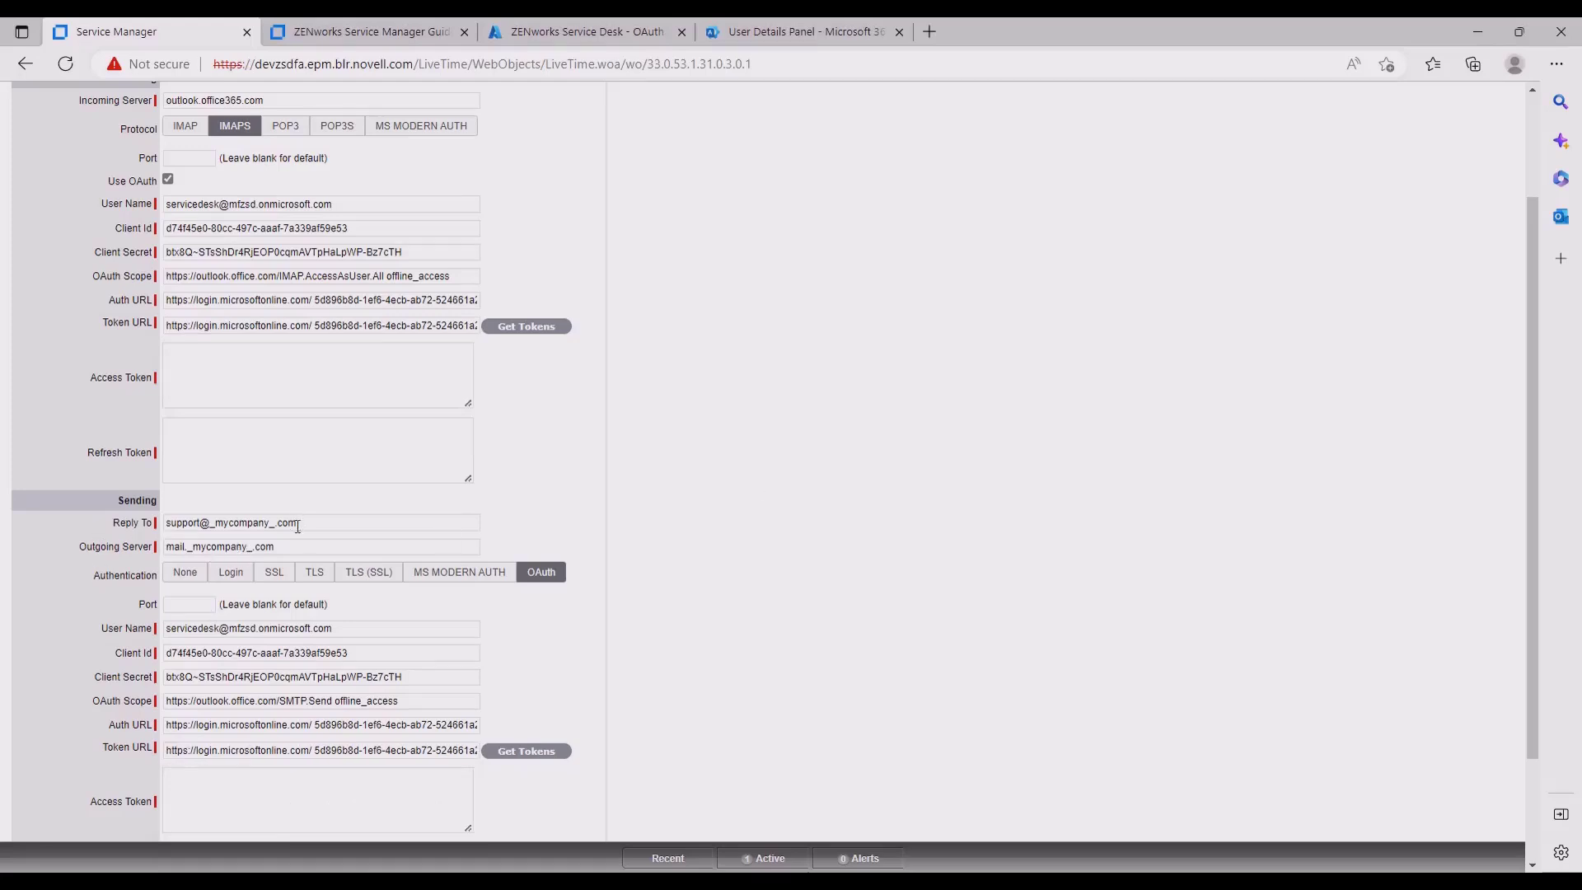
Copy the email account in the sending User Name and paste it over the placeholder Reply To address
drag(351, 628, 136, 647)
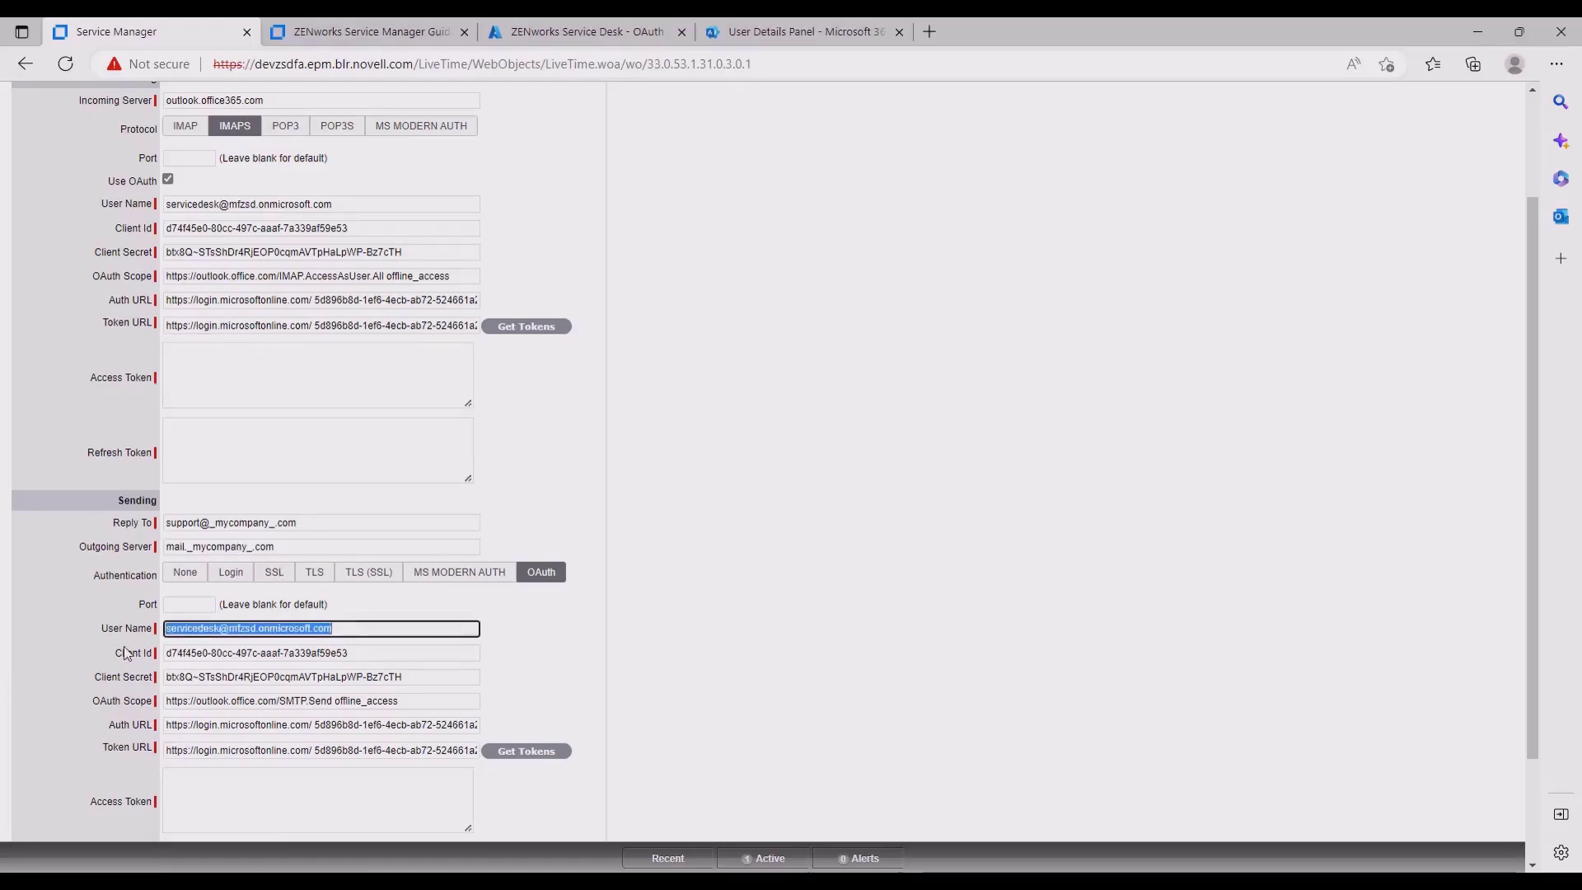
key(ctrl+c)
triple_click(322, 524)
key(ctrl+v)
click(629, 560)
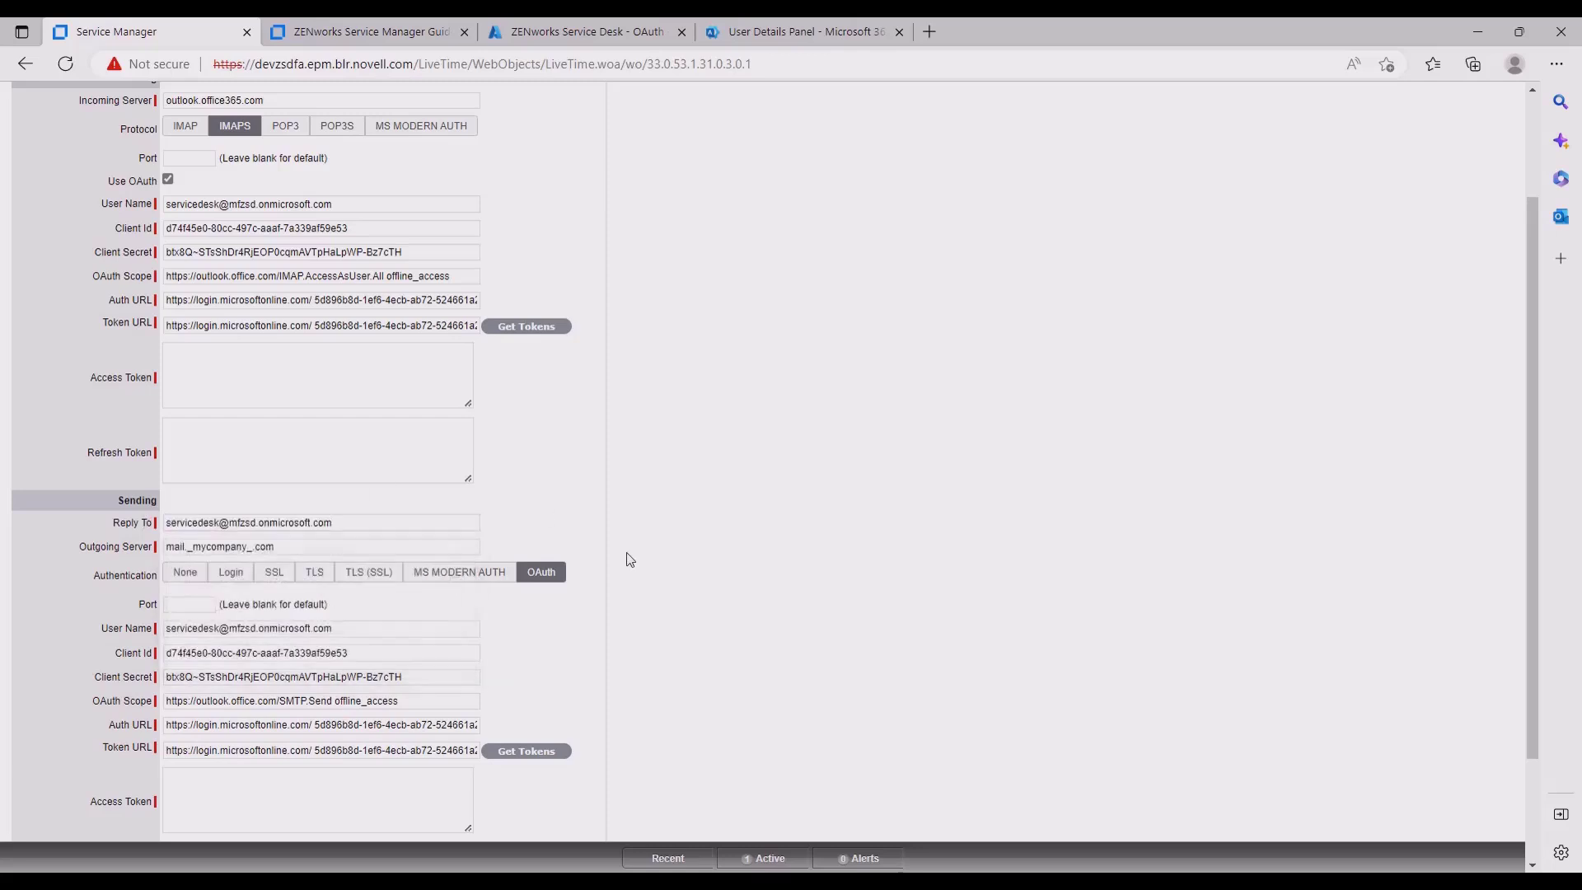
Copy smtp.office365.com from the Word document's sending settings and paste it as the Outgoing Server in Service Manager
key(alt+Tab)
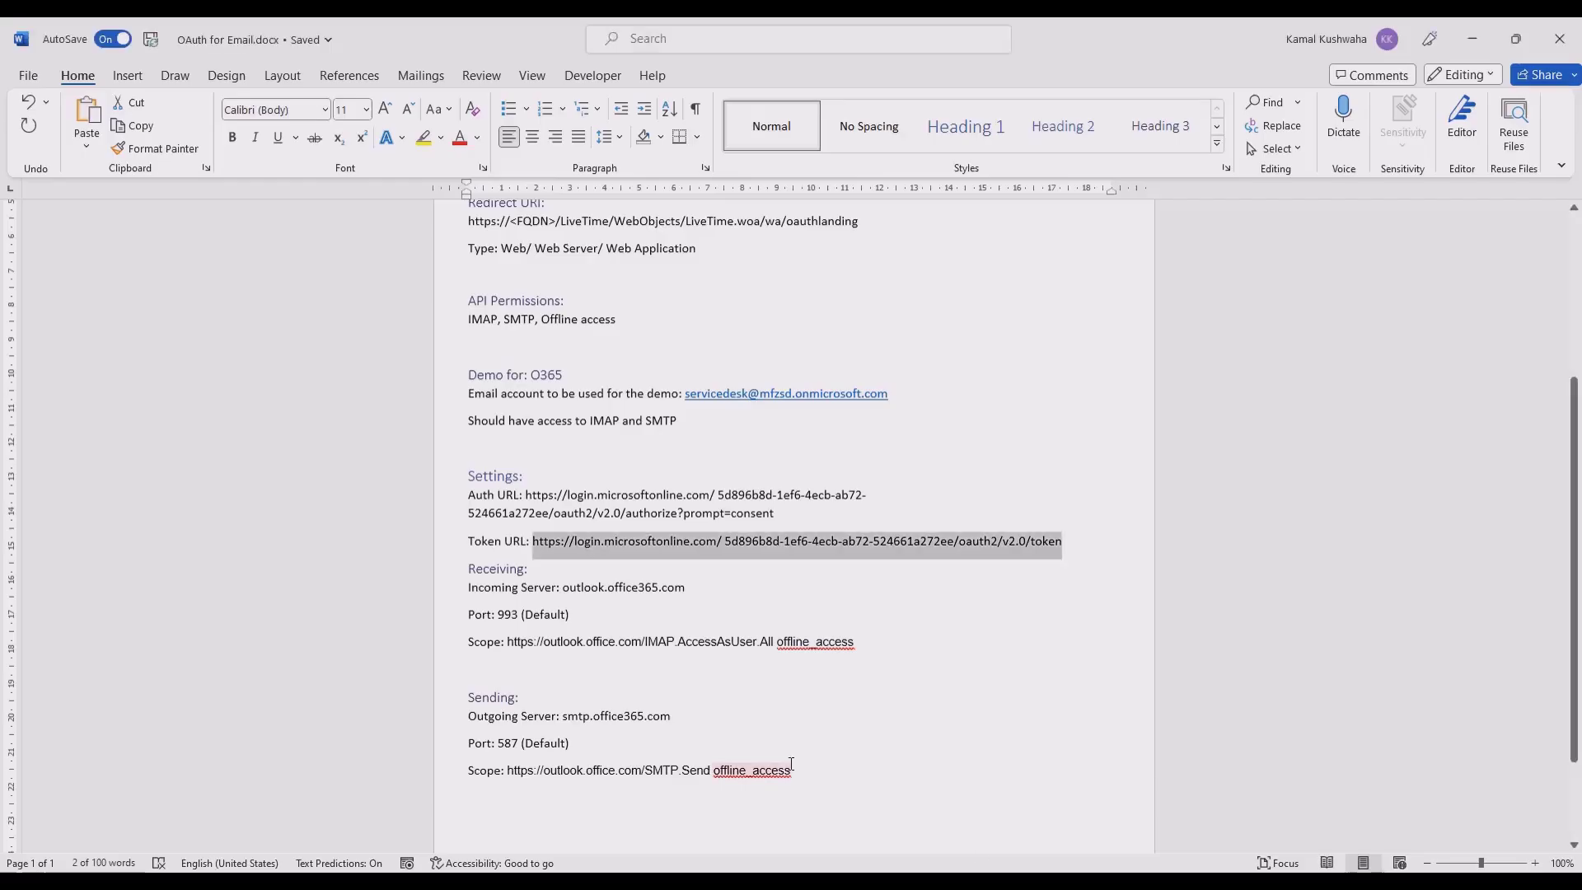
drag(563, 715, 672, 716)
key(alt+Tab)
triple_click(287, 547)
key(ctrl+v)
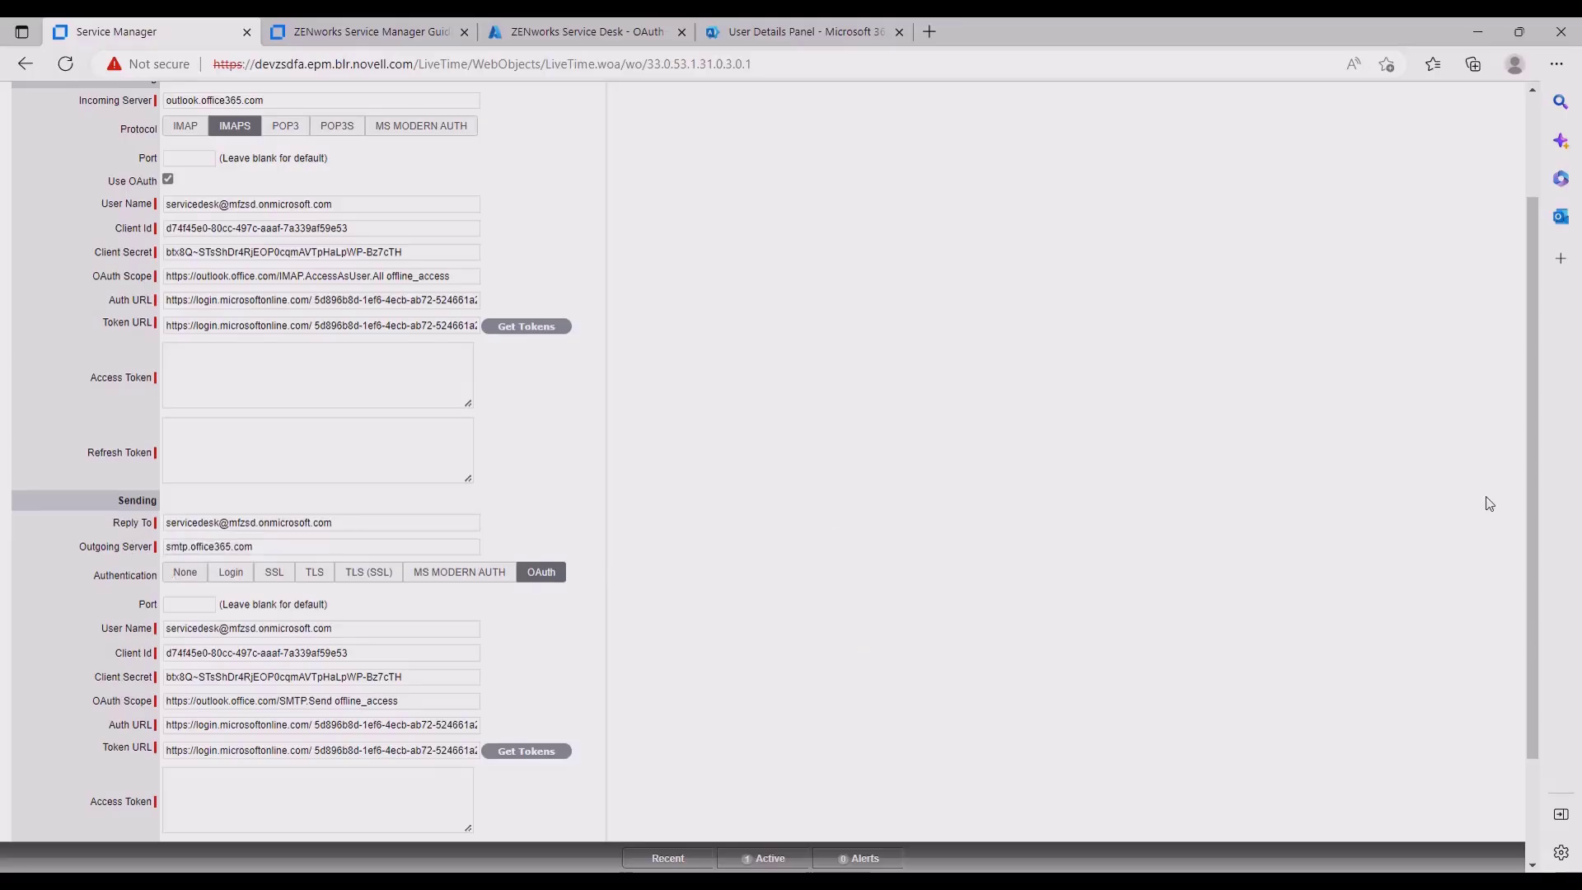
Remove the stray space before the tenant ID in the Auth URL and Token URL of both the receiving and sending settings
mouse_move(1529, 524)
mouse_down()
mouse_move(1551, 666)
mouse_move(1539, 519)
mouse_up()
click(315, 318)
key(BackSpace)
click(318, 344)
key(BackSpace)
click(315, 743)
key(BackSpace)
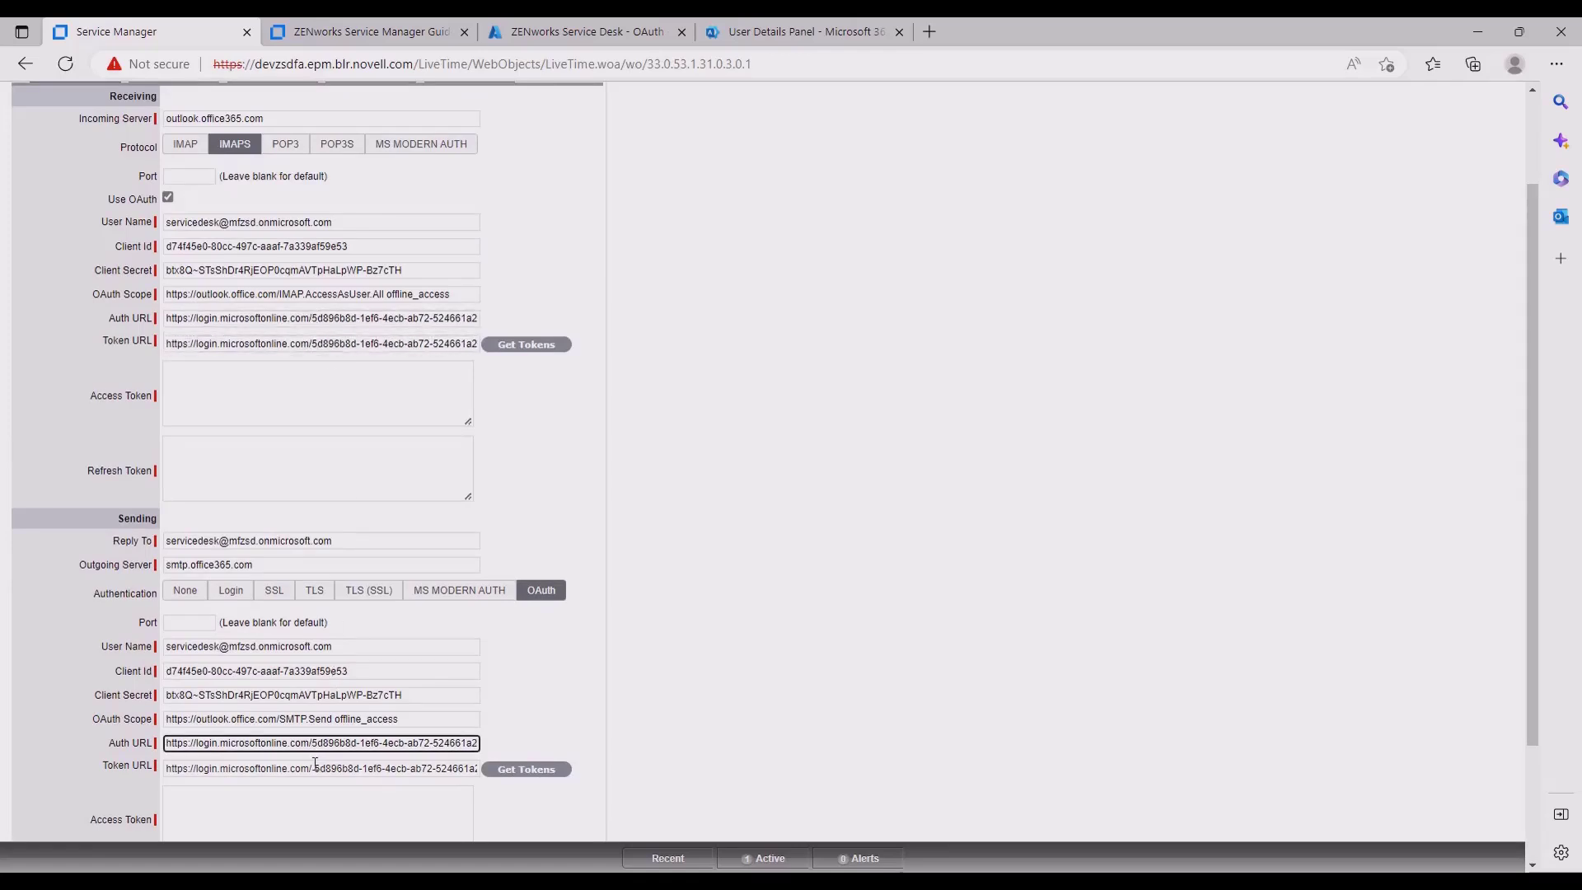
click(314, 766)
key(BackSpace)
click(941, 476)
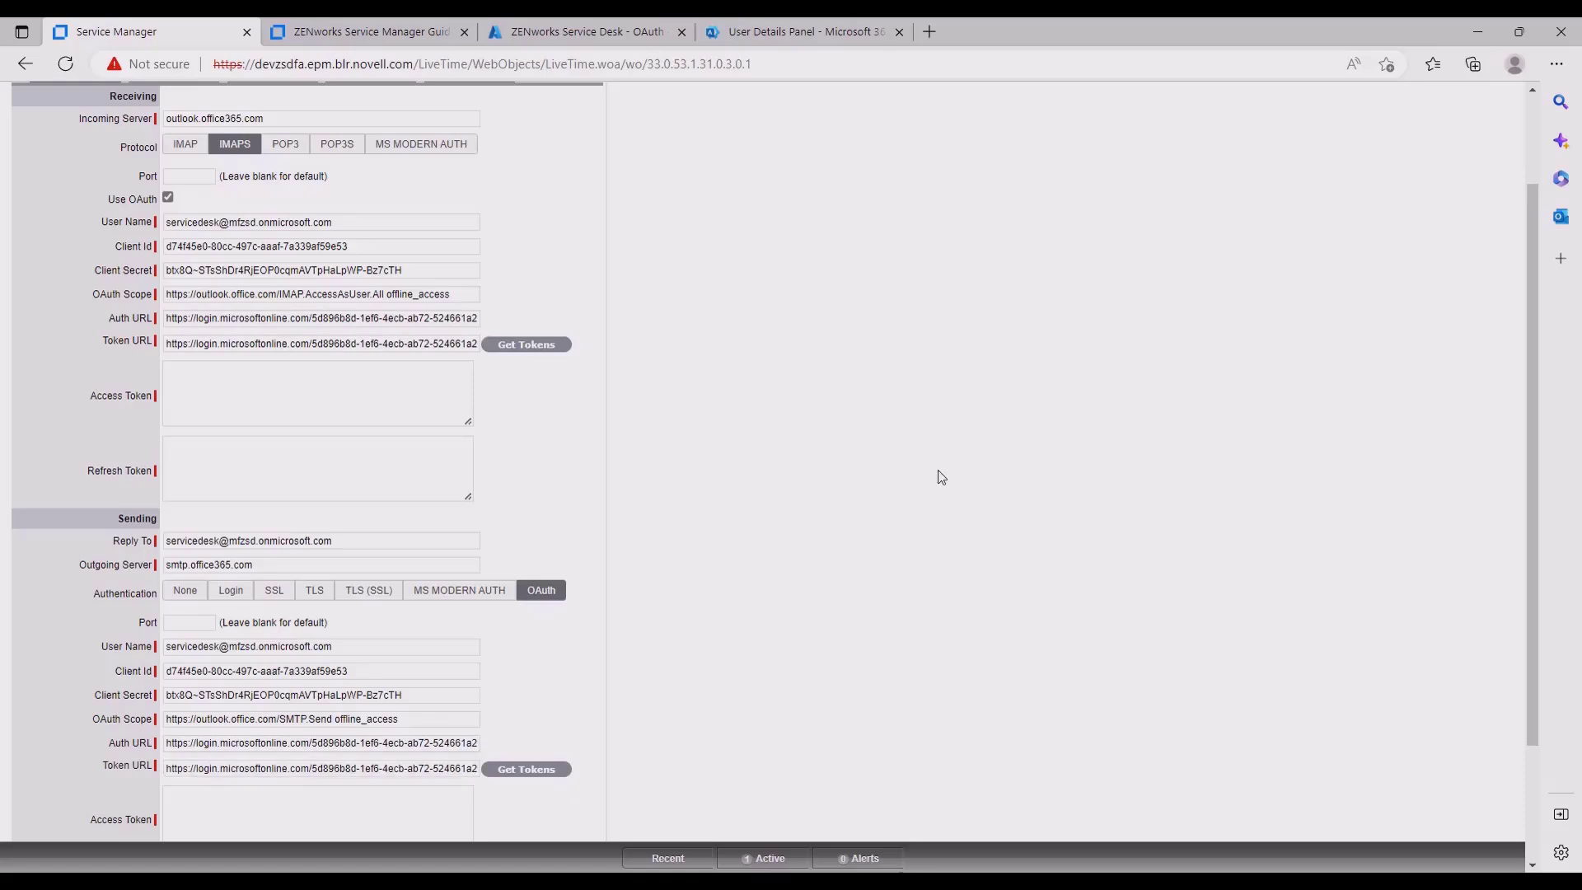
Generate the receiving tokens, signing in with the service desk account and accepting the permissions requested by ZENworks Service Desk - OAuth
drag(1526, 488, 1524, 402)
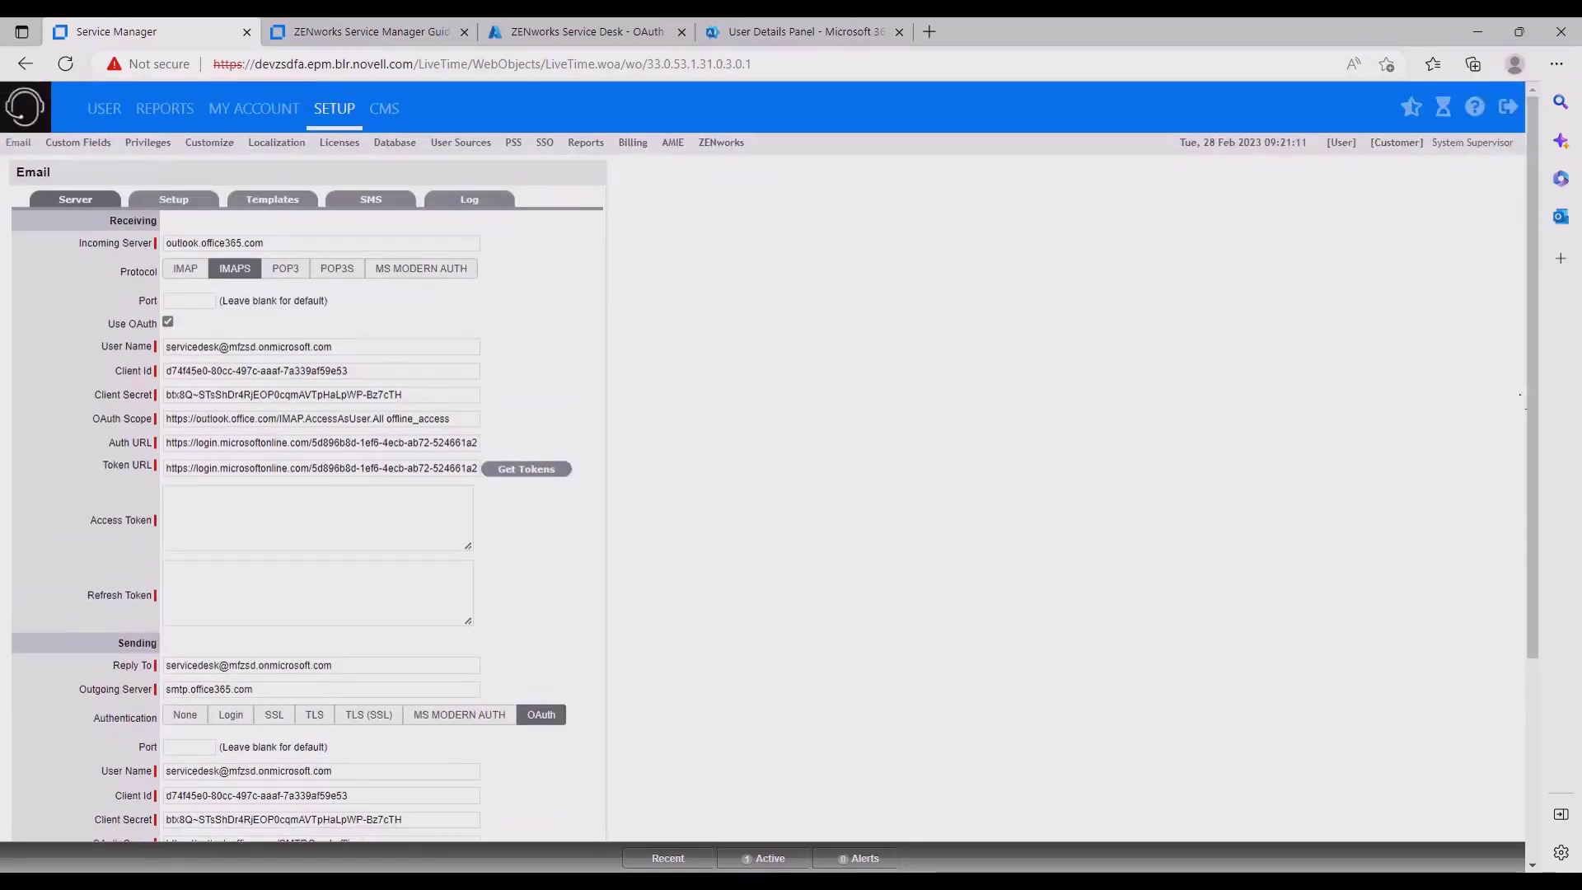
click(528, 470)
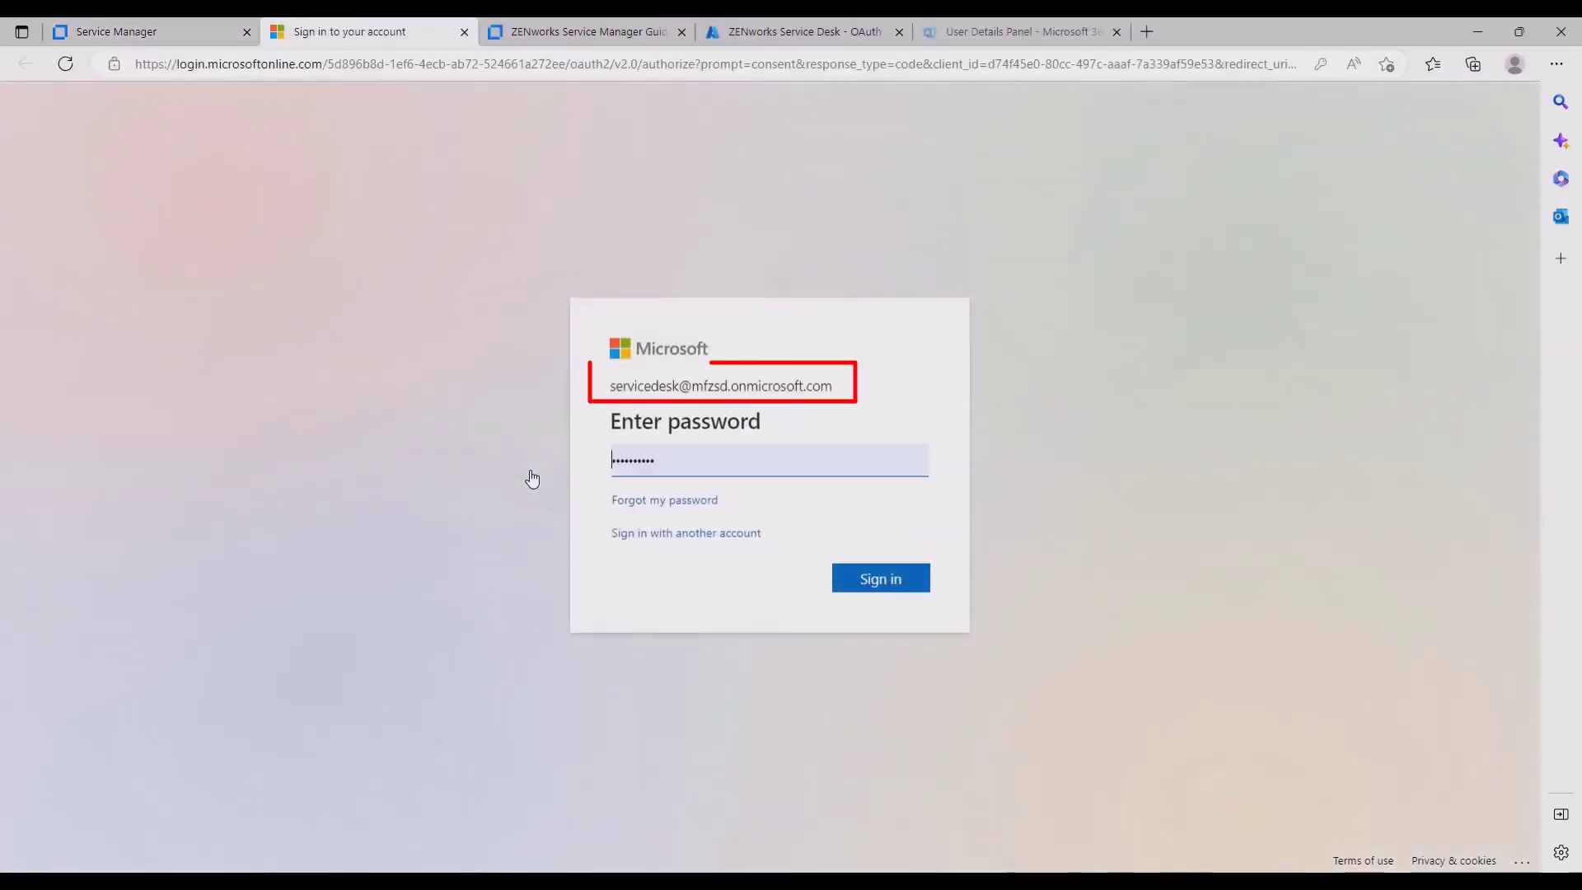
click(893, 587)
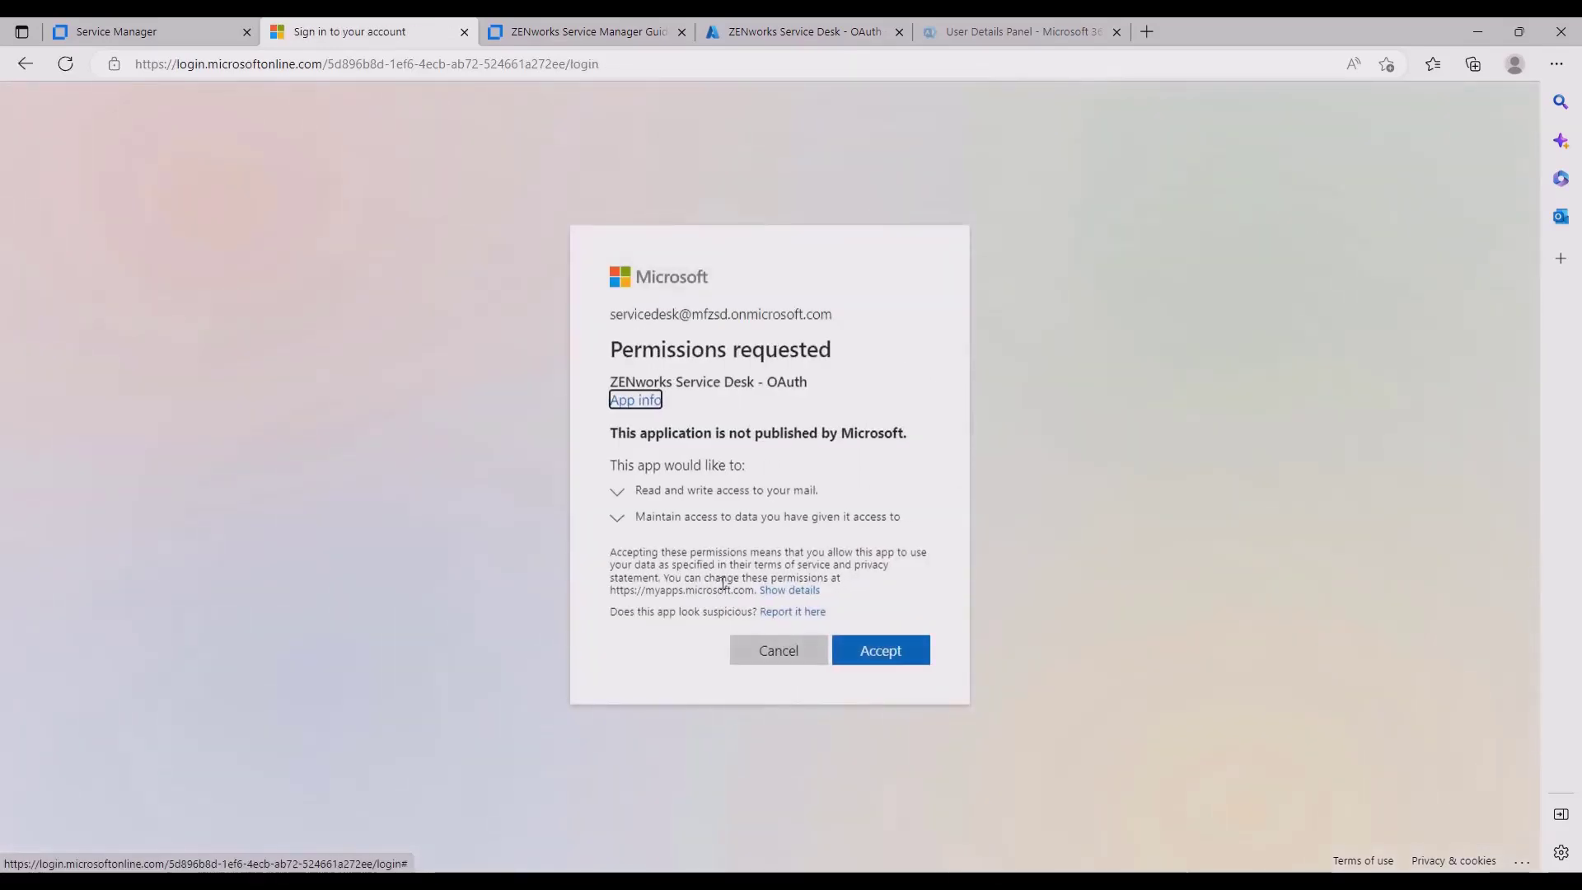
click(879, 659)
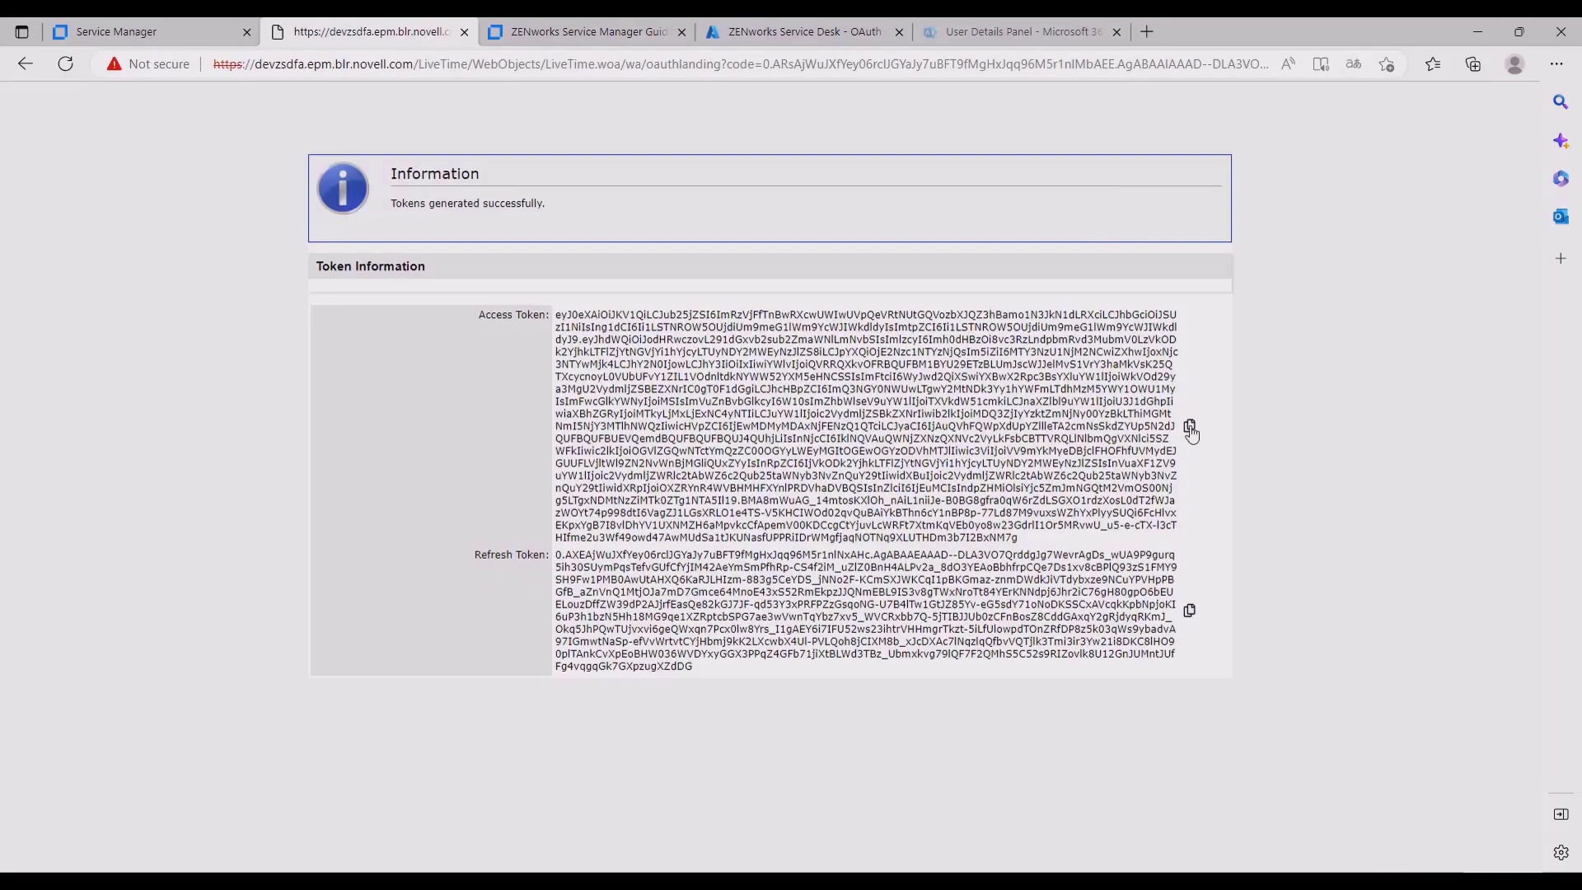
Paste the generated access token into the receiving Access Token field in Service Manager
click(180, 33)
click(327, 498)
key(ctrl+v)
Copy the generated receiving refresh token and paste it into the receiving Refresh Token field in Service Manager
click(370, 31)
click(1190, 611)
click(222, 32)
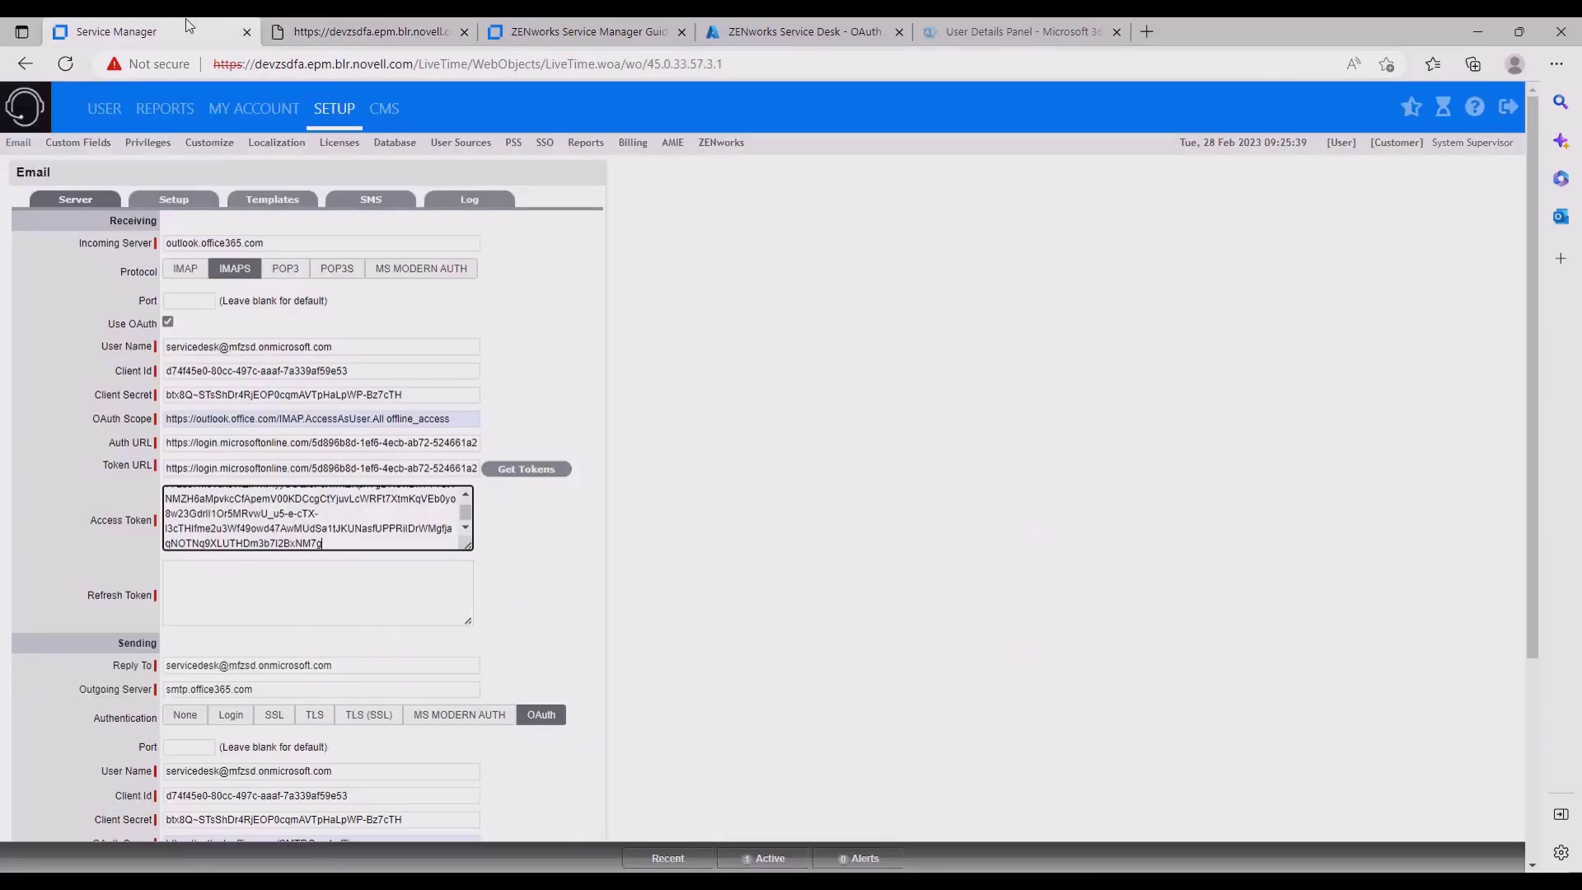
click(243, 575)
key(ctrl+v)
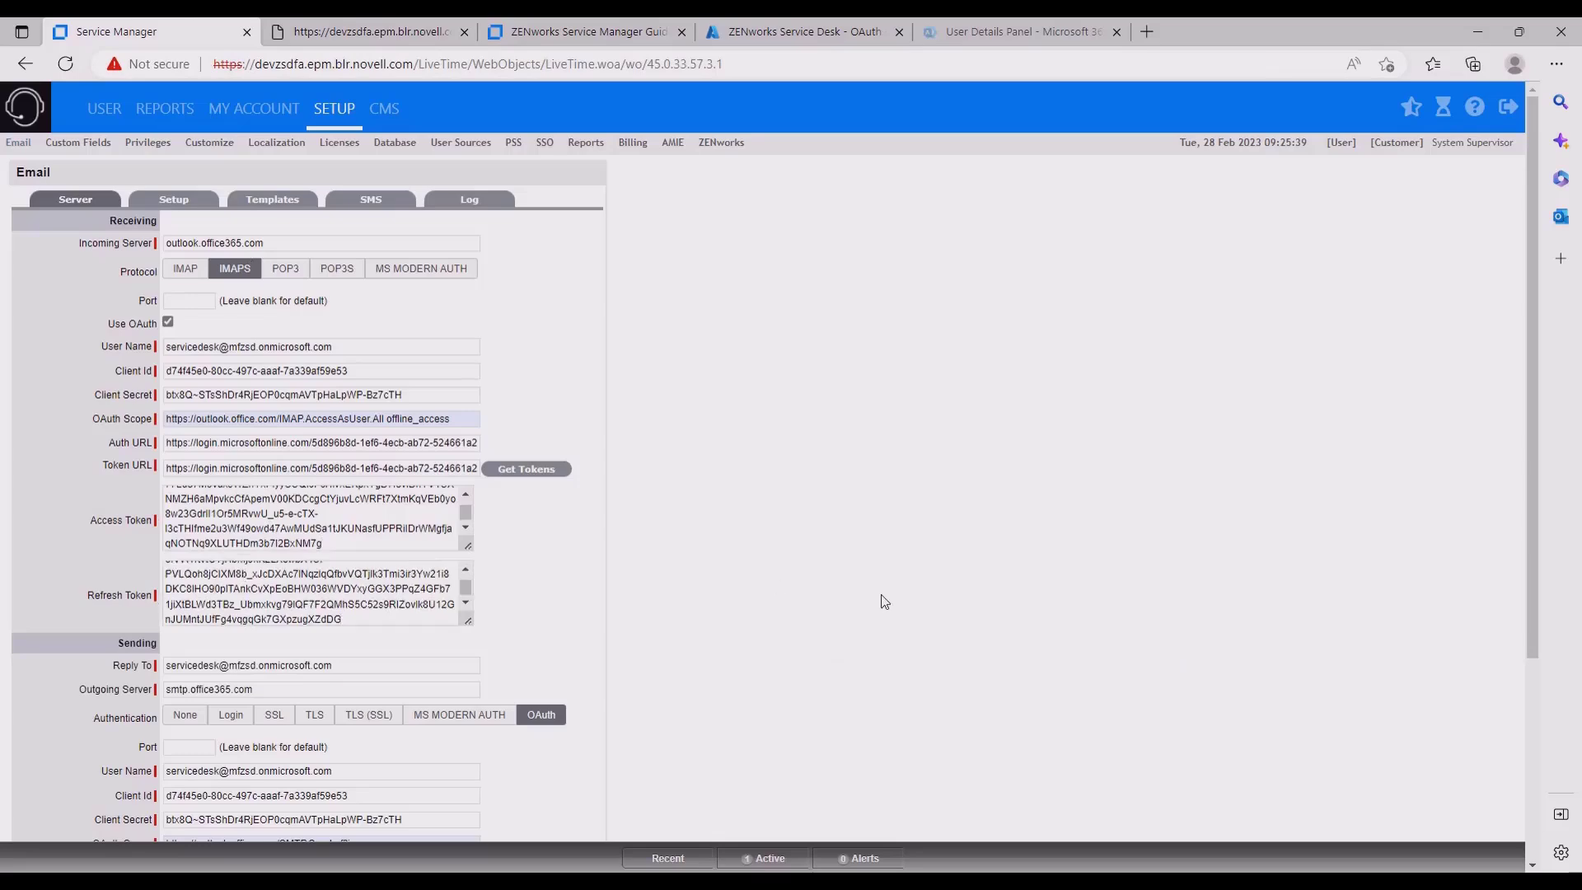
Close the receiving token page and generate the sending tokens, signing in with the service desk account and accepting the requested permissions
drag(1530, 428, 1161, 618)
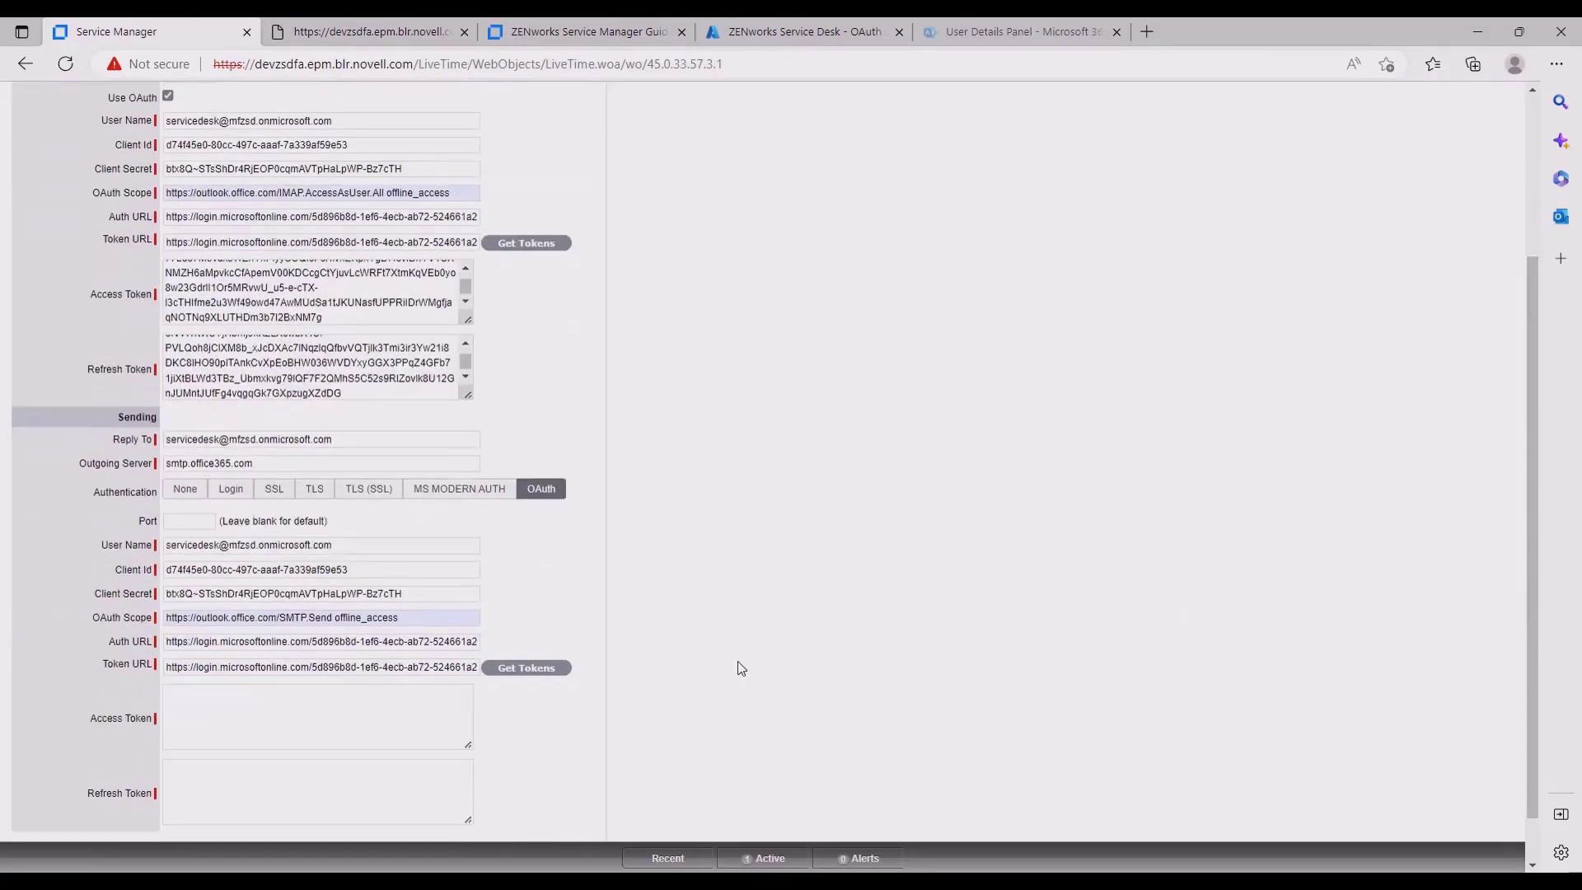
click(463, 32)
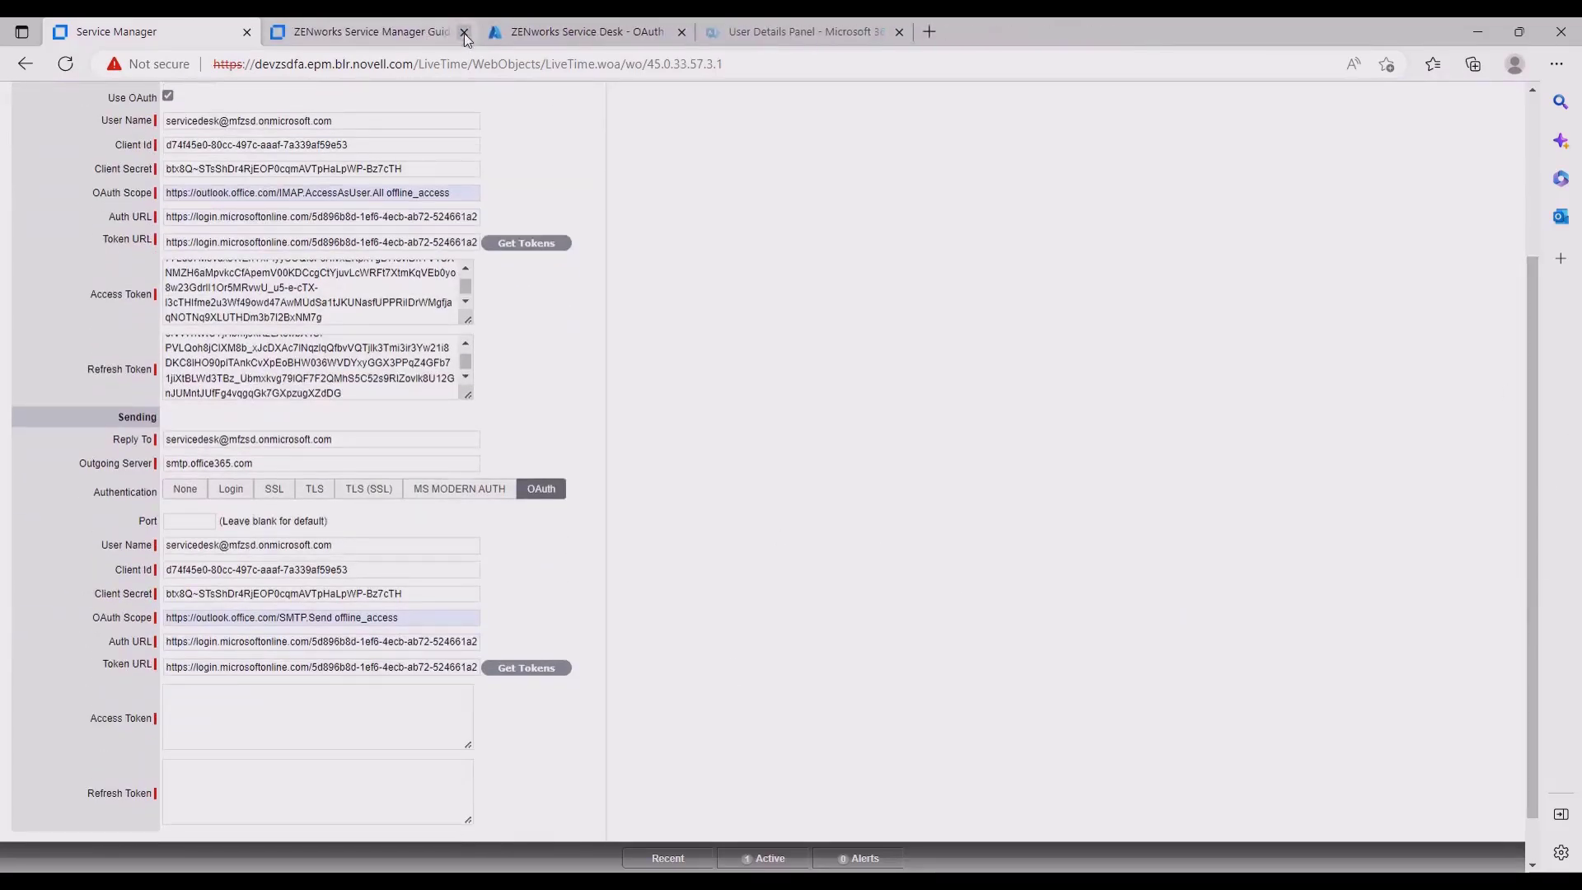
click(533, 670)
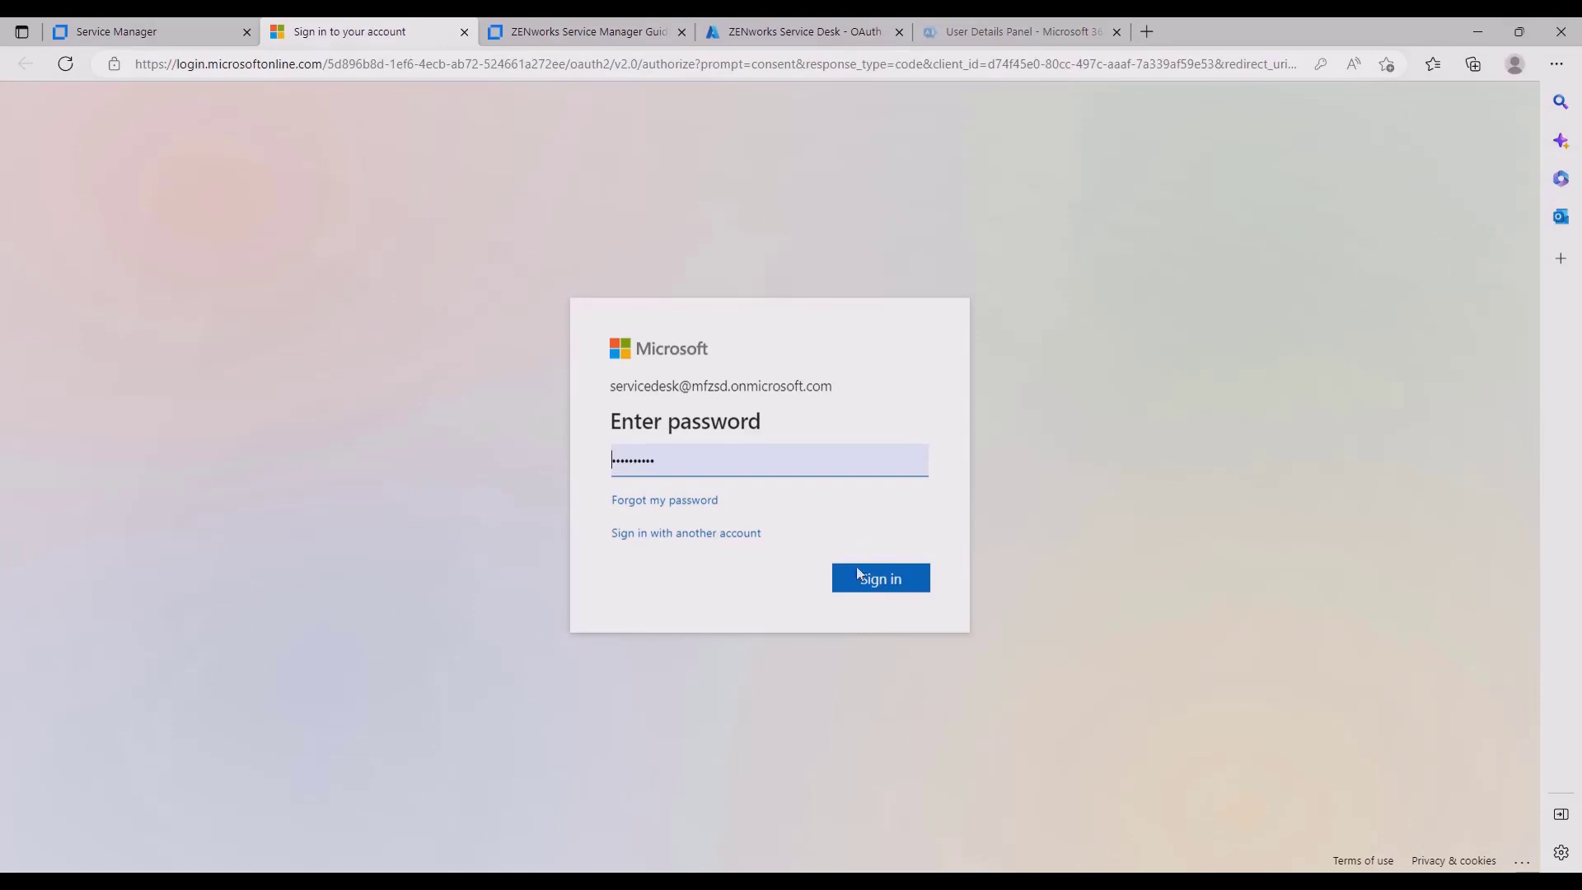
click(867, 588)
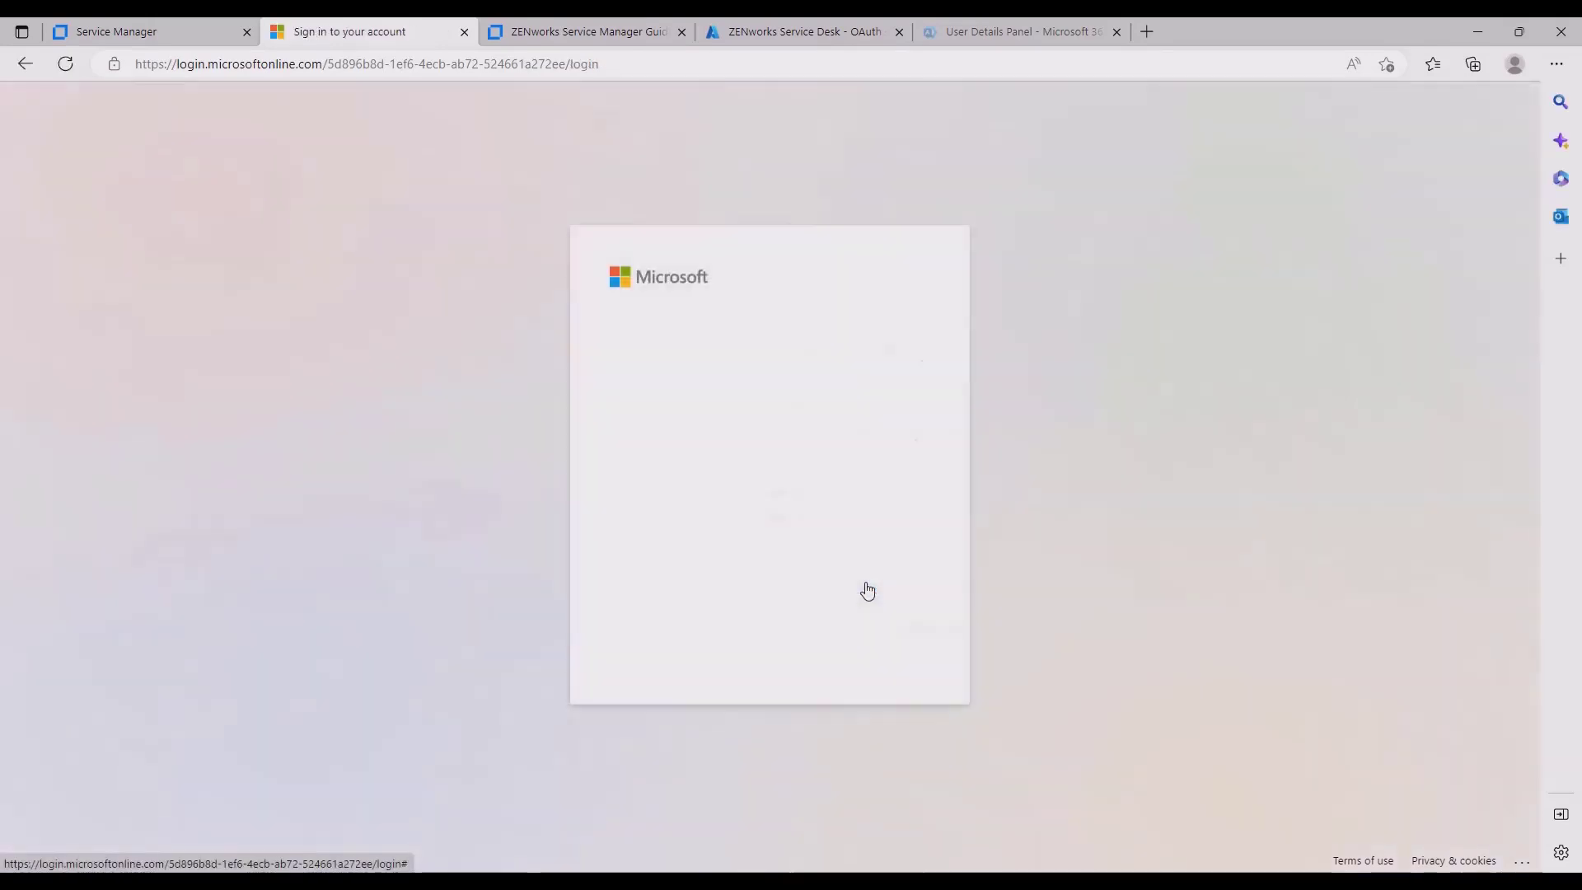
click(875, 657)
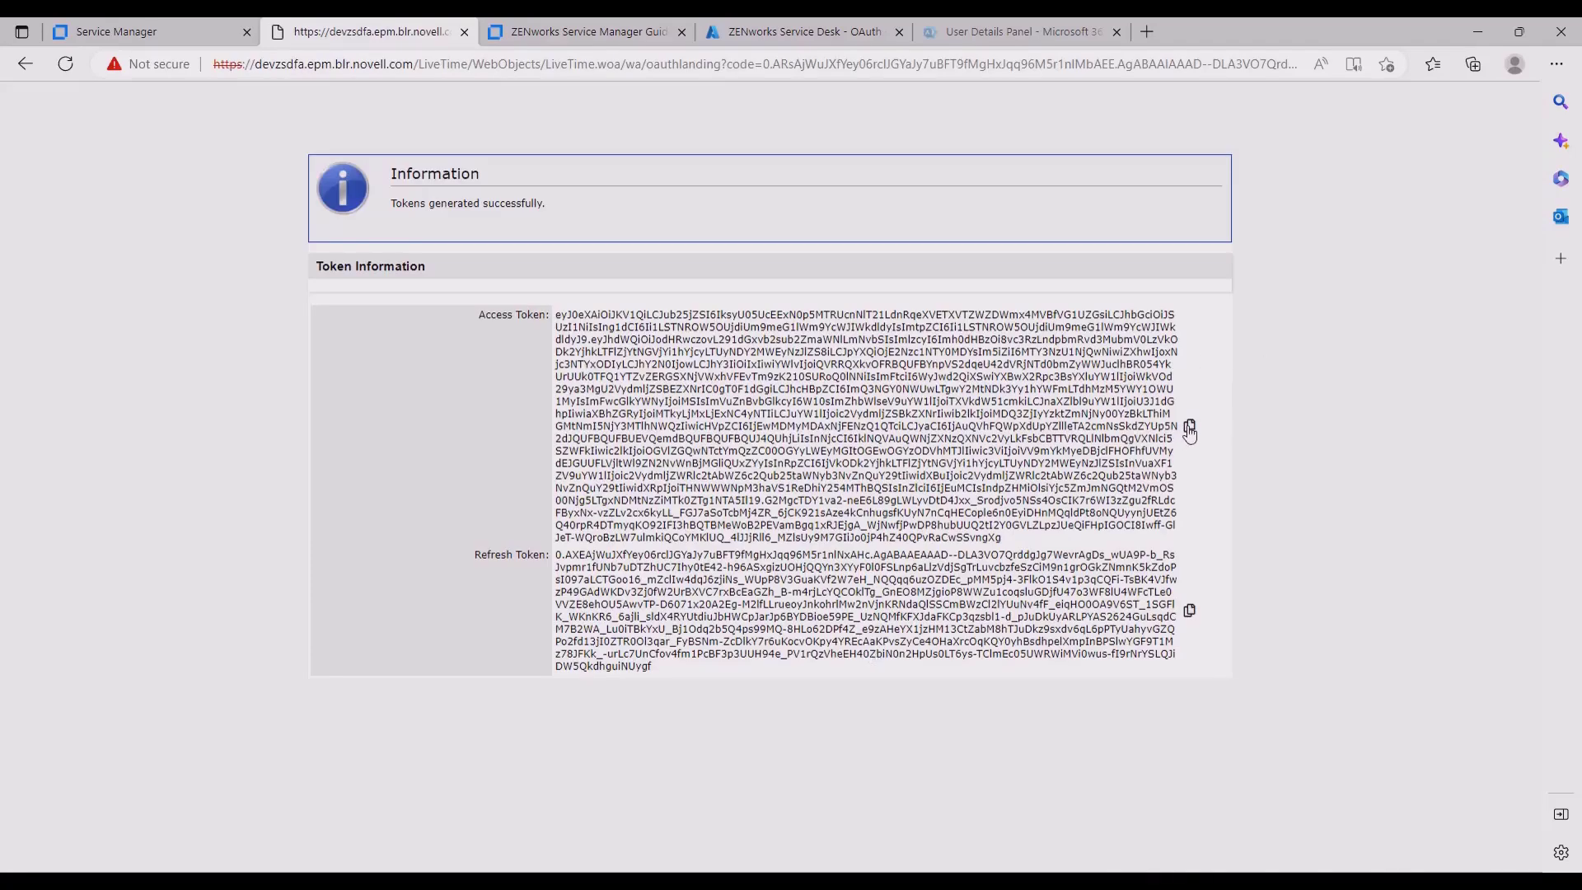
Paste the newly generated access token into the sending Access Token field in Service Manager
click(166, 33)
click(296, 717)
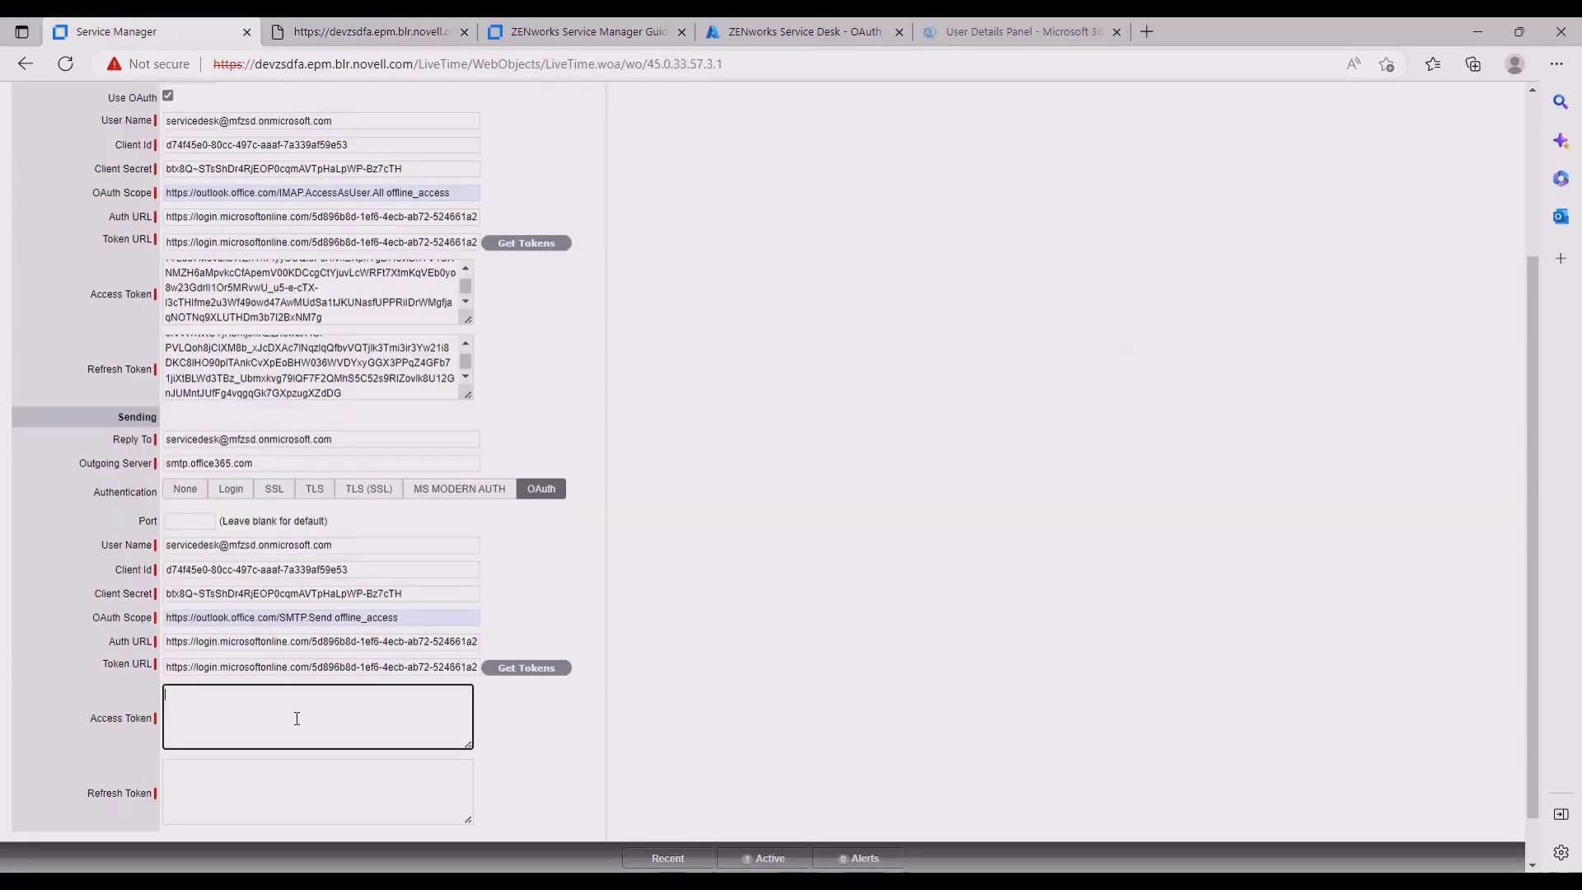
key(ctrl+v)
Copy the generated sending refresh token and paste it into the sending Refresh Token field in Service Manager
click(1189, 612)
click(159, 30)
click(265, 794)
key(ctrl+a)
key(BackSpace)
key(ctrl+v)
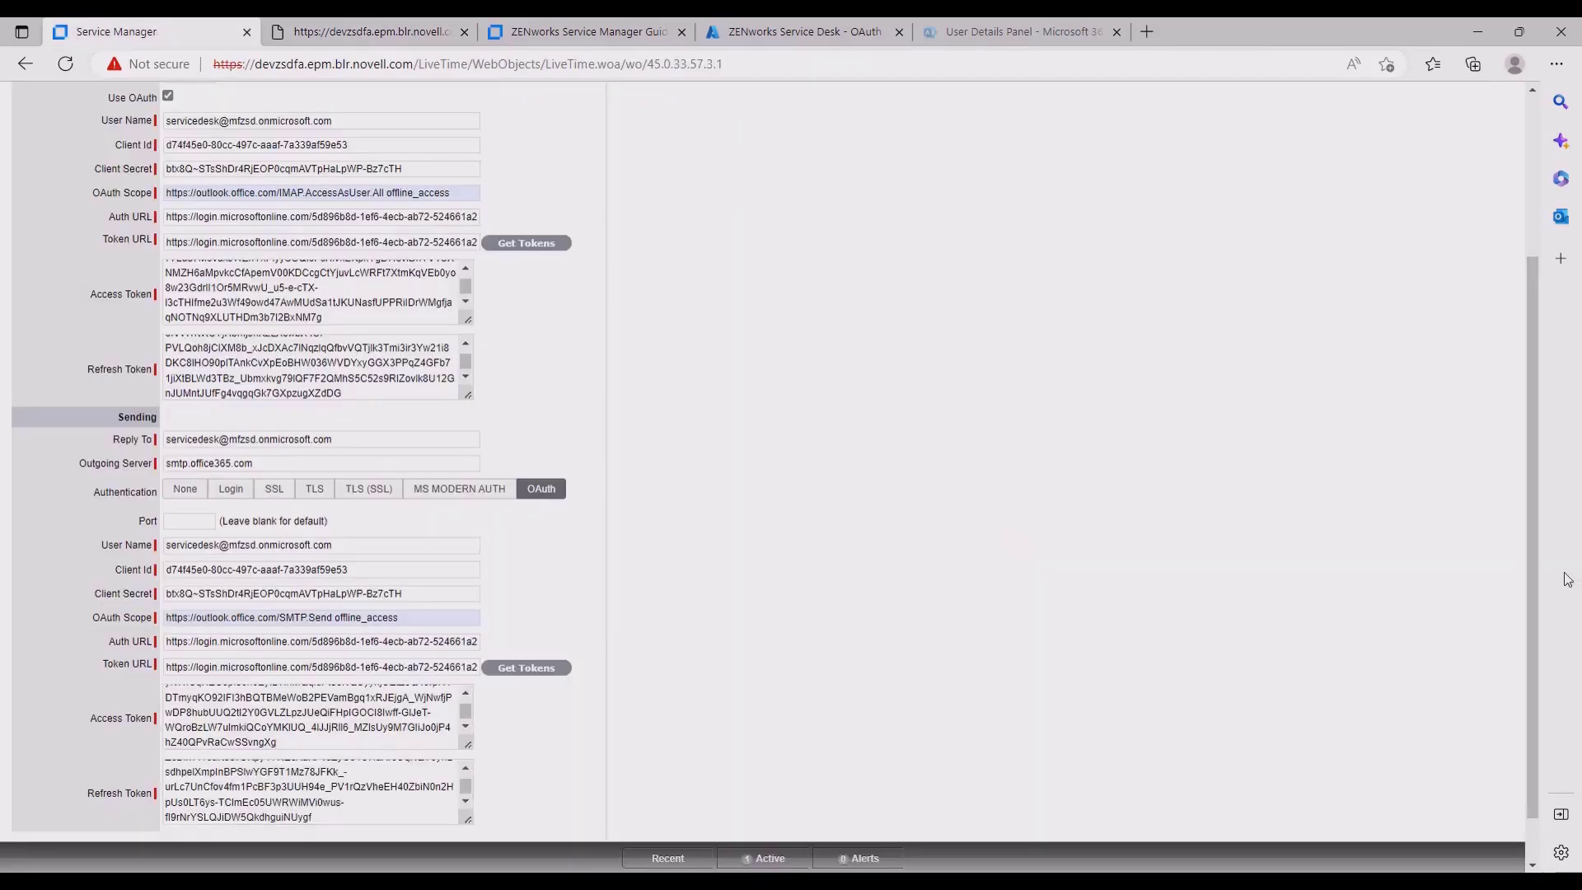
Save the email server settings and run the test of the receiving and sending configuration
scroll(1532, 546, down, 2)
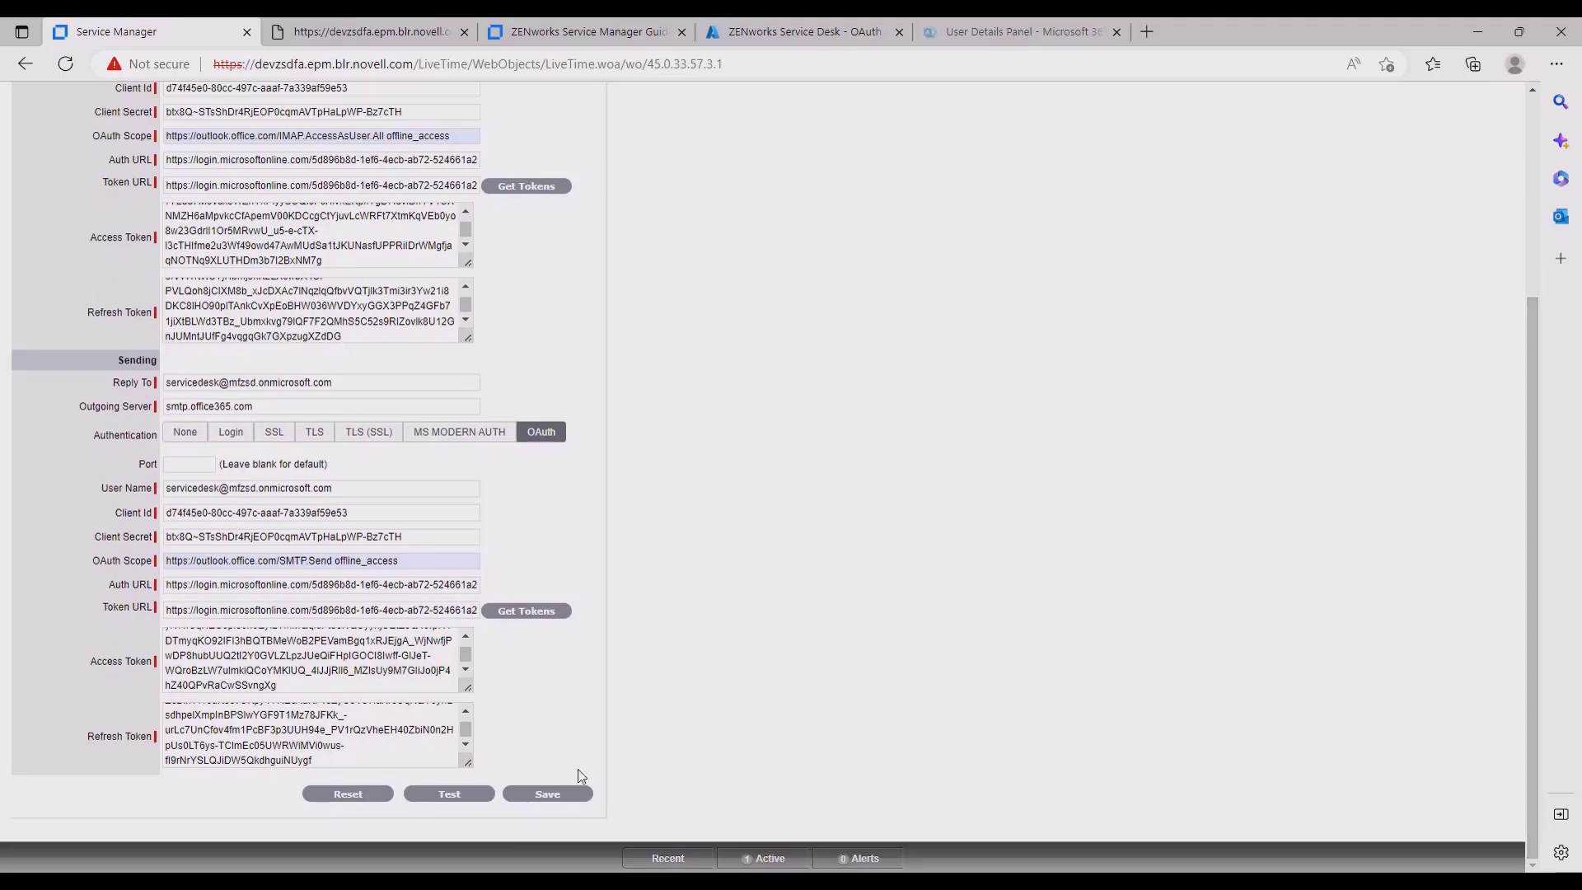
click(546, 796)
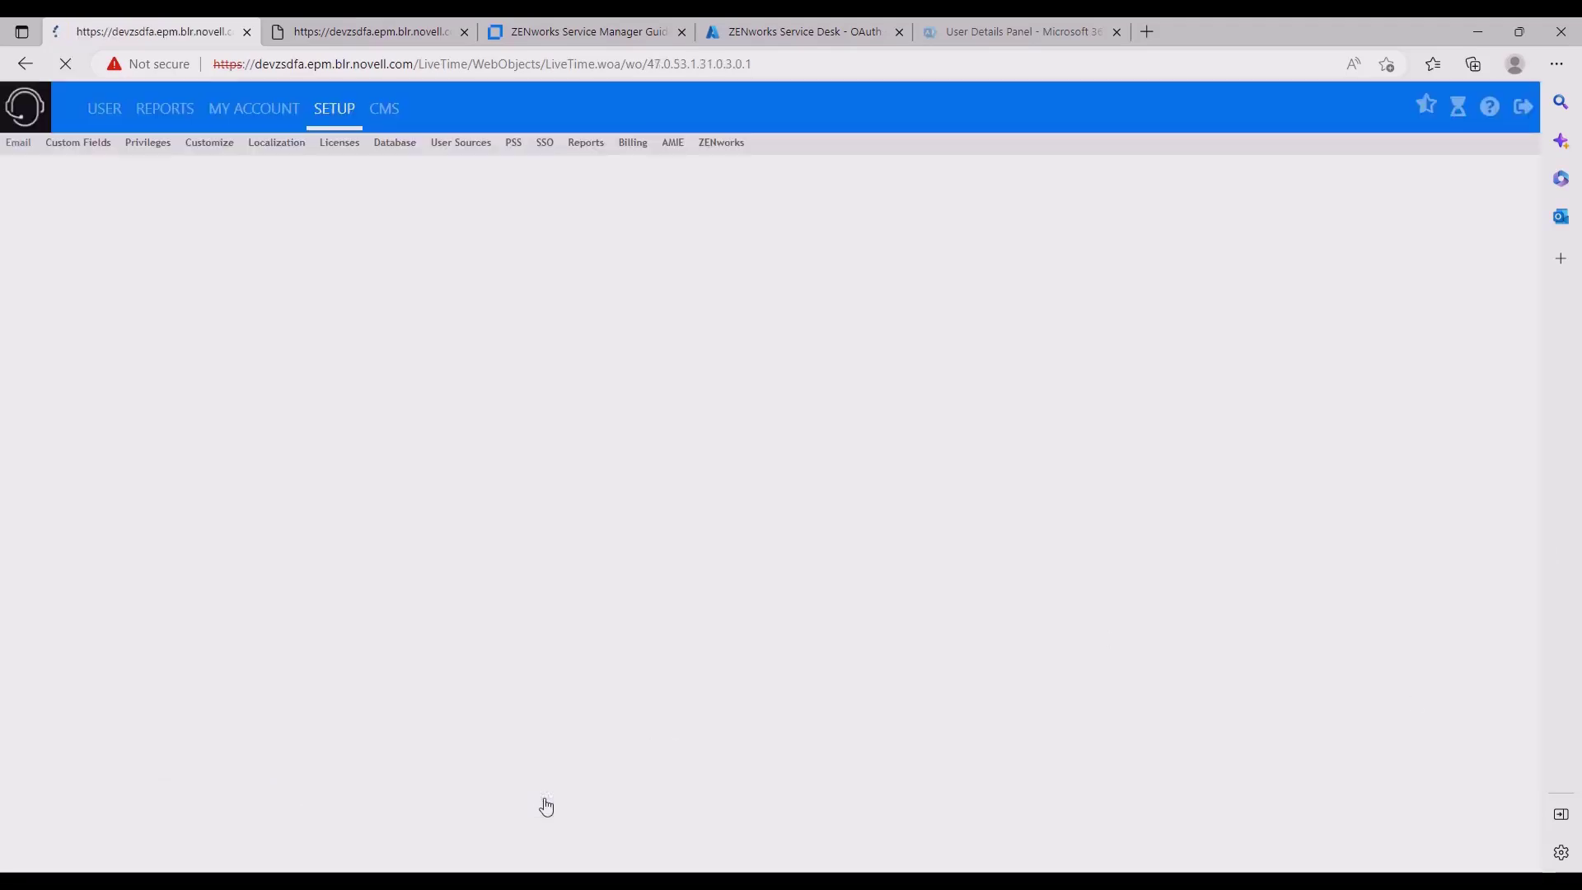
drag(1531, 397, 1550, 720)
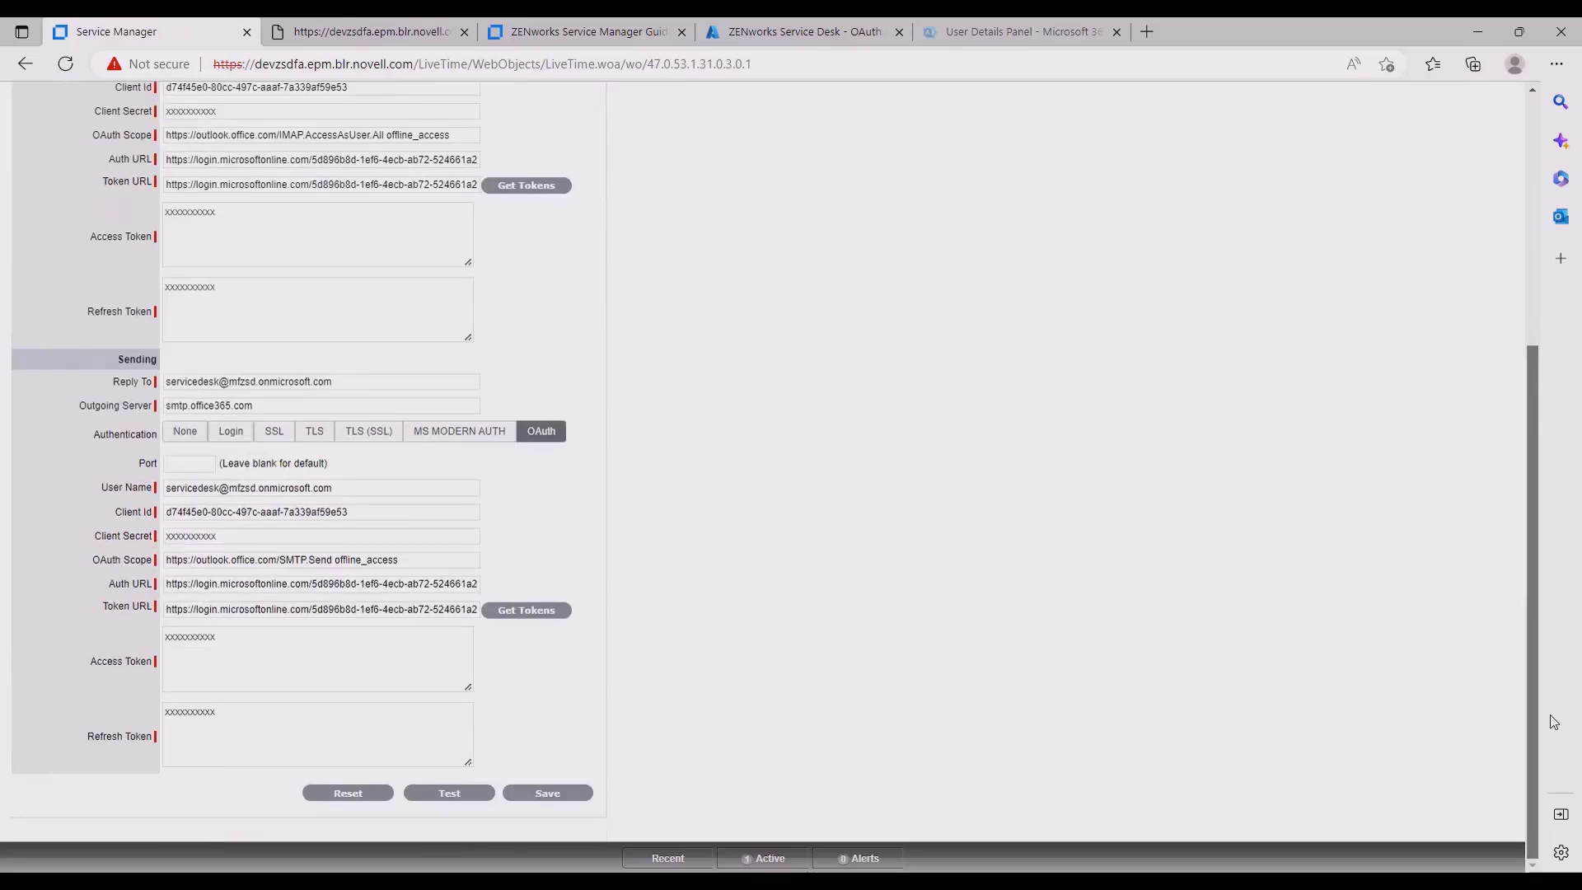
click(459, 794)
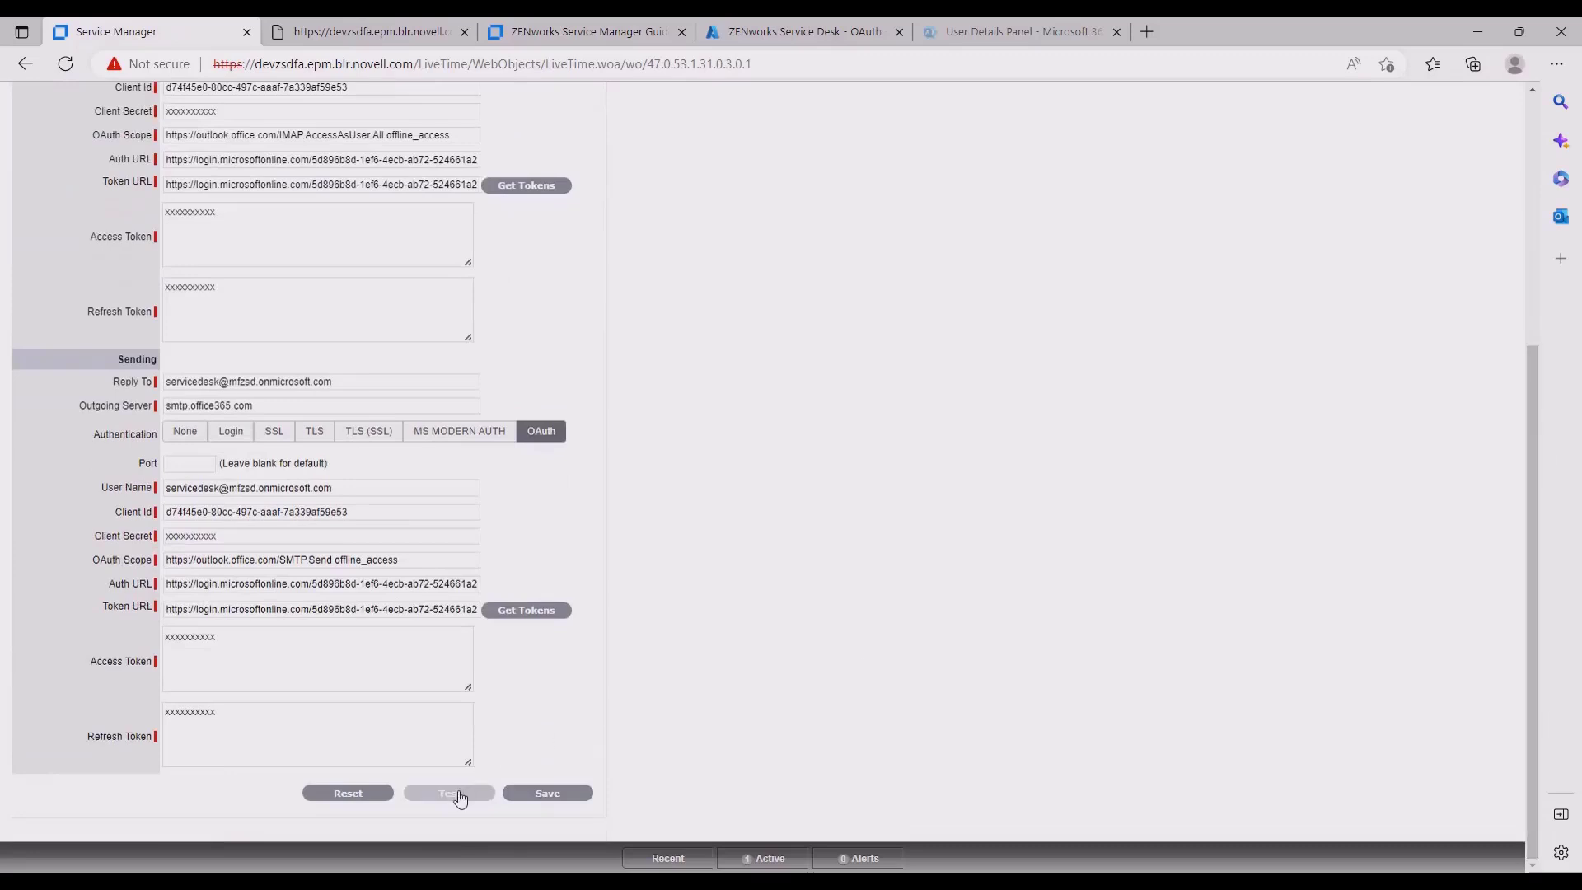